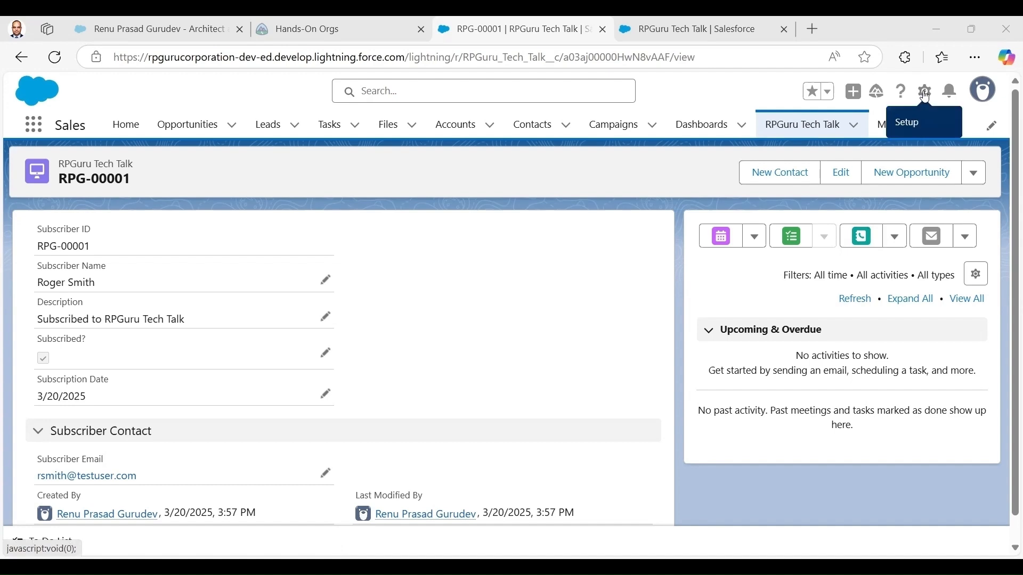
Open the RPG-00001 record's page for editing from the record itself, and return to the record.
{"action": "left_click", "coordinate": [927, 95]}
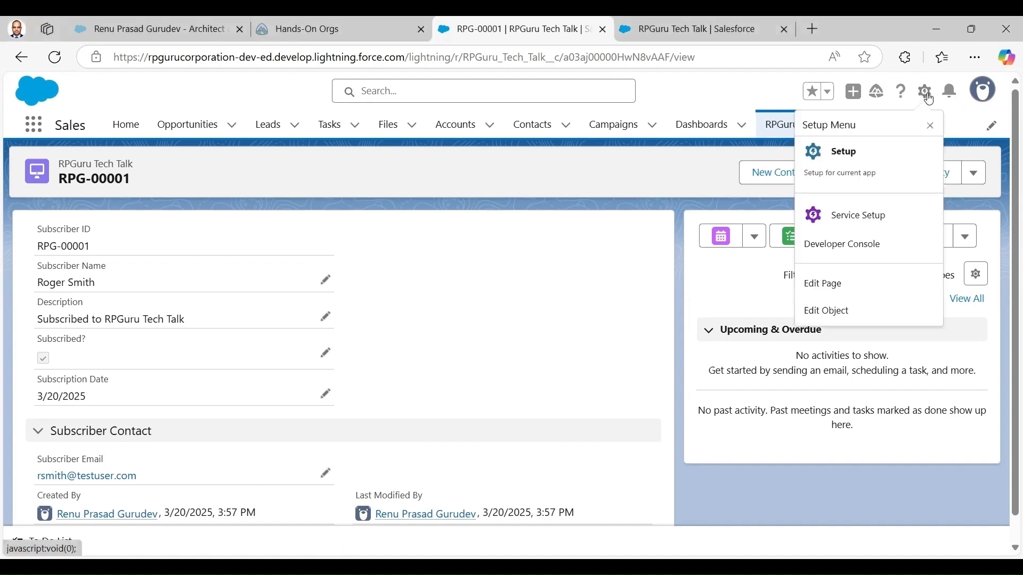
{"action": "left_click", "coordinate": [856, 289]}
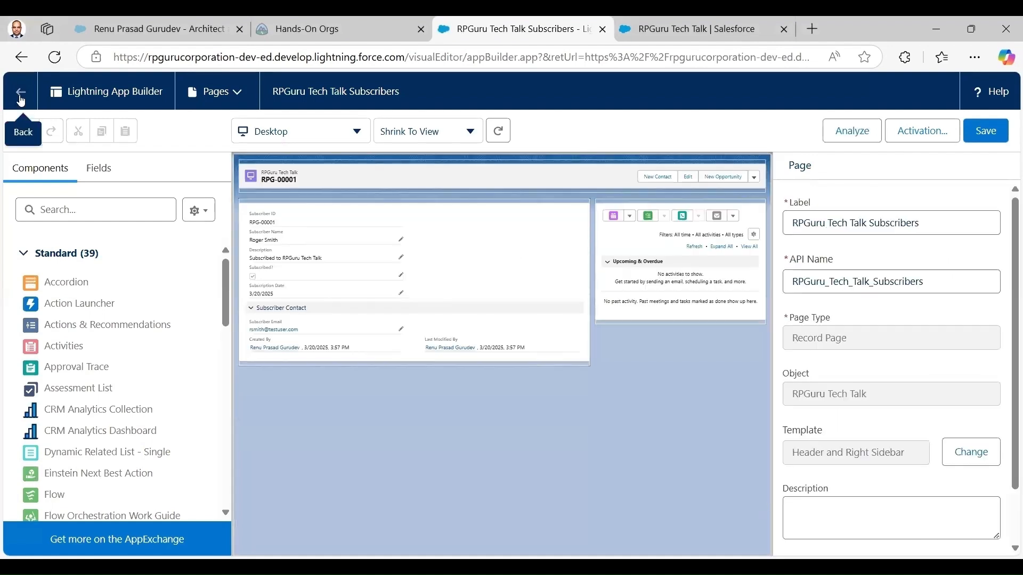
{"action": "left_click", "coordinate": [21, 101]}
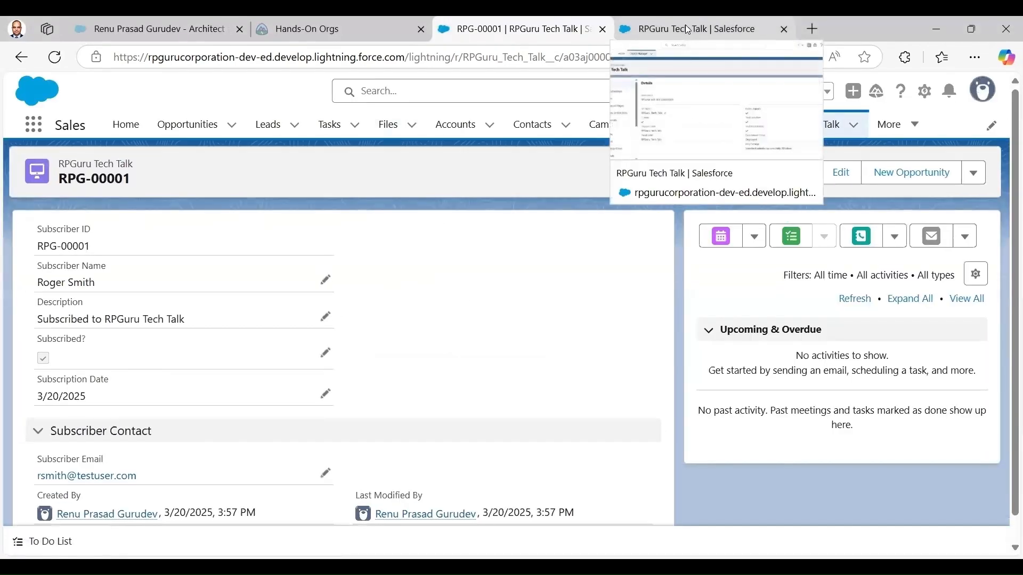
Open the RPGuru Tech Talk Subscribers record page for editing from the object's Lightning Record Pages, and exit the editor.
{"action": "left_click", "coordinate": [685, 29]}
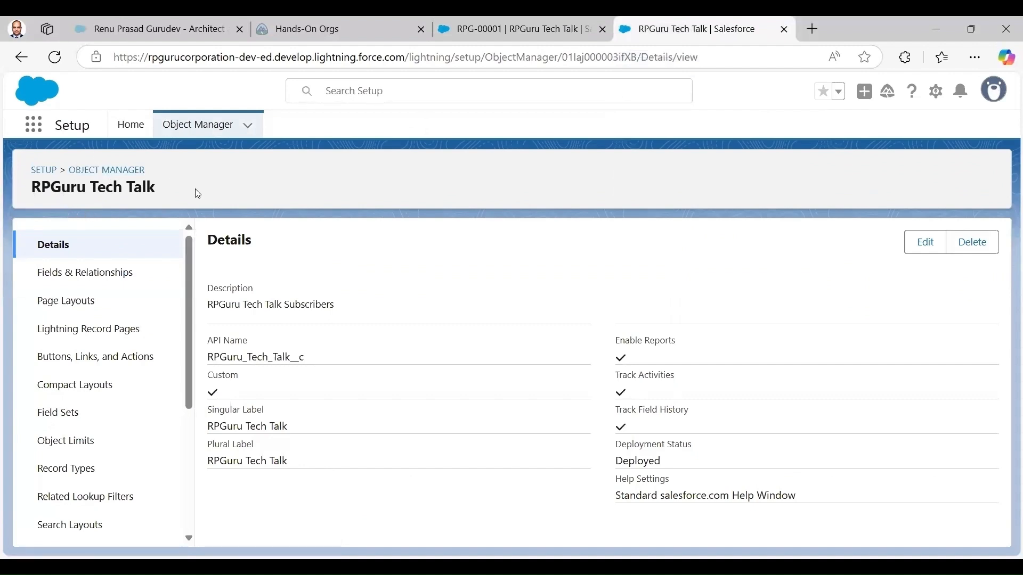
{"action": "left_click", "coordinate": [85, 332]}
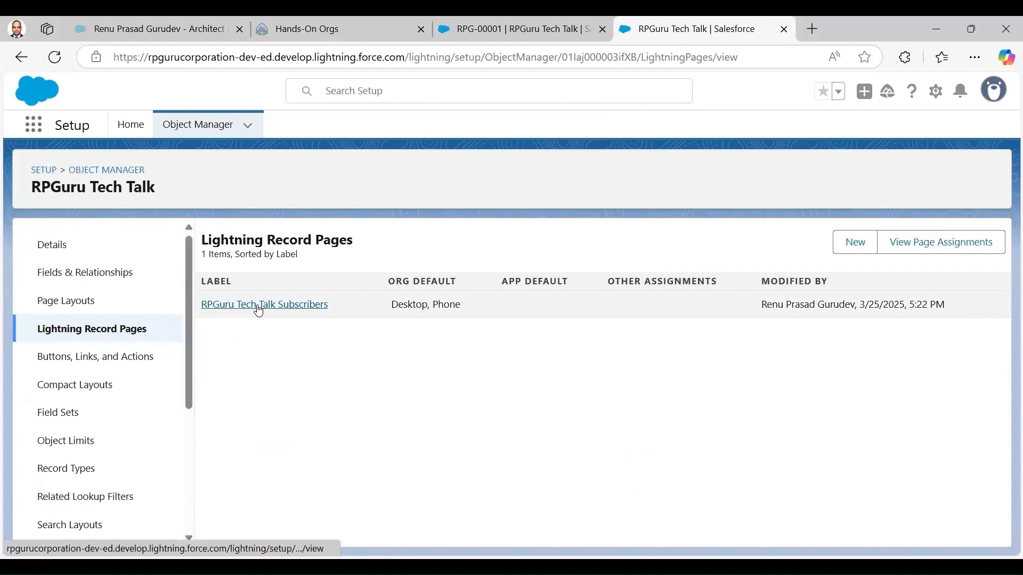
{"action": "left_click", "coordinate": [259, 308]}
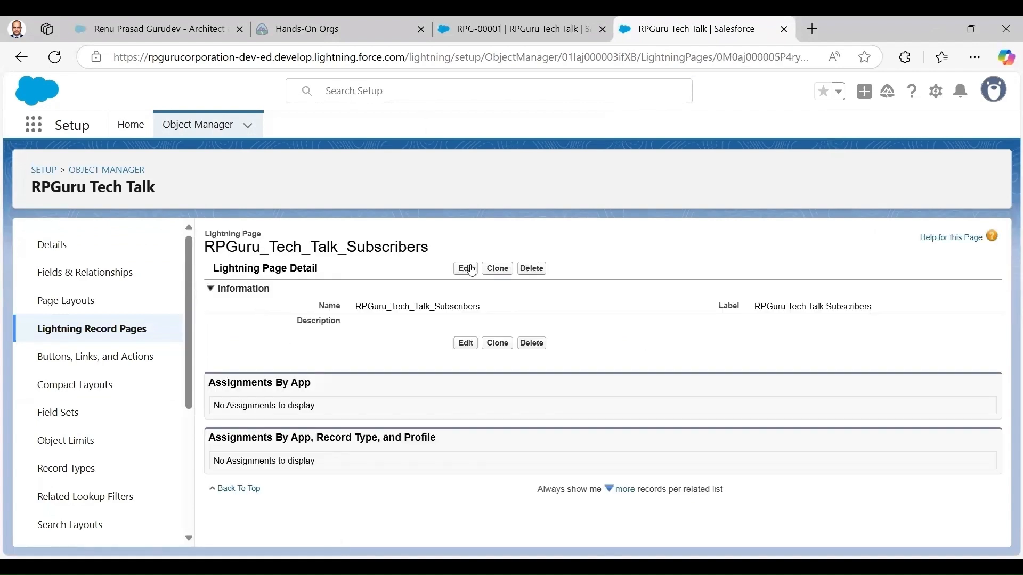
{"action": "left_click", "coordinate": [465, 269]}
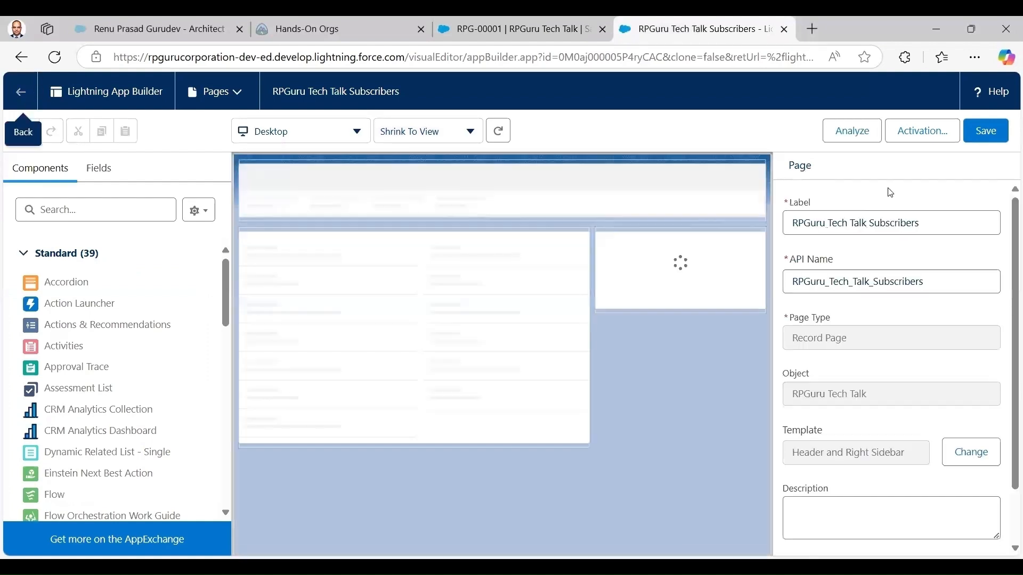
{"action": "left_click", "coordinate": [21, 96]}
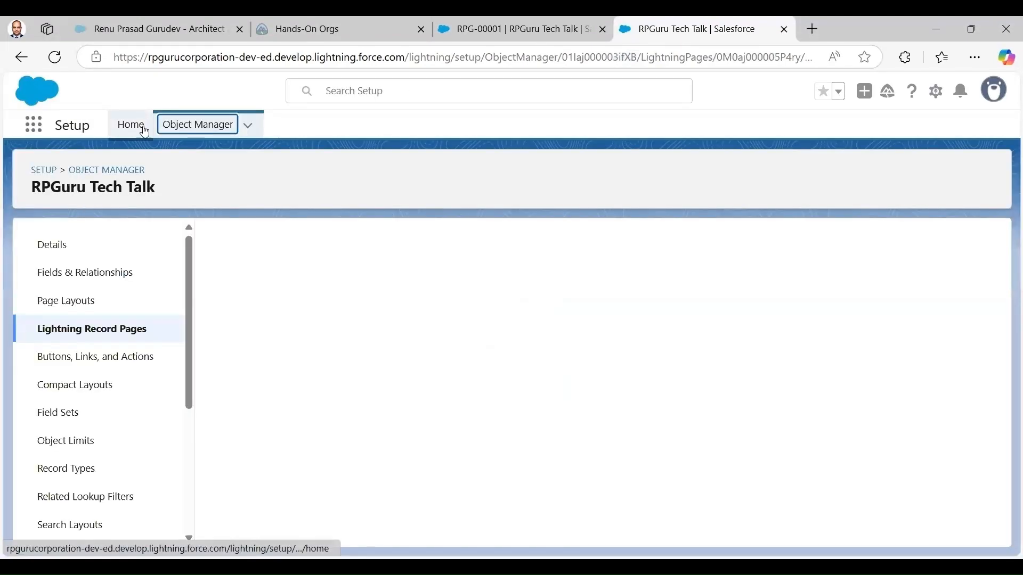
Find Lightning App Builder in Setup by searching "app builder" and open the RPGuru Tech Talk Subscribers page for editing.
{"action": "left_click", "coordinate": [137, 131]}
{"action": "type", "text": "app"}
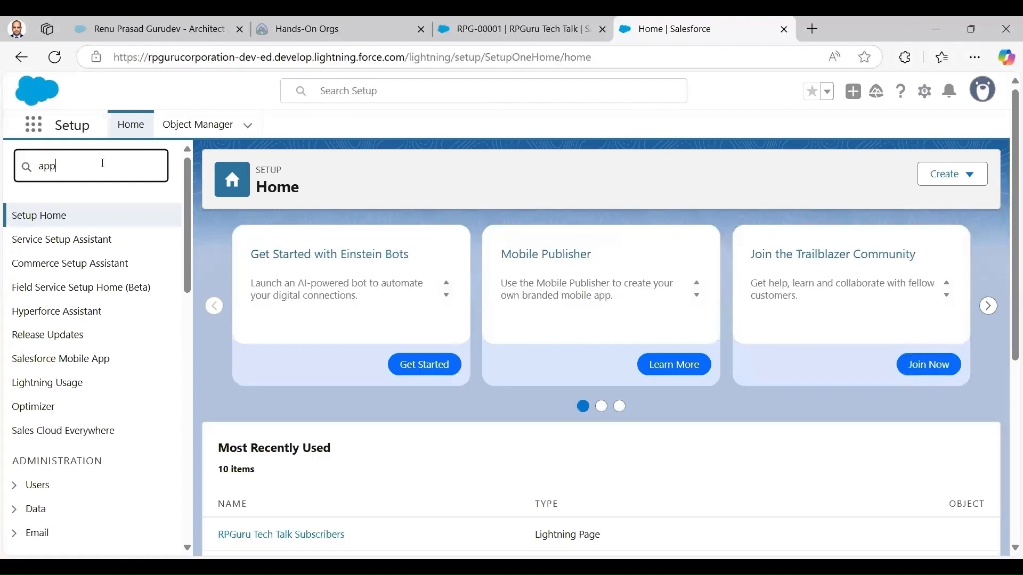
{"action": "type", "text": " builder"}
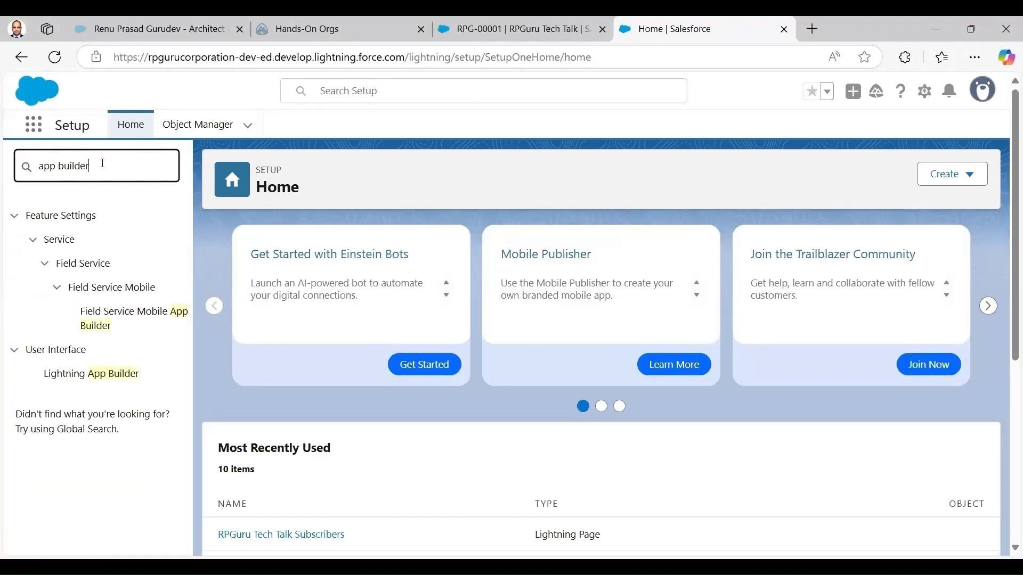
{"action": "left_click", "coordinate": [83, 382]}
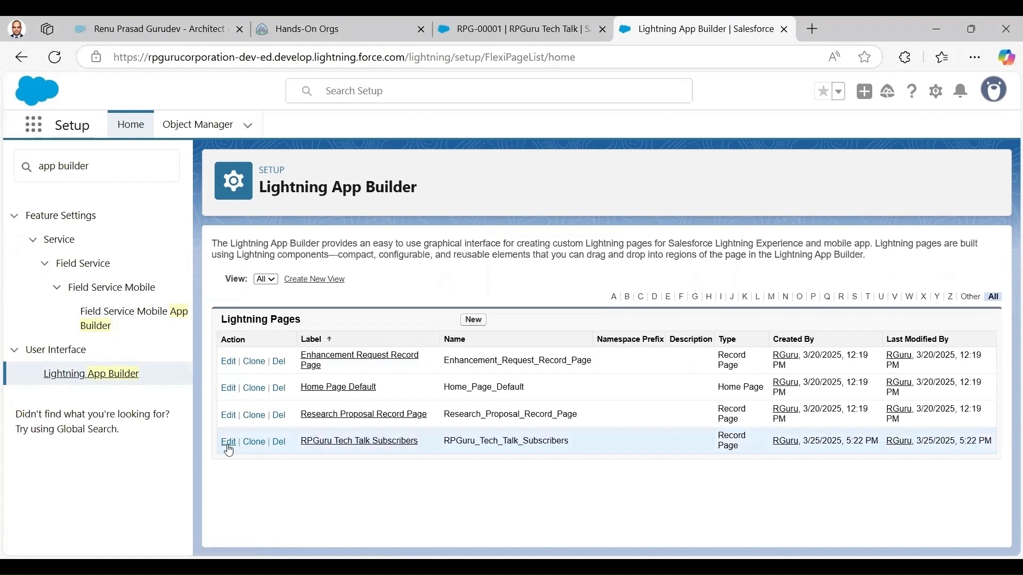
{"action": "left_click", "coordinate": [229, 447]}
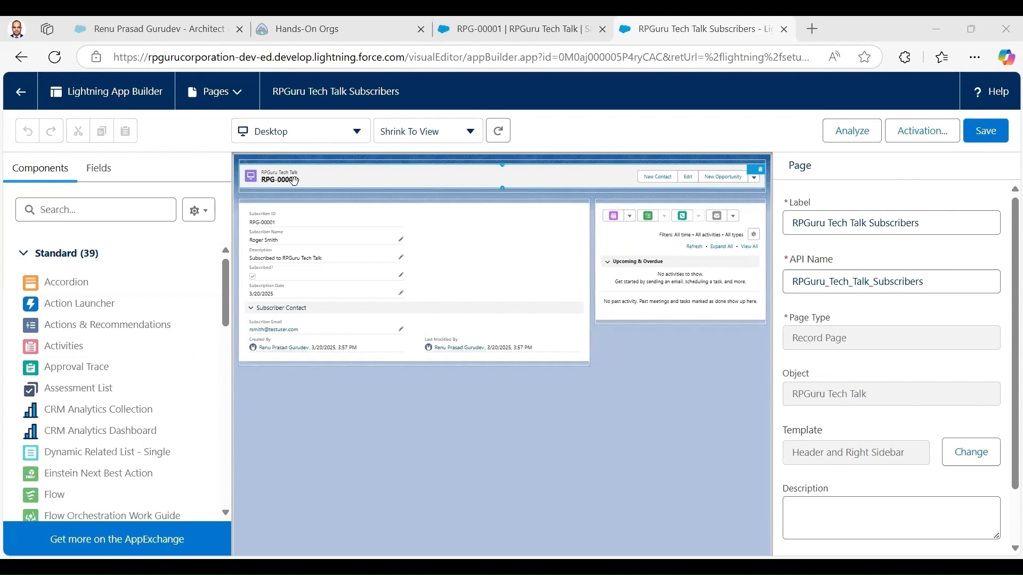
Upgrade the Highlights Panel to Dynamic Actions by migrating the actions from the RPGuru Tech Talk Layout.
{"action": "left_click", "coordinate": [459, 180]}
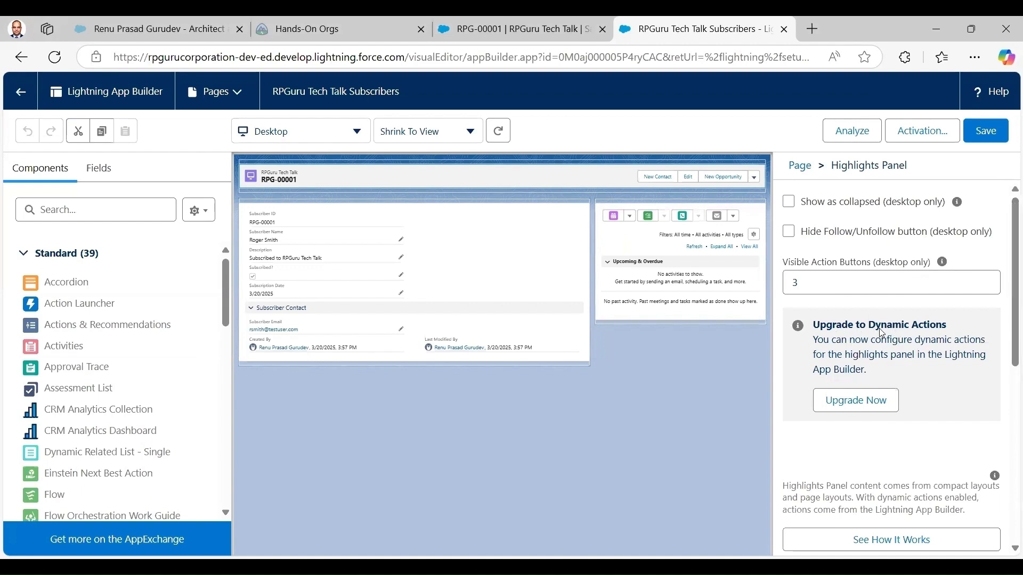
{"action": "left_click", "coordinate": [867, 406]}
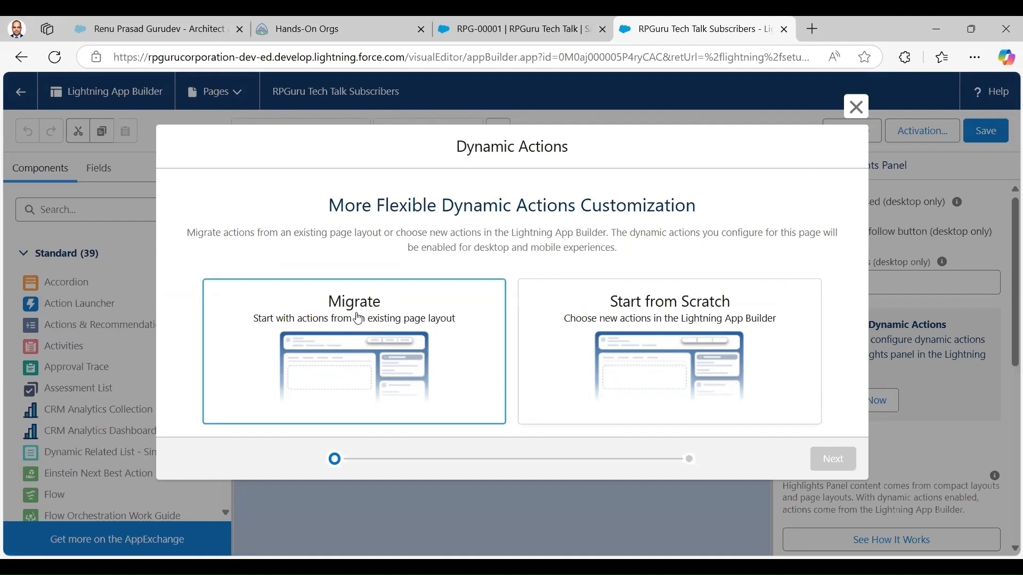
{"action": "left_click", "coordinate": [380, 331]}
{"action": "left_click", "coordinate": [835, 458]}
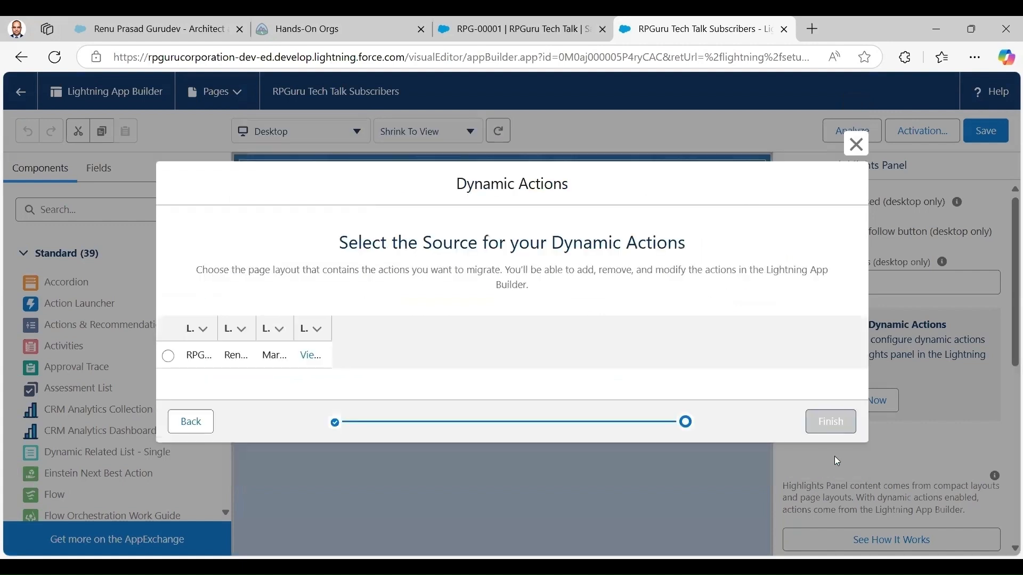
{"action": "left_click", "coordinate": [168, 356]}
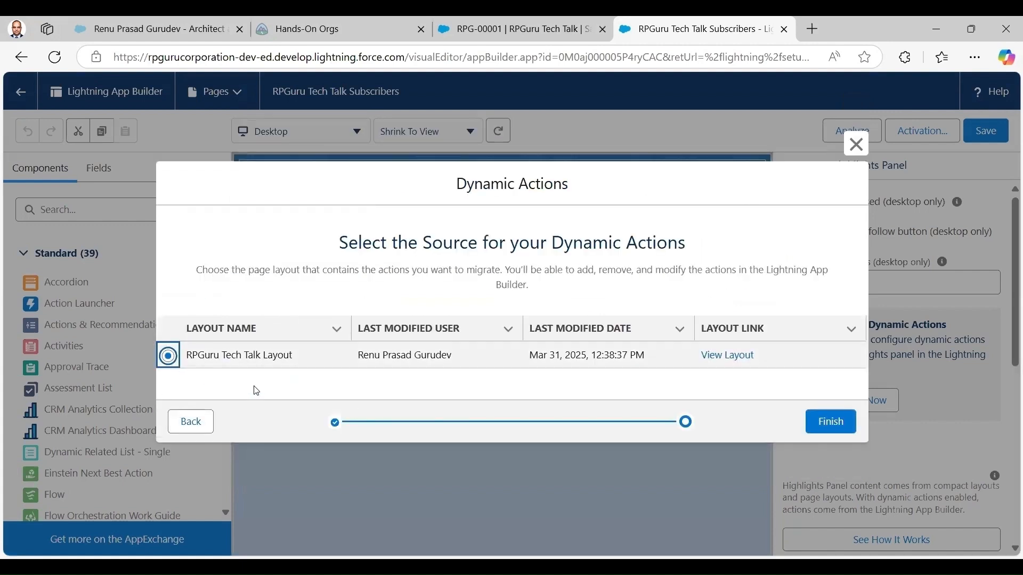
{"action": "left_click", "coordinate": [832, 429]}
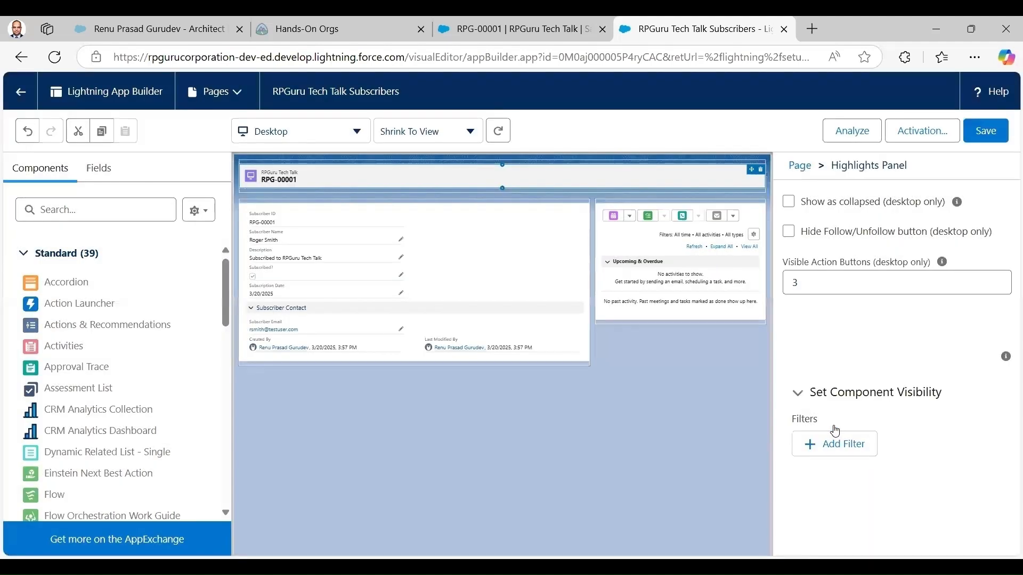
Remove the Post, File, New Event and New Task actions from the Highlights Panel.
{"action": "scroll", "coordinate": [1008, 278], "scroll_direction": "down", "scroll_amount": 2}
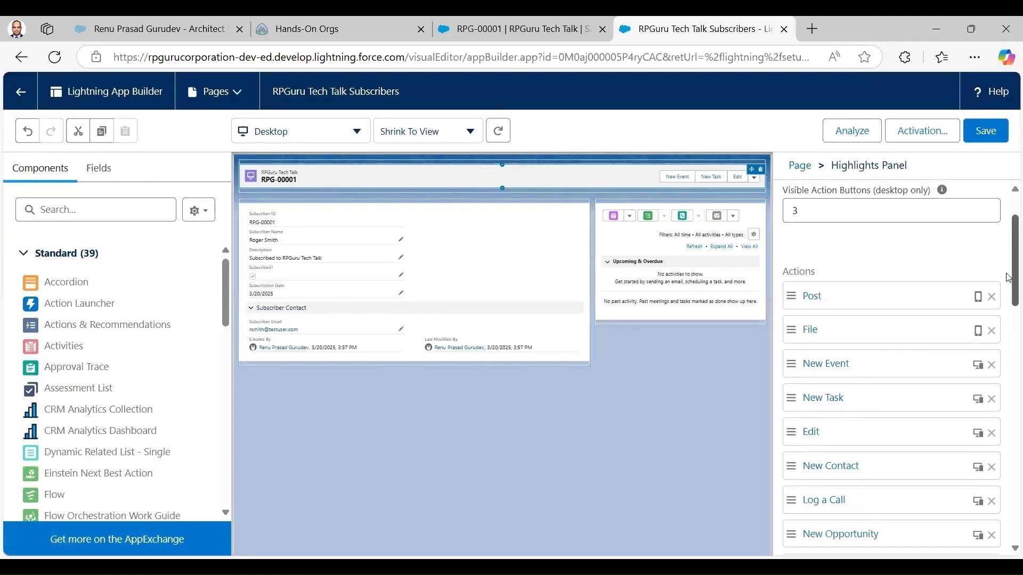
{"action": "scroll", "coordinate": [1009, 278], "scroll_direction": "down", "scroll_amount": 1}
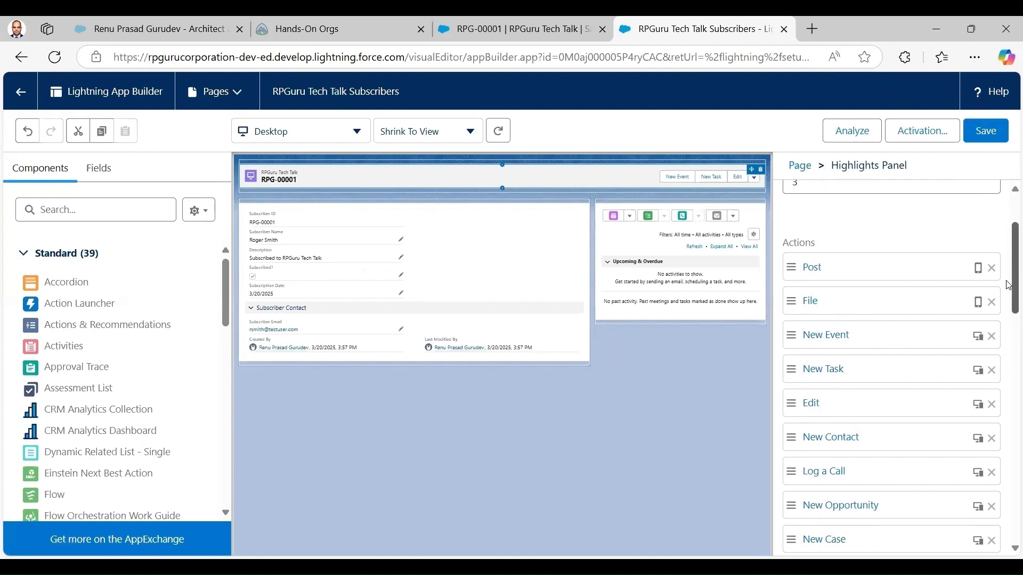
{"action": "scroll", "coordinate": [1009, 285], "scroll_direction": "down", "scroll_amount": 1}
{"action": "scroll", "coordinate": [1008, 293], "scroll_direction": "down", "scroll_amount": 1}
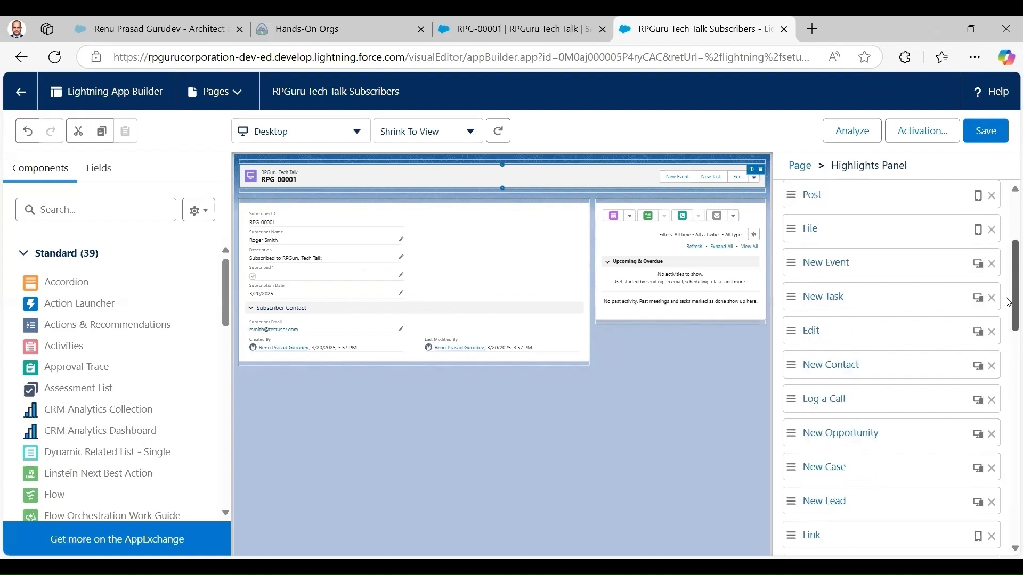
{"action": "scroll", "coordinate": [1009, 292], "scroll_direction": "up", "scroll_amount": 2}
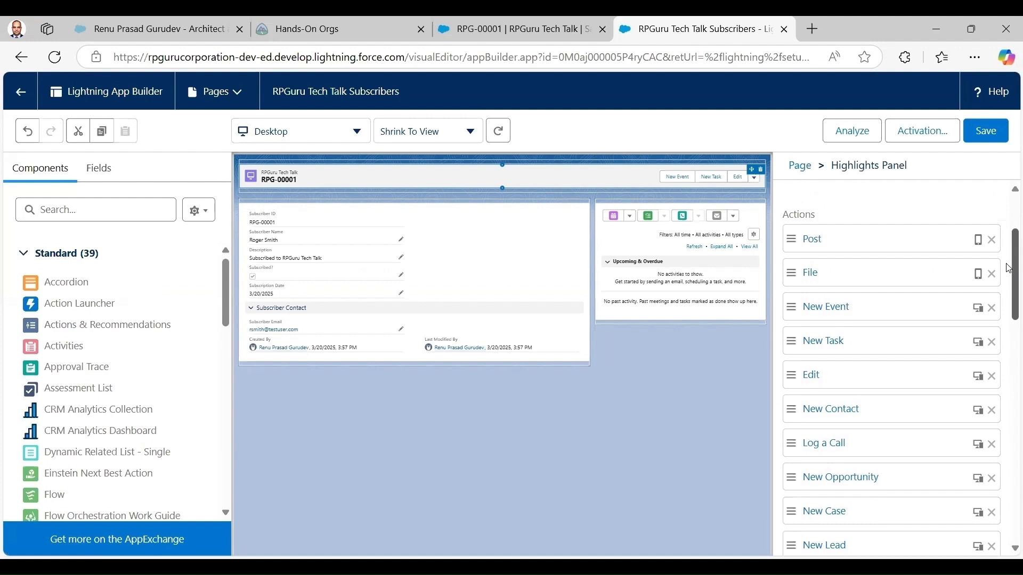
{"action": "left_click", "coordinate": [992, 240]}
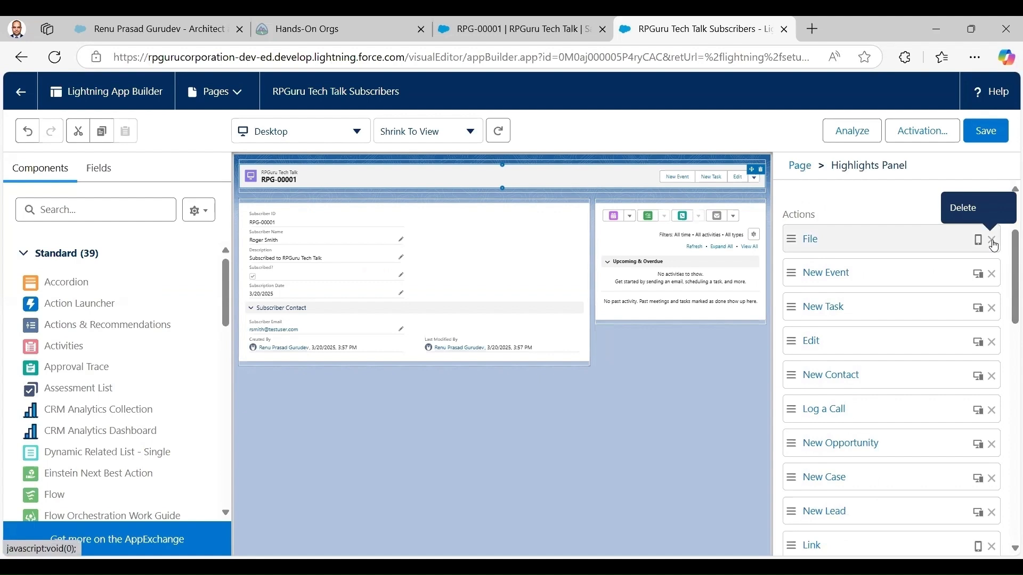
{"action": "left_click", "coordinate": [993, 240]}
{"action": "left_click", "coordinate": [992, 240]}
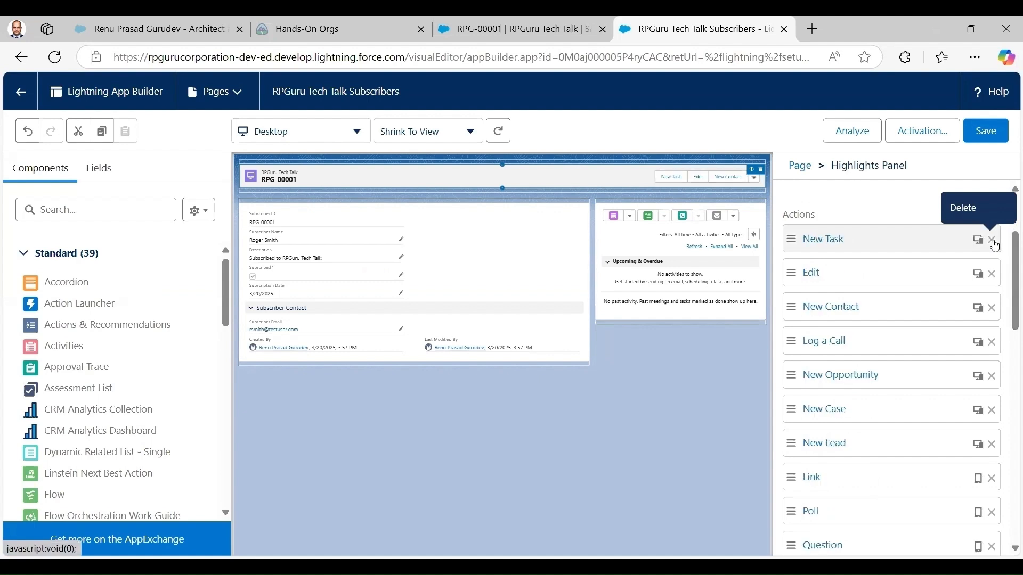
{"action": "left_click", "coordinate": [992, 240]}
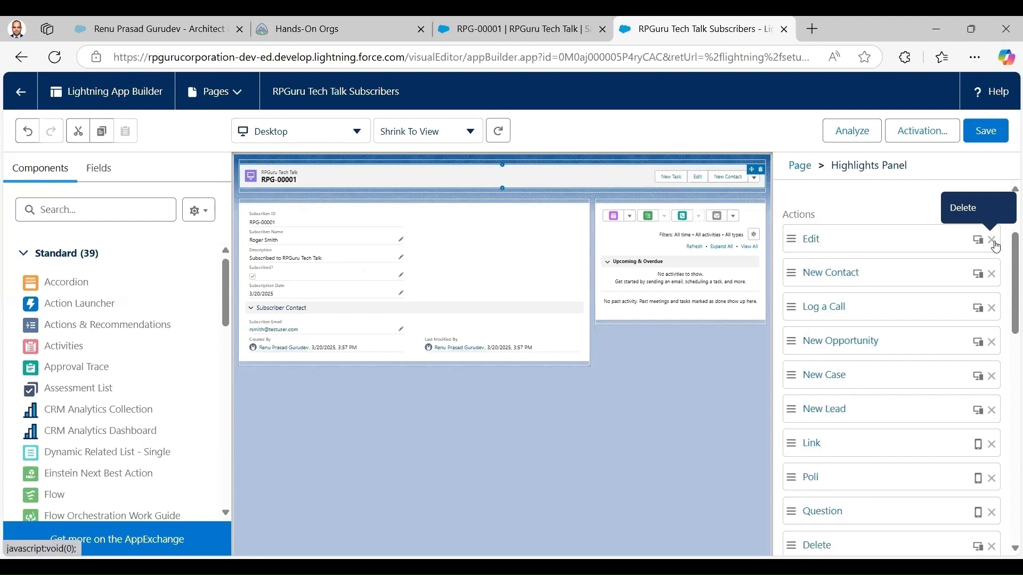
Remove the New Contact, Log a Call, New Opportunity, New Case, New Lead, Link, Poll and Question actions from the Highlights Panel.
{"action": "left_click", "coordinate": [993, 275]}
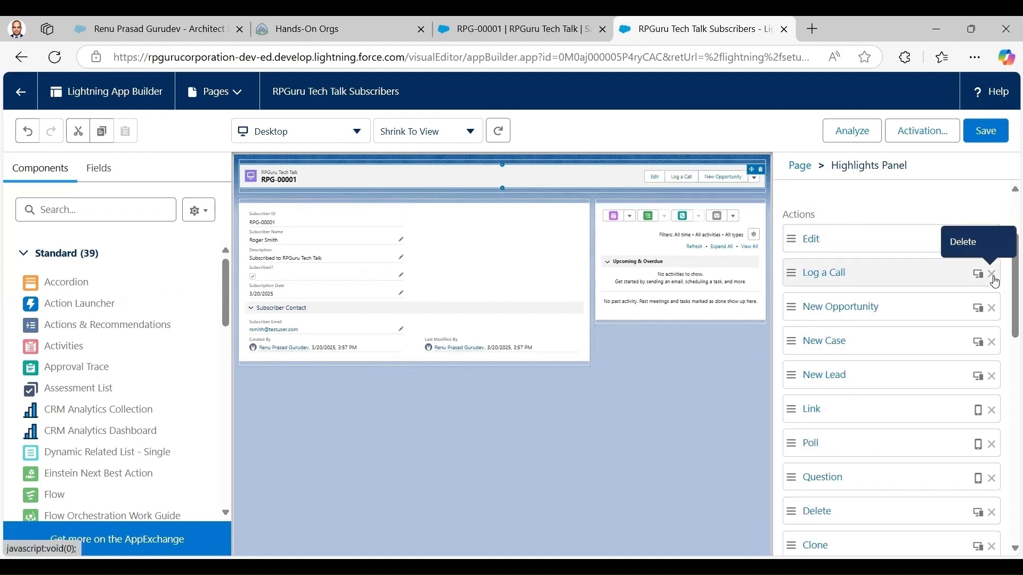
{"action": "left_click", "coordinate": [993, 276]}
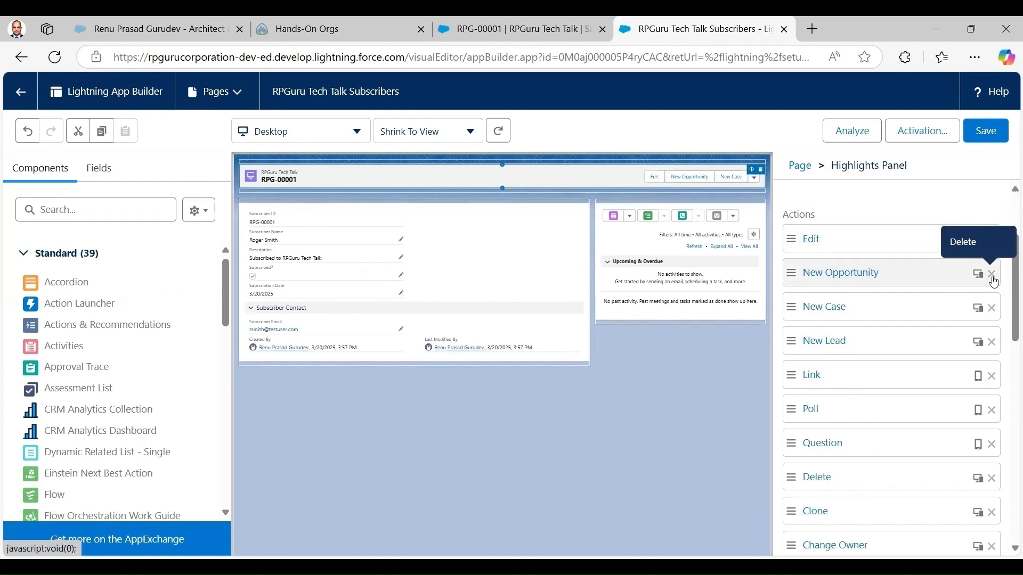
{"action": "left_click", "coordinate": [993, 275]}
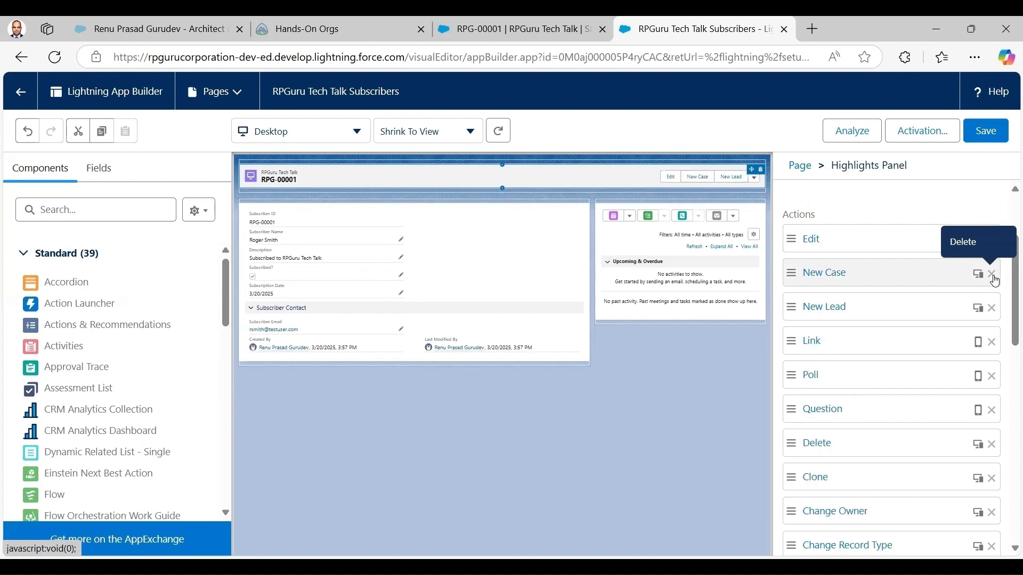
{"action": "left_click", "coordinate": [993, 275]}
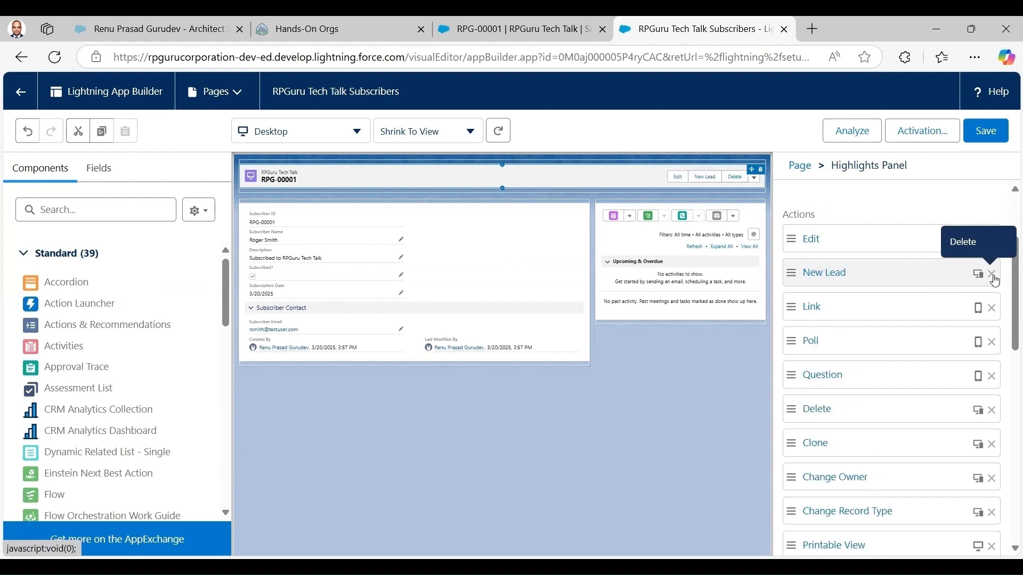
{"action": "left_click", "coordinate": [993, 275]}
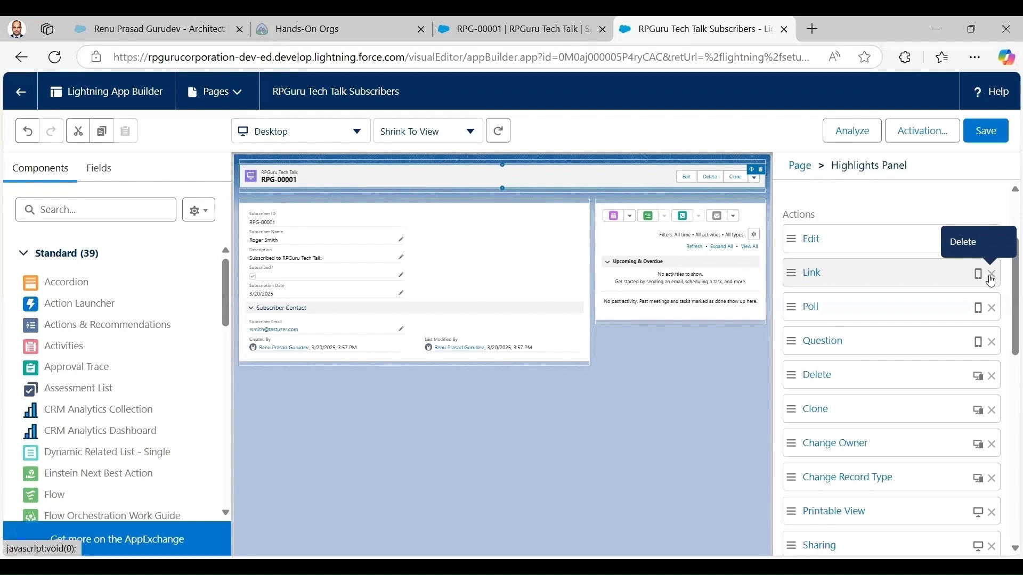
{"action": "left_click", "coordinate": [992, 274]}
{"action": "left_click", "coordinate": [993, 275]}
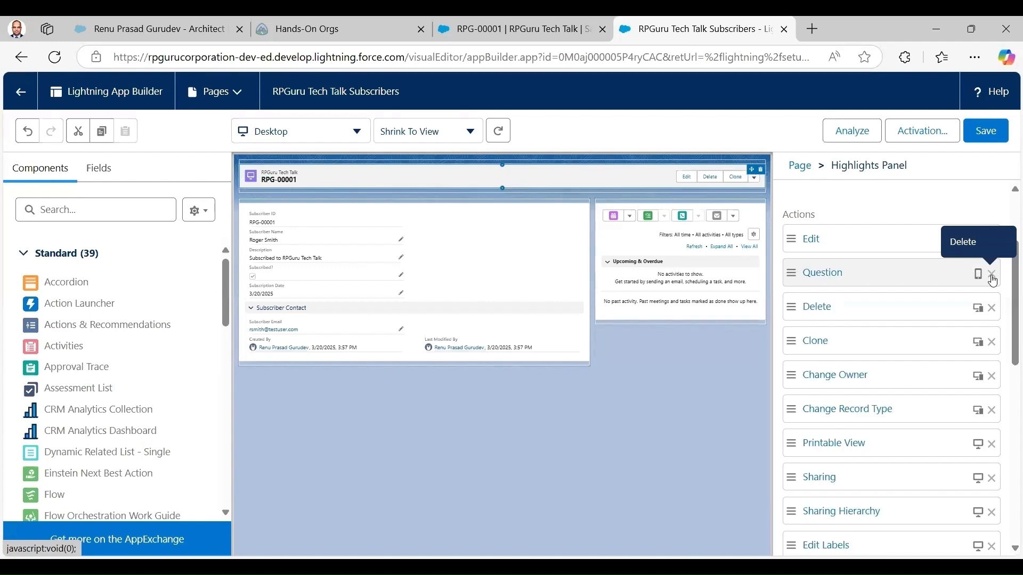
{"action": "left_click", "coordinate": [993, 276]}
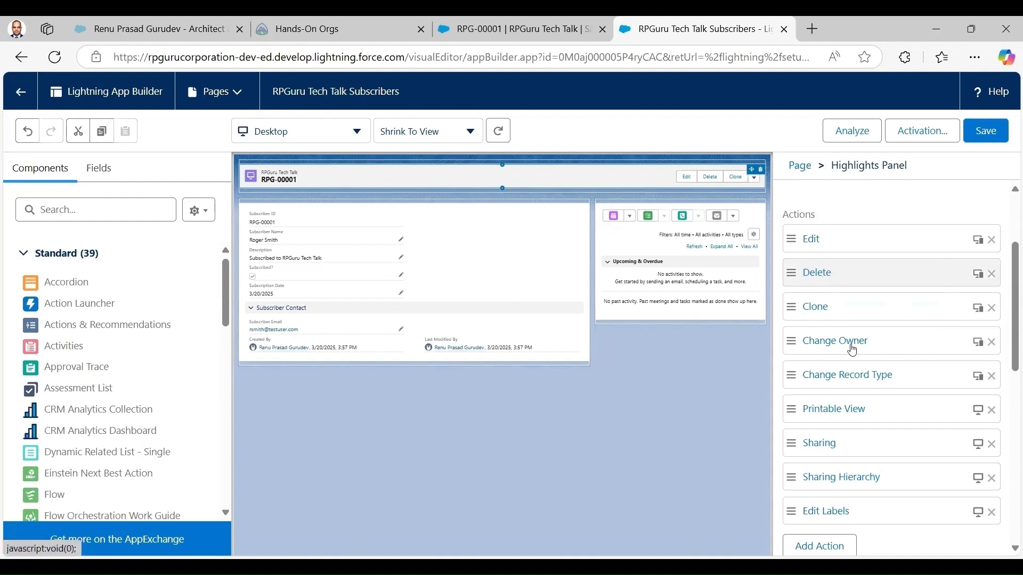
Remove the Change Record Type, Sharing, Sharing Hierarchy and Edit Labels actions, and save the record page.
{"action": "left_click", "coordinate": [994, 382]}
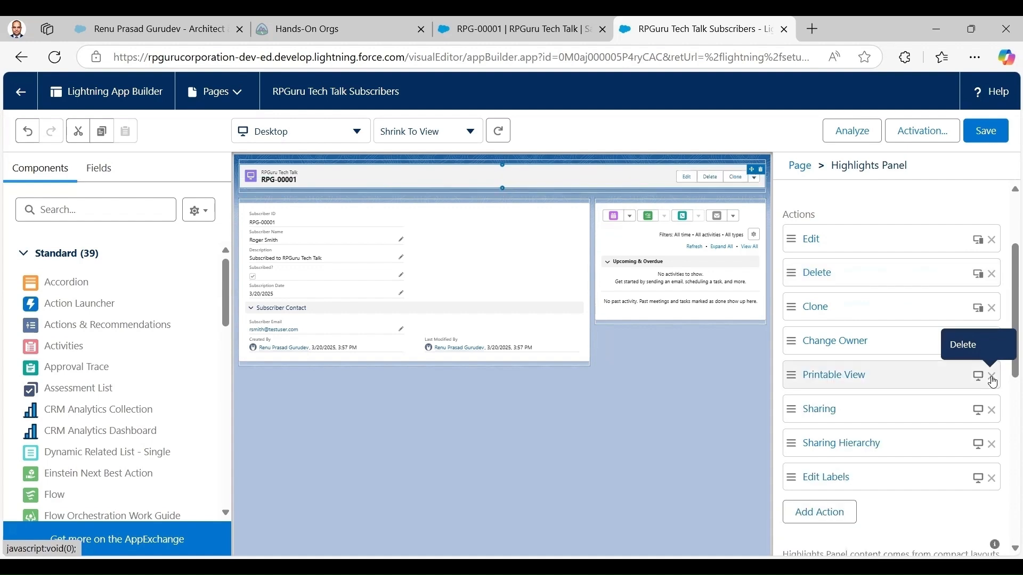
{"action": "left_click", "coordinate": [993, 411]}
{"action": "left_click", "coordinate": [993, 411]}
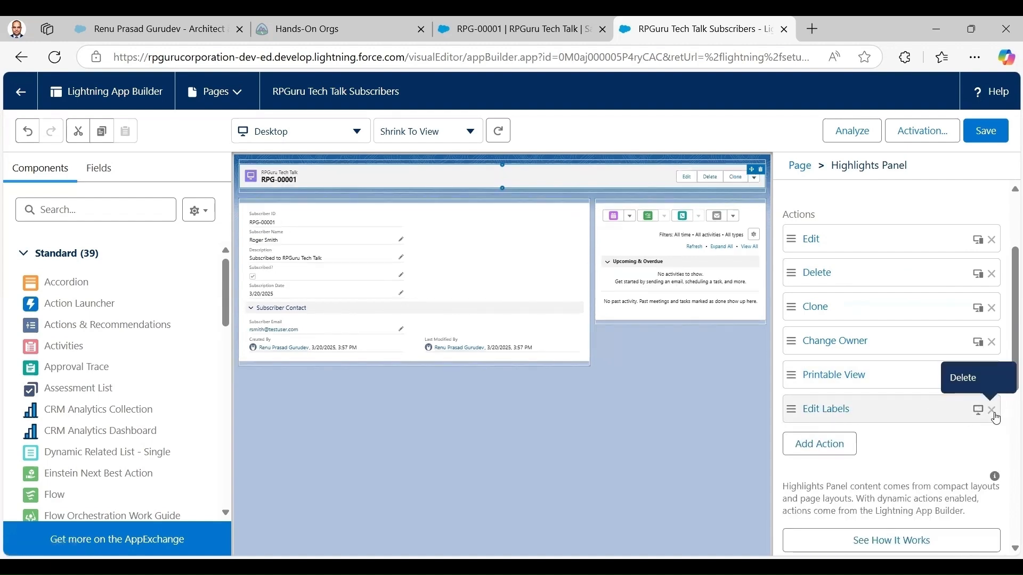
{"action": "left_click", "coordinate": [993, 411]}
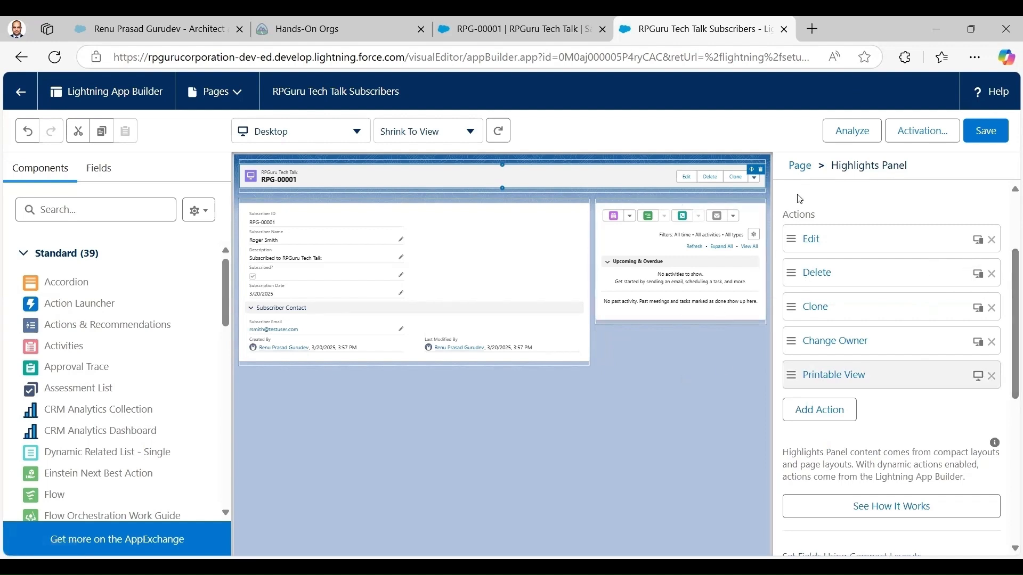
{"action": "left_click", "coordinate": [996, 135]}
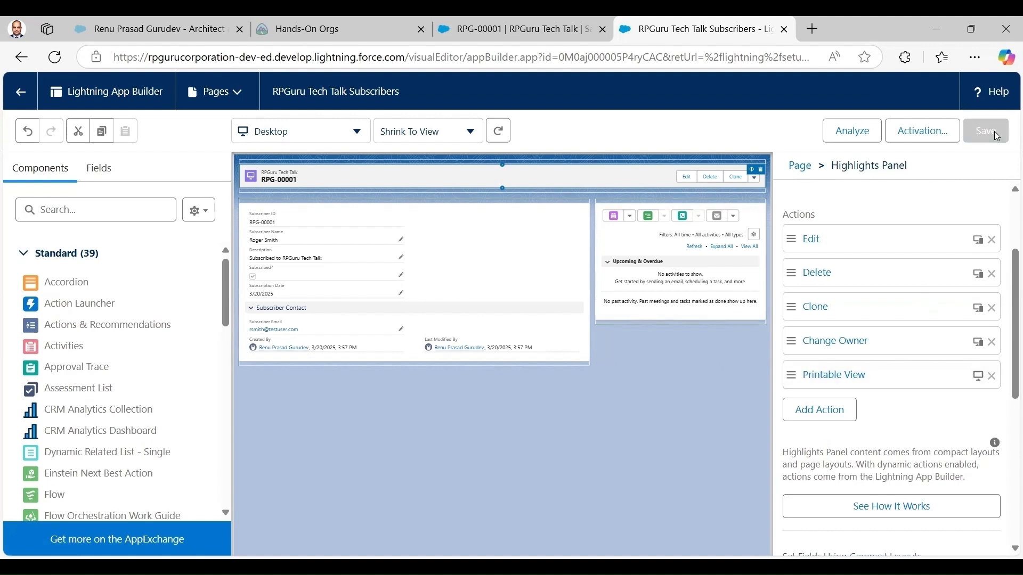
Review the org default activation assignment of the RPGuru Tech Talk Subscribers record page.
{"action": "left_click", "coordinate": [923, 135]}
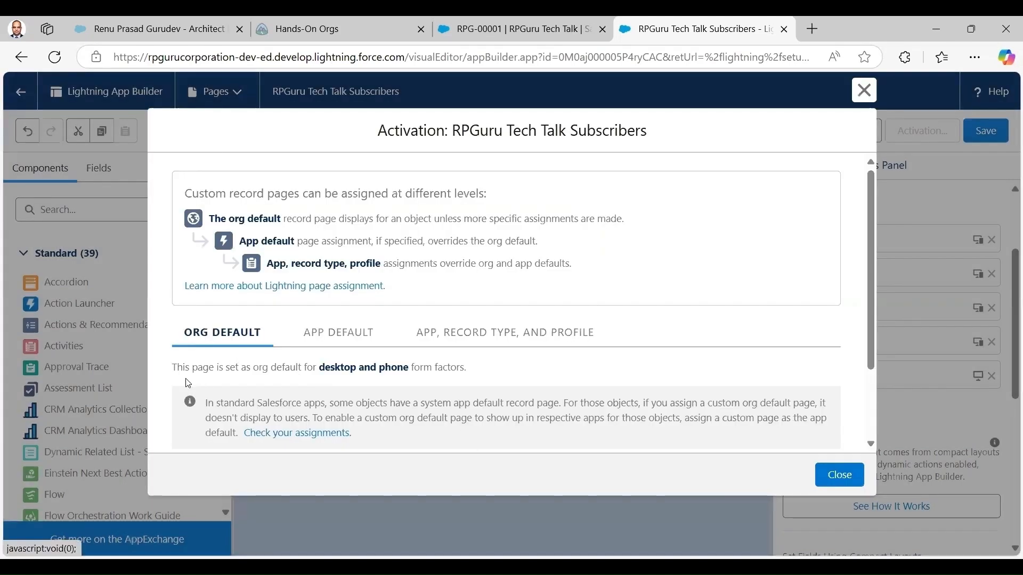
{"action": "left_click_drag", "start_coordinate": [870, 337], "coordinate": [303, 431]}
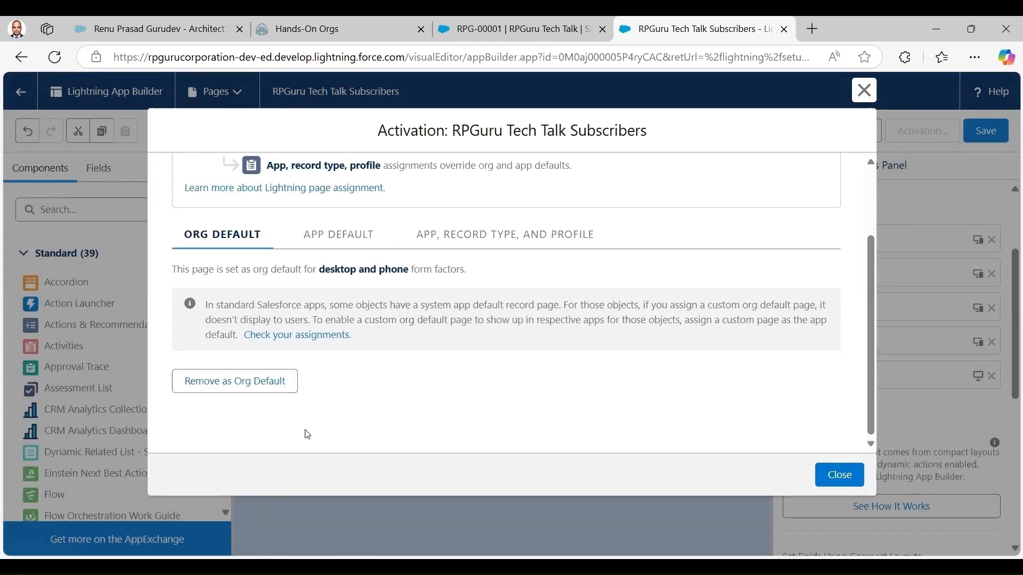
{"action": "left_click", "coordinate": [841, 478]}
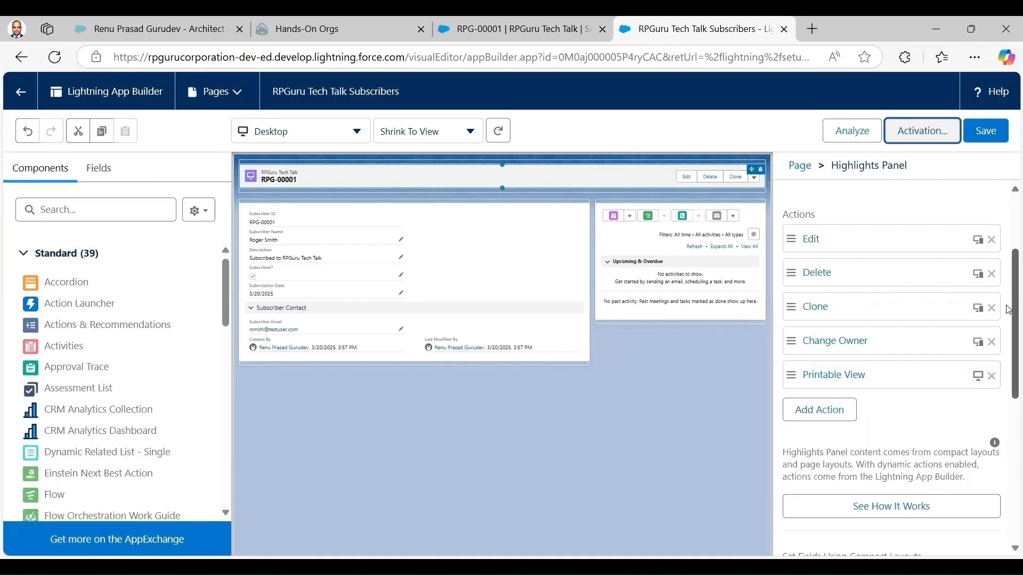
Reload the open subscriber record and check all its Highlights Panel actions, including the overflow ones.
{"action": "left_click", "coordinate": [471, 28]}
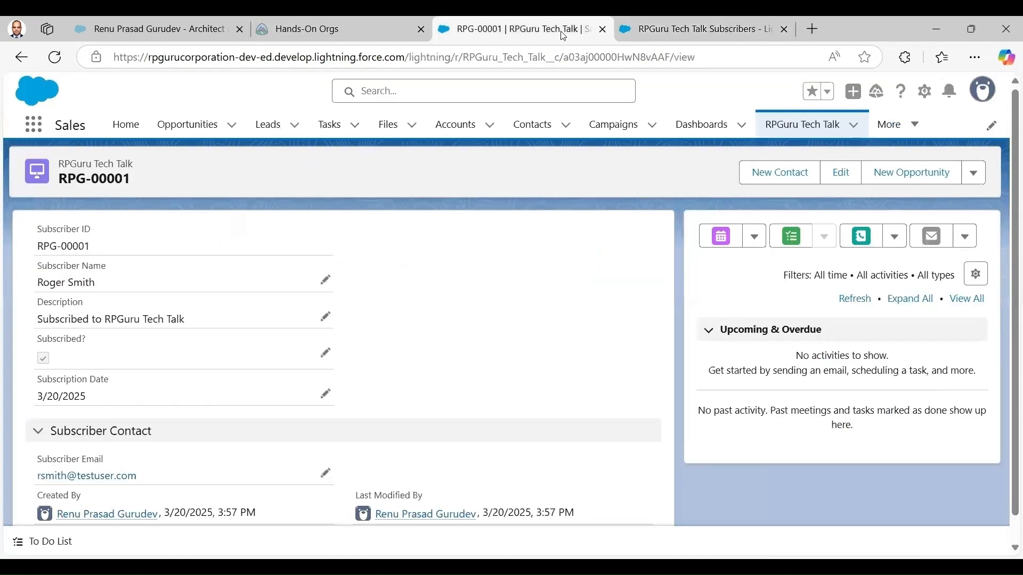
{"action": "left_click", "coordinate": [54, 57]}
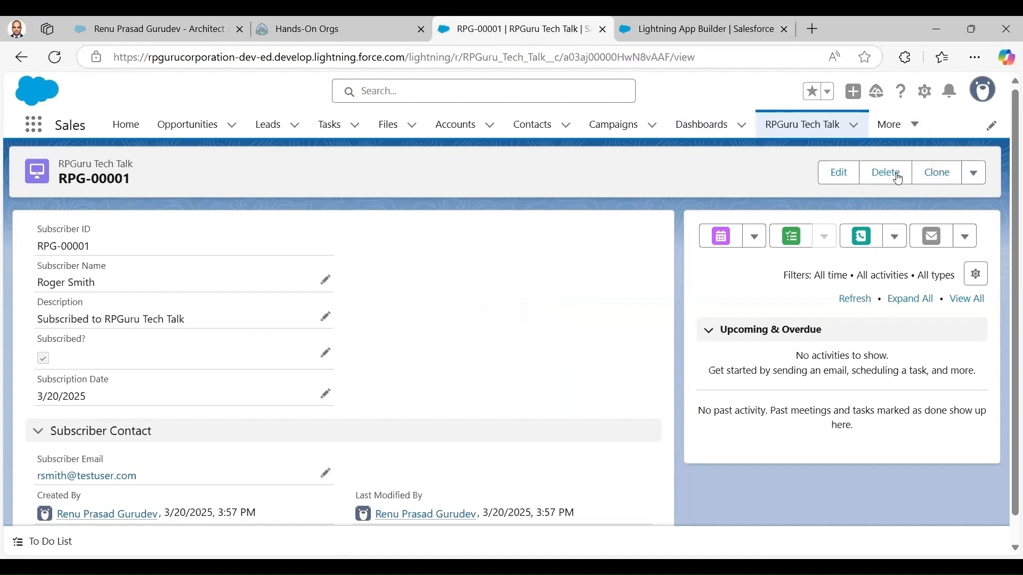
{"action": "left_click", "coordinate": [977, 176]}
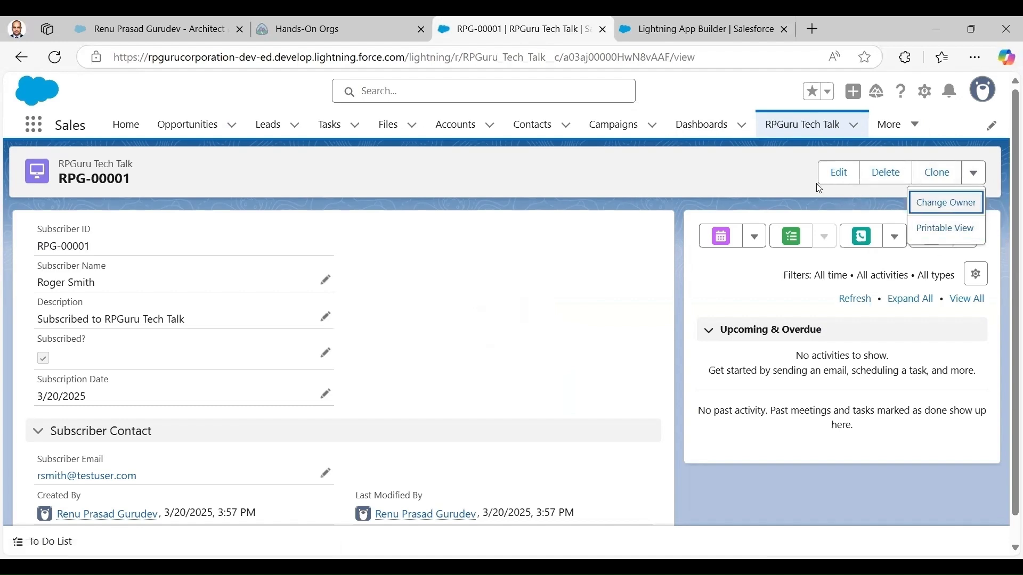
{"action": "left_click", "coordinate": [725, 173]}
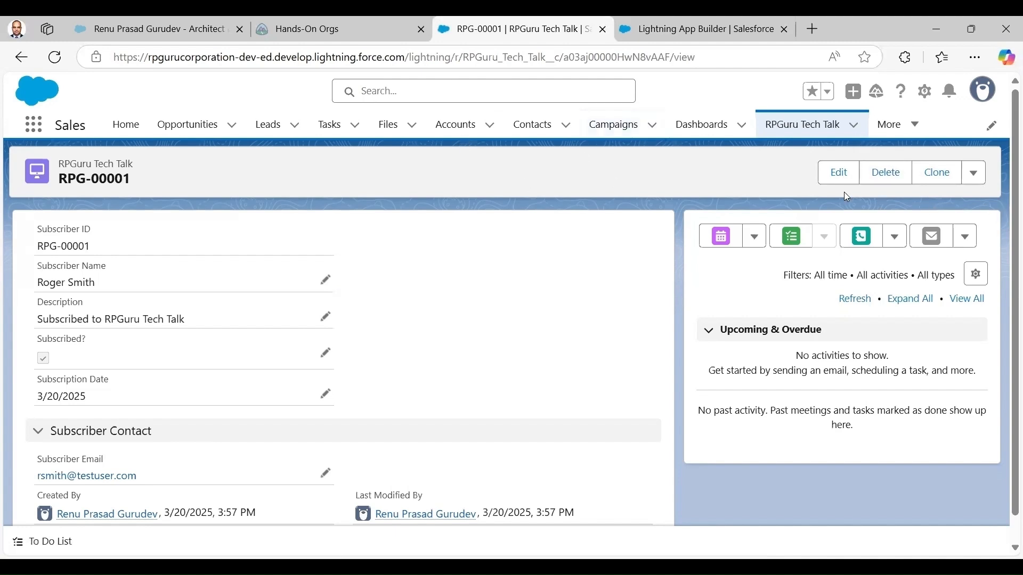
In the new RPGuru Tech Talk custom button, set label Send Email, name Send_Email and display type Detail Page Button.
{"action": "key", "text": "ctrl+Tab"}
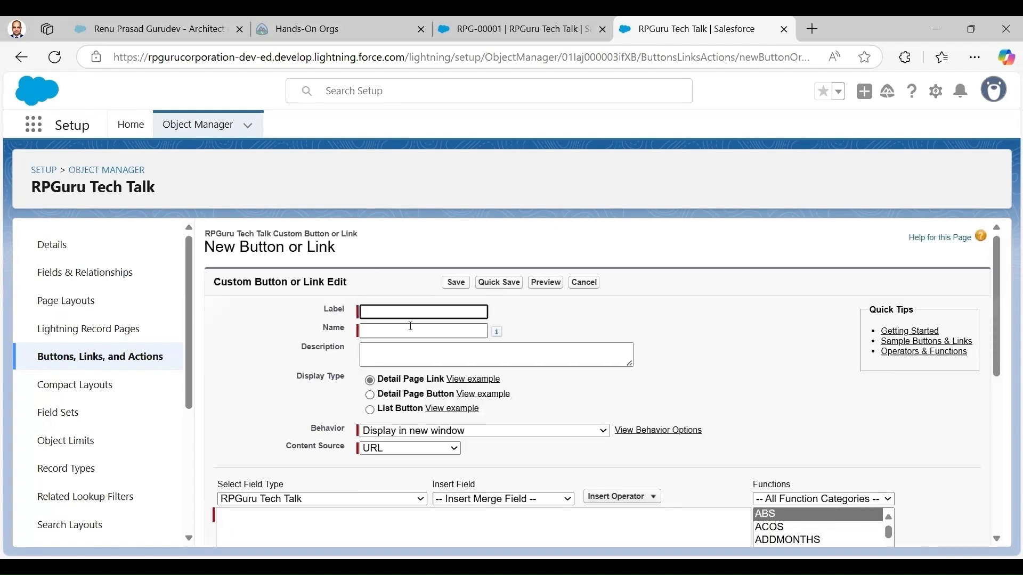
{"action": "left_click", "coordinate": [408, 311]}
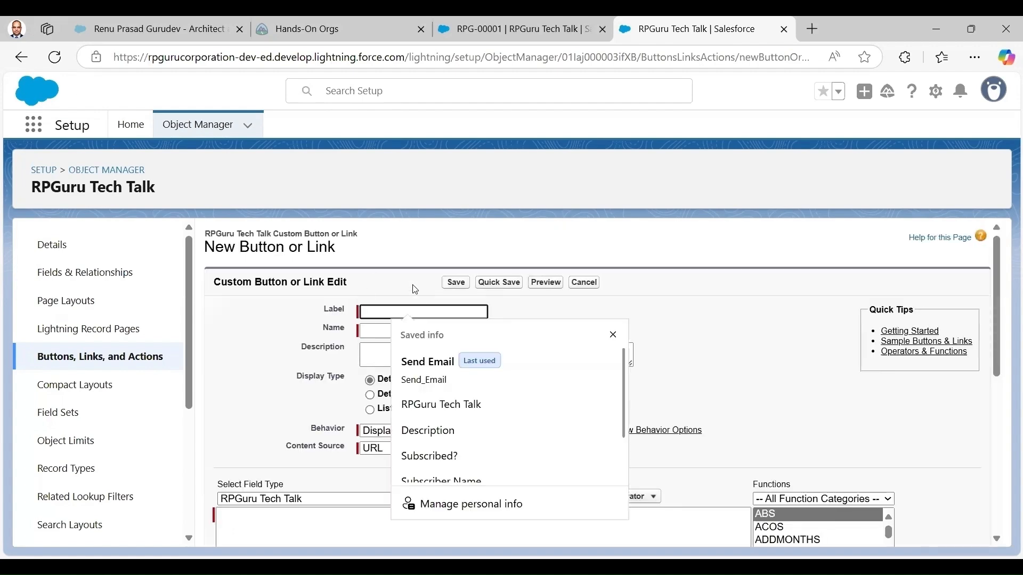
{"action": "type", "text": "S"}
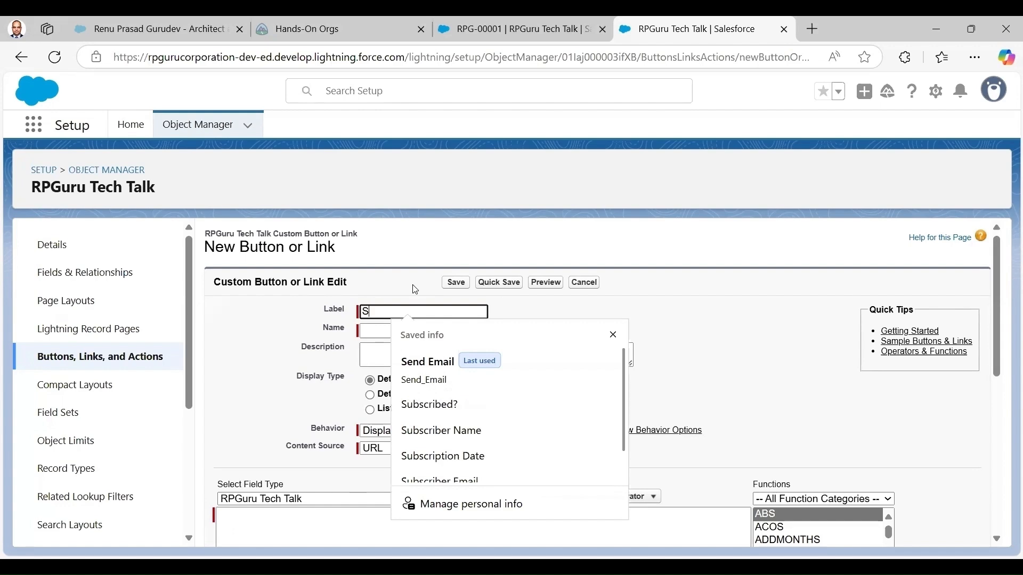
{"action": "key", "text": "Down"}
{"action": "key", "text": "Return"}
{"action": "key", "text": "Tab"}
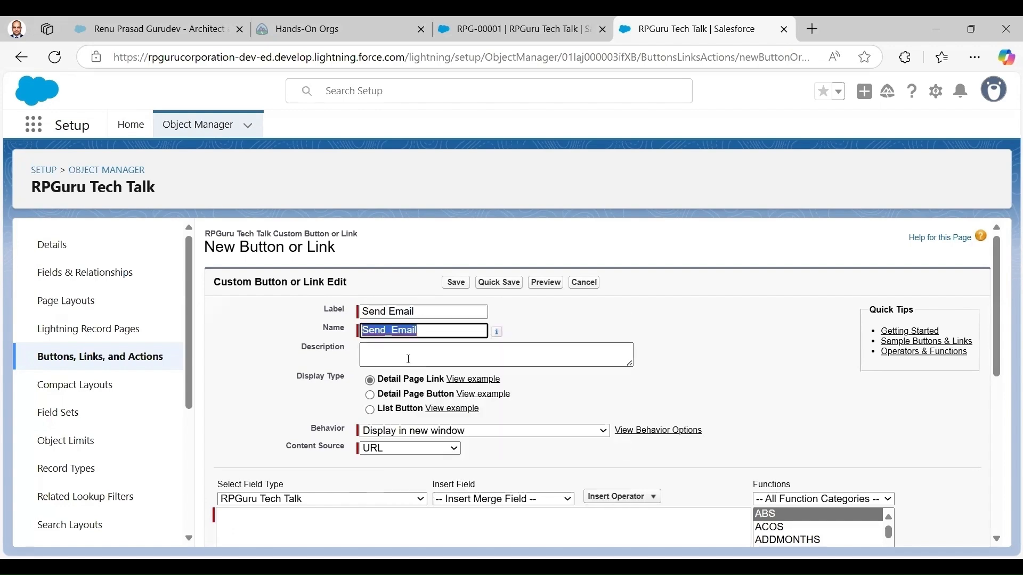
{"action": "left_click", "coordinate": [372, 397]}
Set the Send Email button's behavior to Display in existing window without sidebar or header.
{"action": "scroll", "coordinate": [1006, 326], "scroll_direction": "down", "scroll_amount": 1}
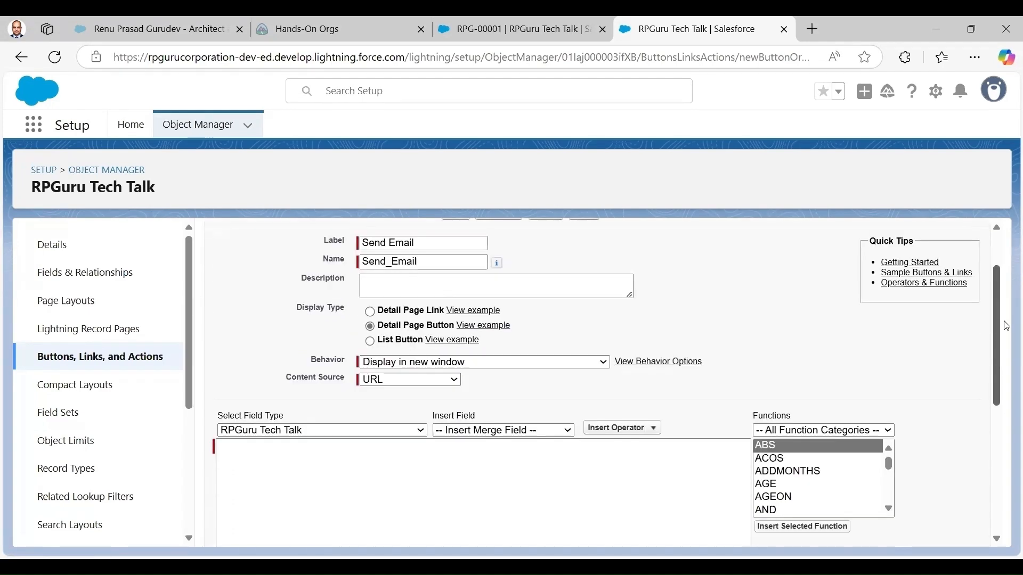
{"action": "scroll", "coordinate": [1006, 326], "scroll_direction": "down", "scroll_amount": 1}
{"action": "left_click", "coordinate": [597, 334]}
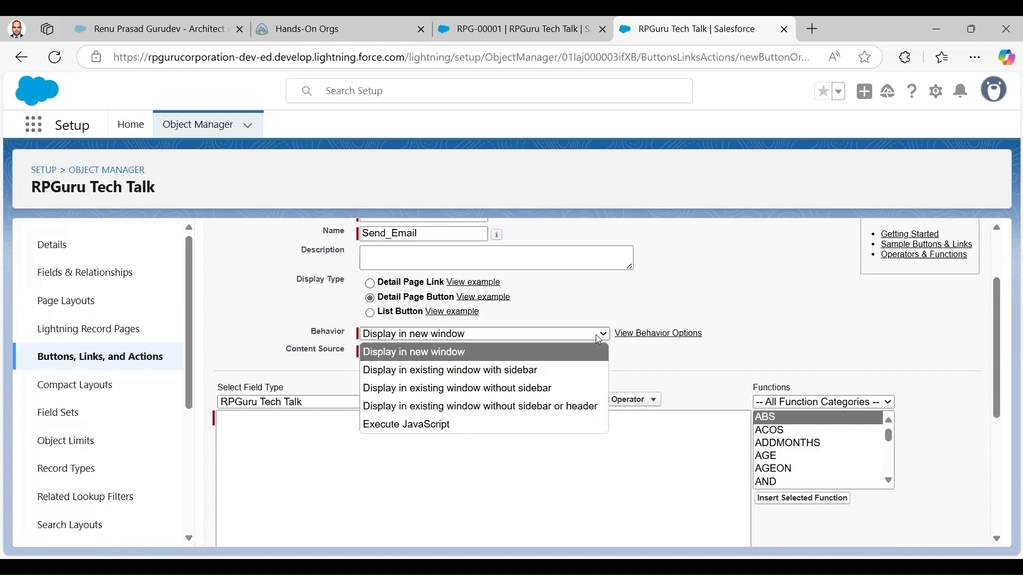
{"action": "left_click", "coordinate": [574, 404]}
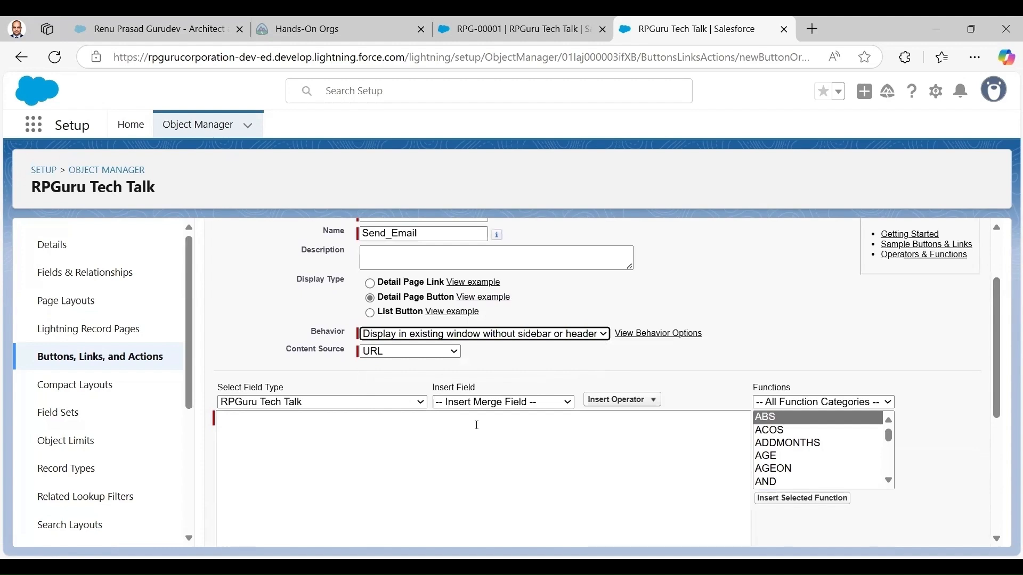
Enter the button URL /_ui/core/email/author/EmailAuthor?p3_lkid={!RPGuru_Tech_Talk__c.Id}&p2_lkid={!RPGuru_Tech_Talk__c.Subscriber_Email__c}&retURL={!RPGuru_Tech_Talk__c.Id} and check its syntax.
{"action": "left_click", "coordinate": [475, 426]}
{"action": "type", "text": "/_ui/core/email/author/EmailAuthor?p3_lkid={!RPGuru_Tech_Talk__c.Id}&p2_lkid={!RPGuru_Tech_Talk__c.Subscriber_Email__c}&retURL={!RPGuru_Tech_Talk__c.Id}"}
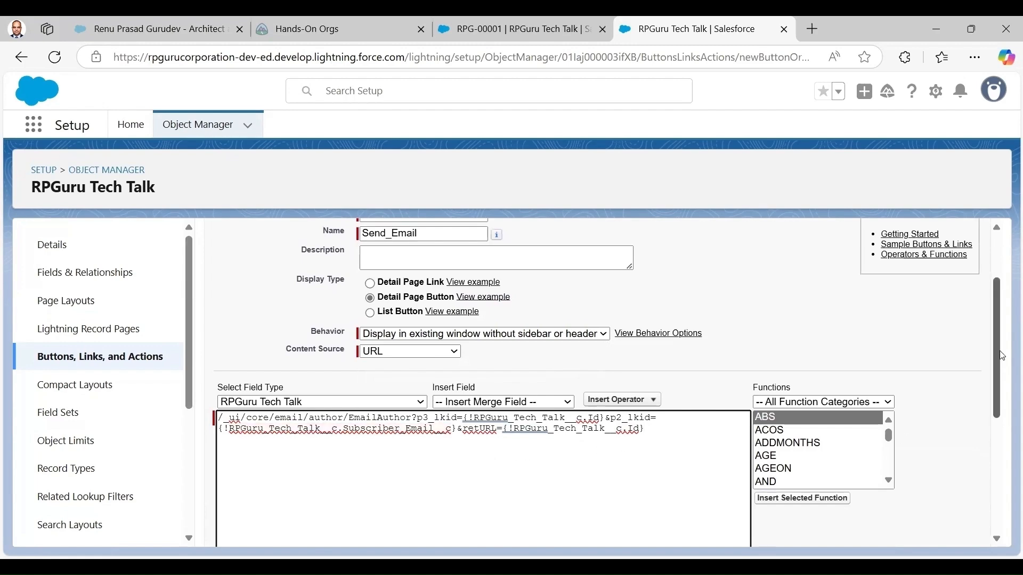
{"action": "left_click_drag", "start_coordinate": [1002, 357], "coordinate": [1002, 469]}
{"action": "left_click", "coordinate": [260, 468]}
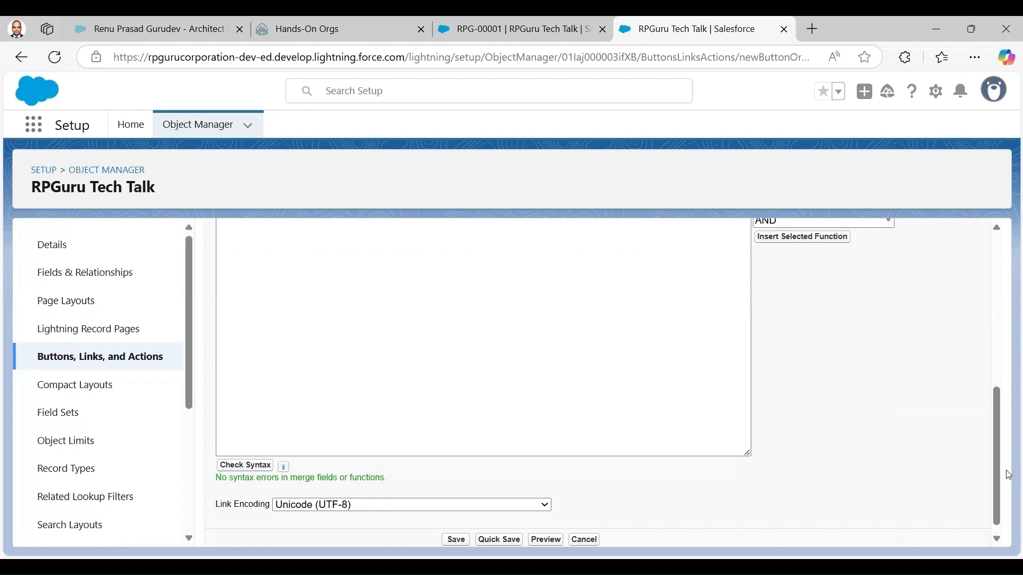
Save the Send Email custom button and acknowledge the page layout notice.
{"action": "scroll", "coordinate": [1009, 491], "scroll_direction": "down", "scroll_amount": 1}
{"action": "left_click_drag", "start_coordinate": [1008, 503], "coordinate": [1001, 261]}
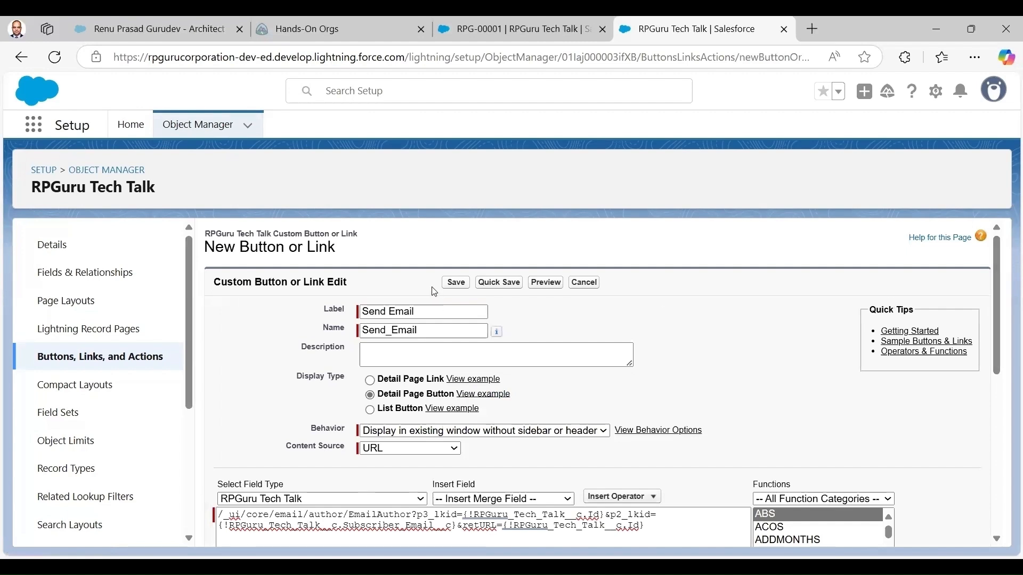
{"action": "left_click", "coordinate": [453, 285]}
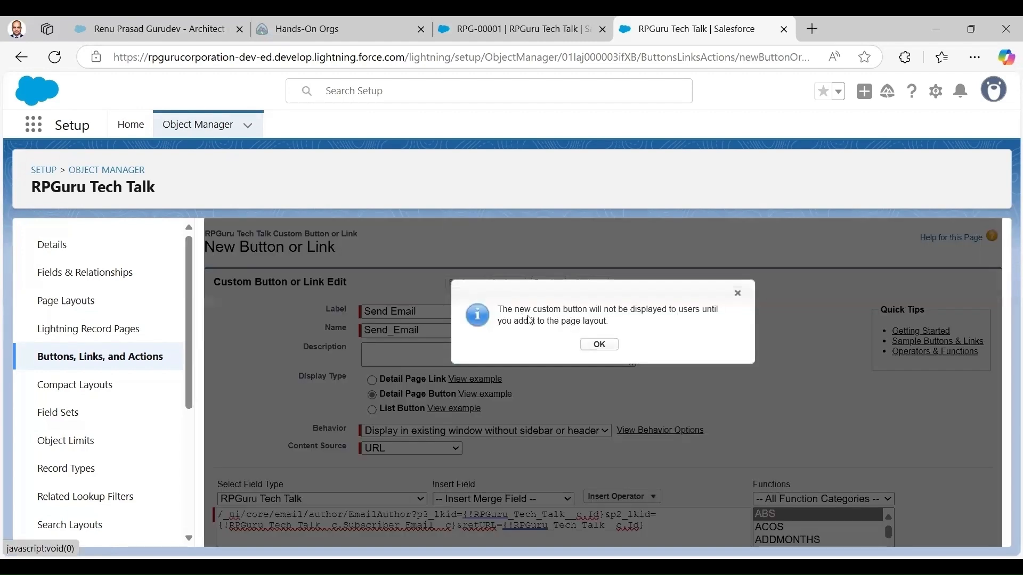
{"action": "key", "text": "Return"}
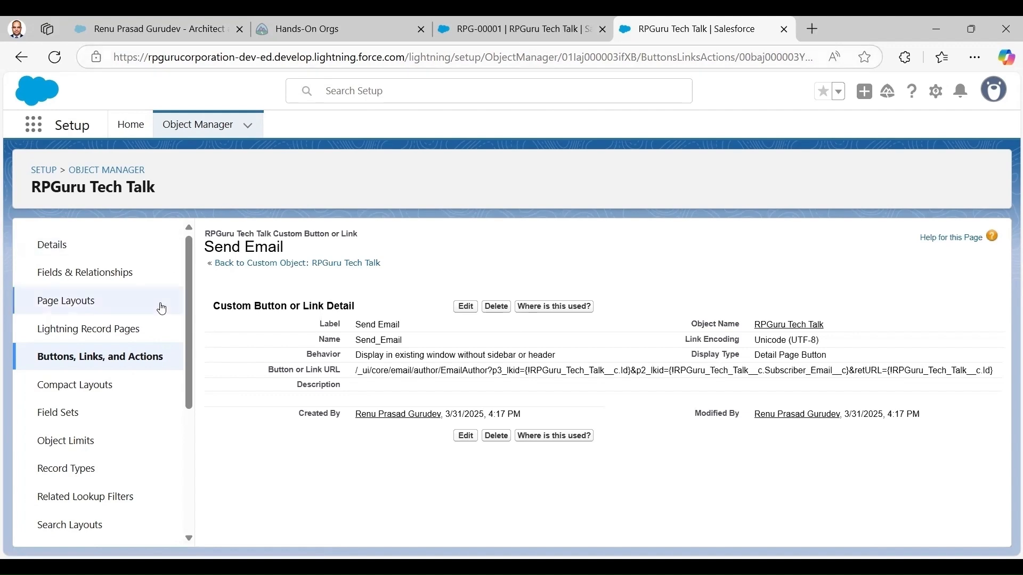
Add the Send Email button to the Custom Buttons area of the RPGuru Tech Talk Layout and save the layout.
{"action": "left_click", "coordinate": [65, 306]}
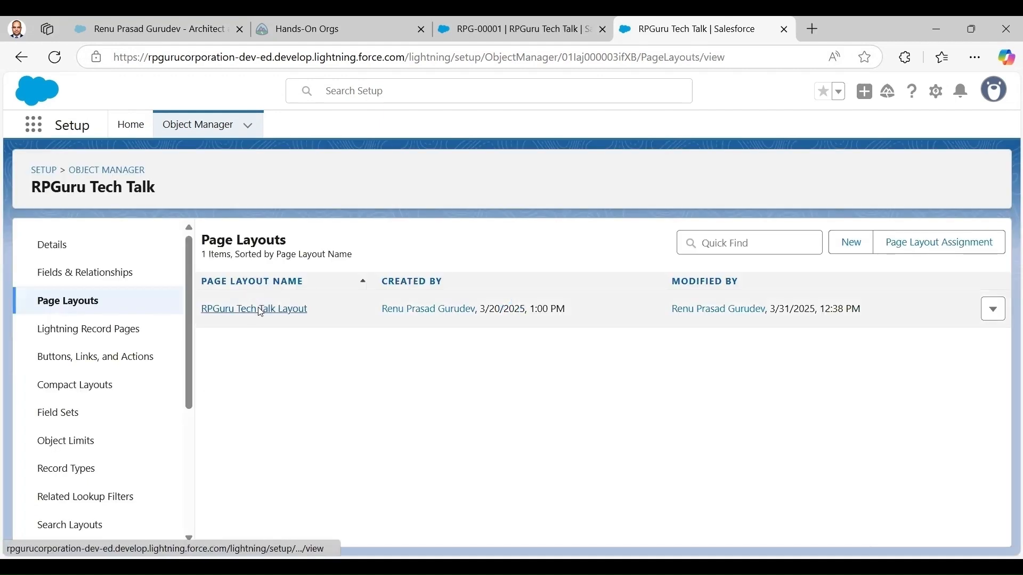
{"action": "left_click", "coordinate": [261, 311]}
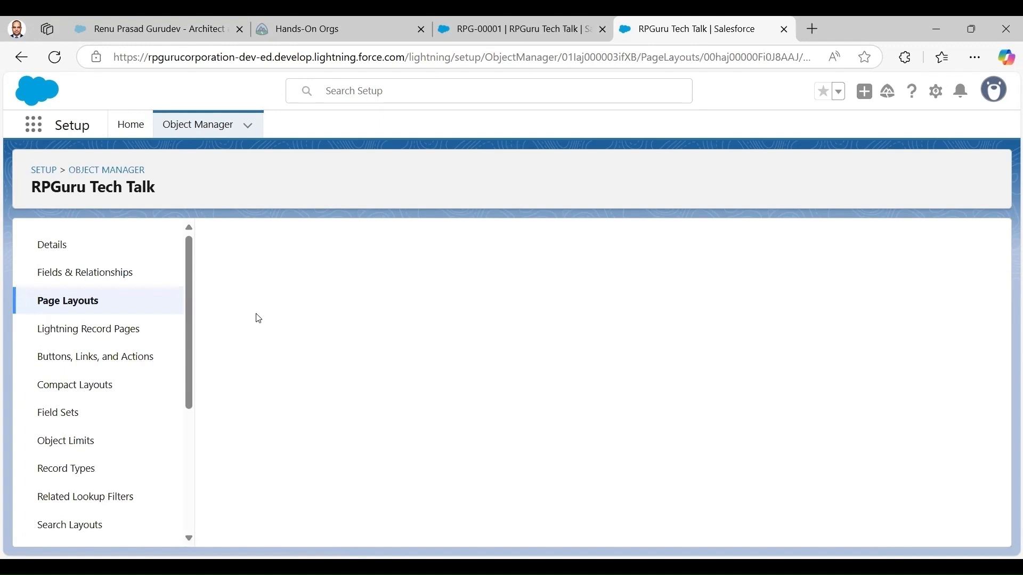
{"action": "left_click", "coordinate": [228, 288]}
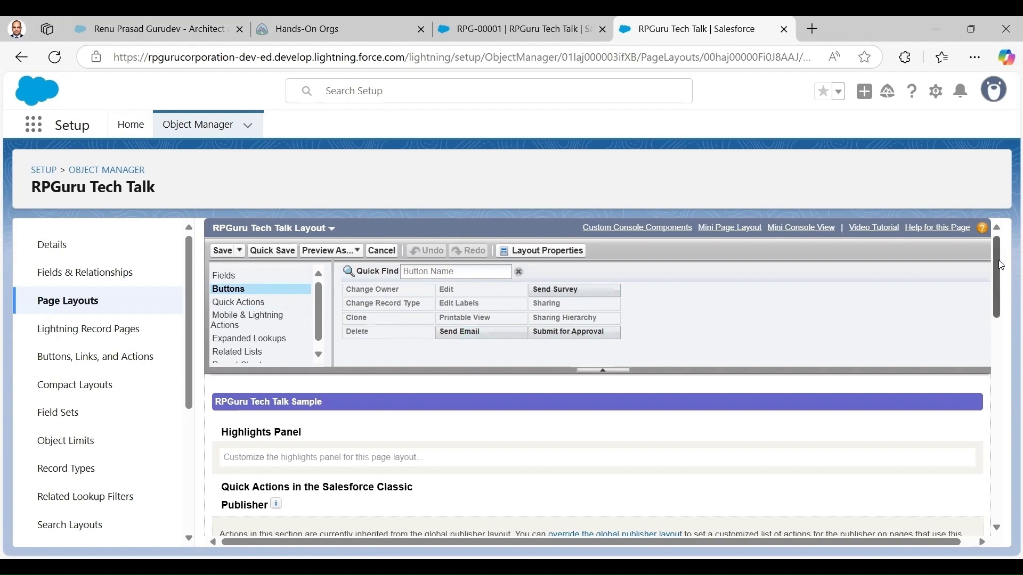
{"action": "left_click_drag", "start_coordinate": [1001, 266], "coordinate": [1006, 341]}
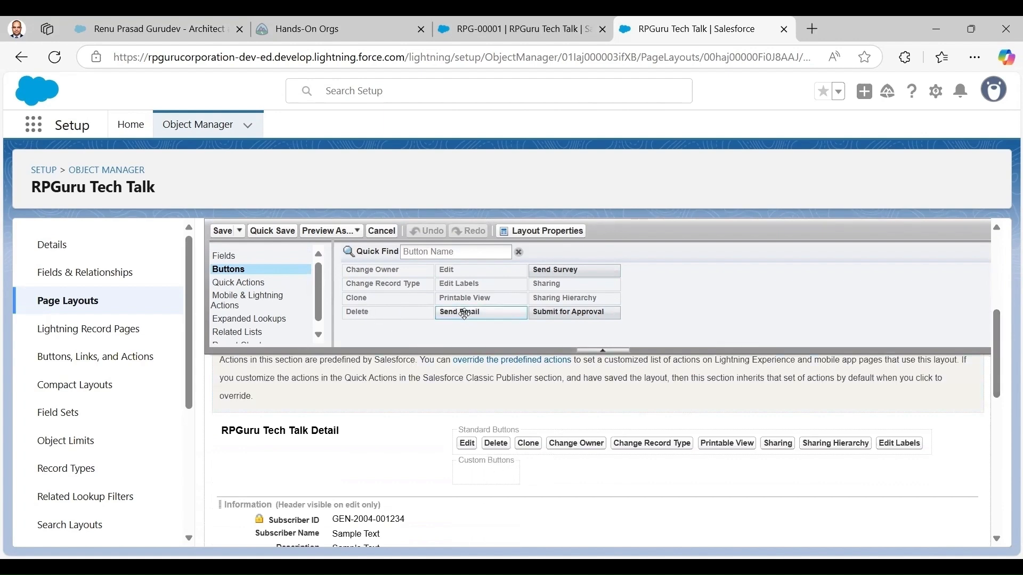
{"action": "left_click_drag", "start_coordinate": [462, 312], "coordinate": [479, 468]}
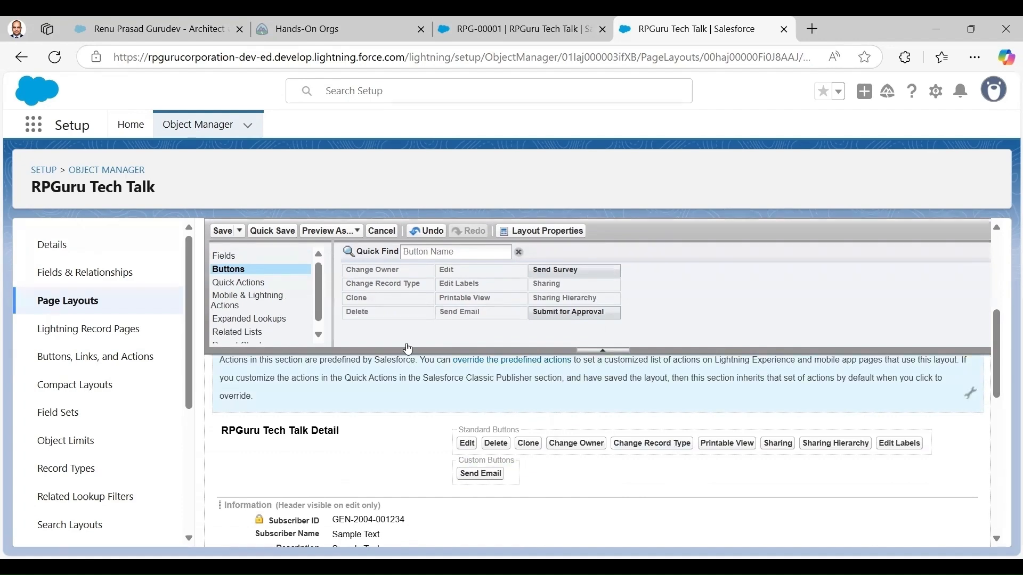
{"action": "left_click", "coordinate": [222, 231]}
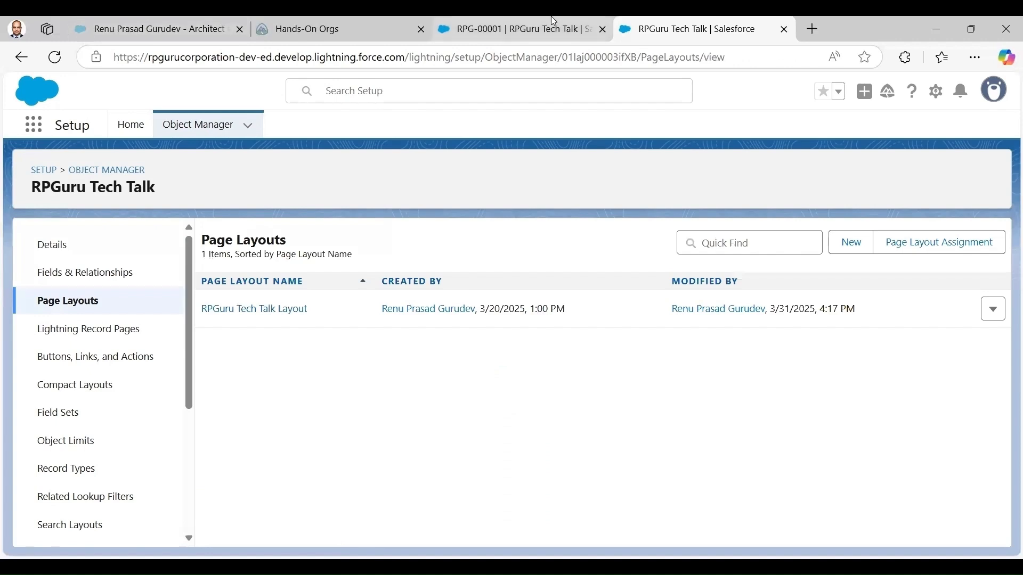
Return to the subscriber record, reload it and look for Send Email among its actions.
{"action": "left_click", "coordinate": [535, 32]}
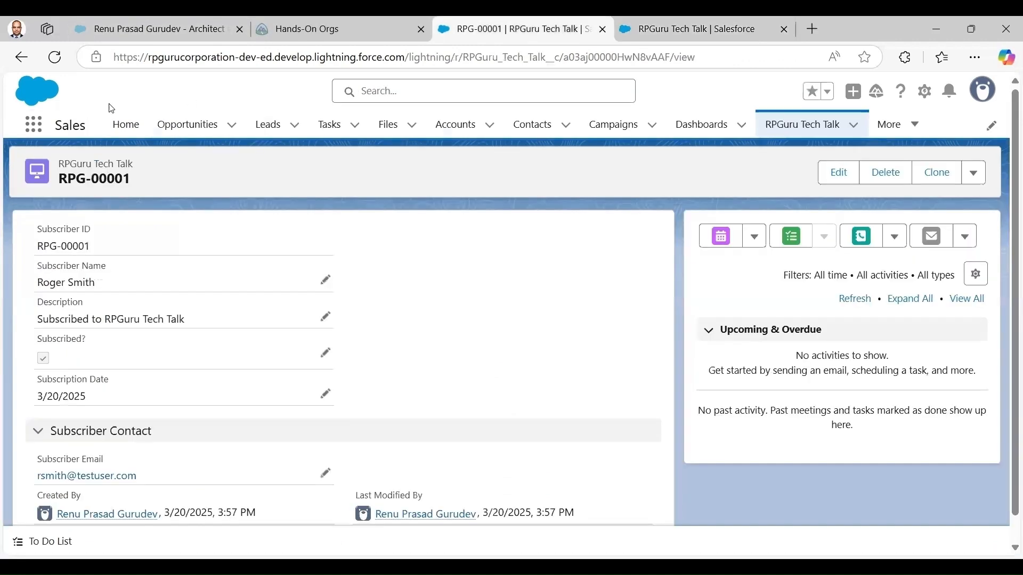
{"action": "left_click", "coordinate": [61, 59]}
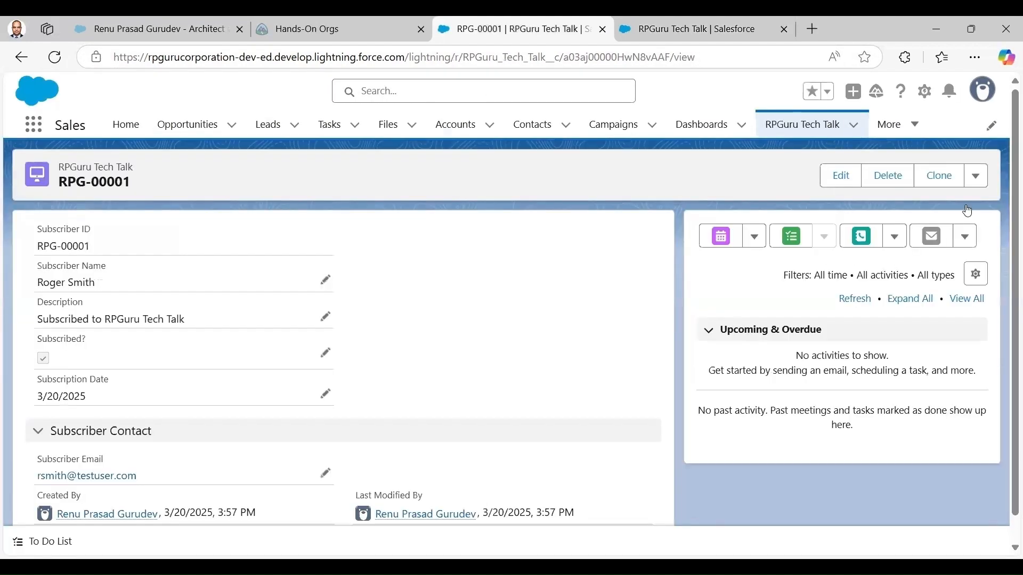
{"action": "left_click", "coordinate": [976, 174]}
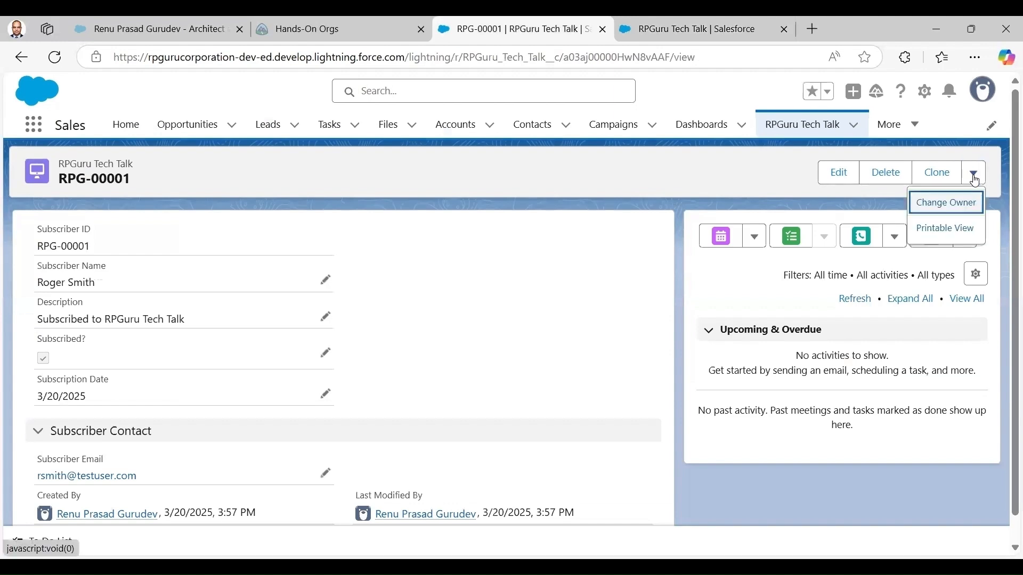
{"action": "left_click", "coordinate": [681, 195]}
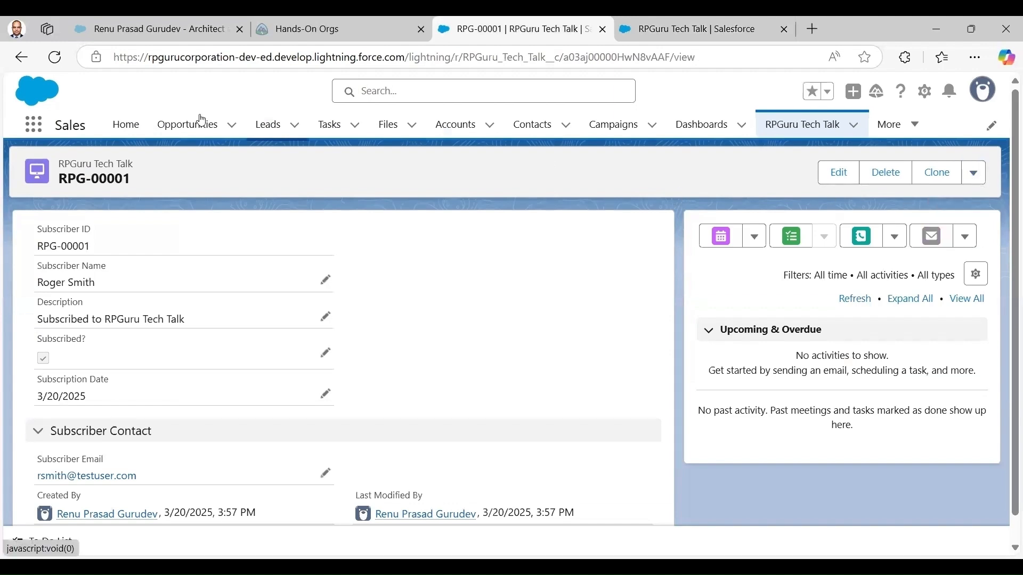
Reload and reopen the subscriber record from the RPGuru Tech Talk list, and recheck its overflow actions for Send Email.
{"action": "left_click", "coordinate": [59, 57]}
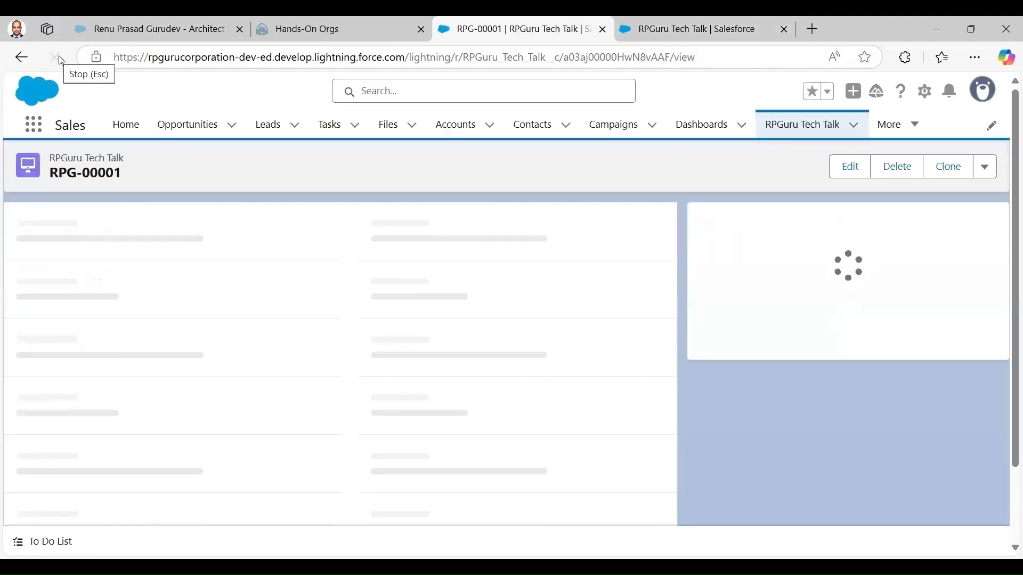
{"action": "left_click", "coordinate": [808, 128]}
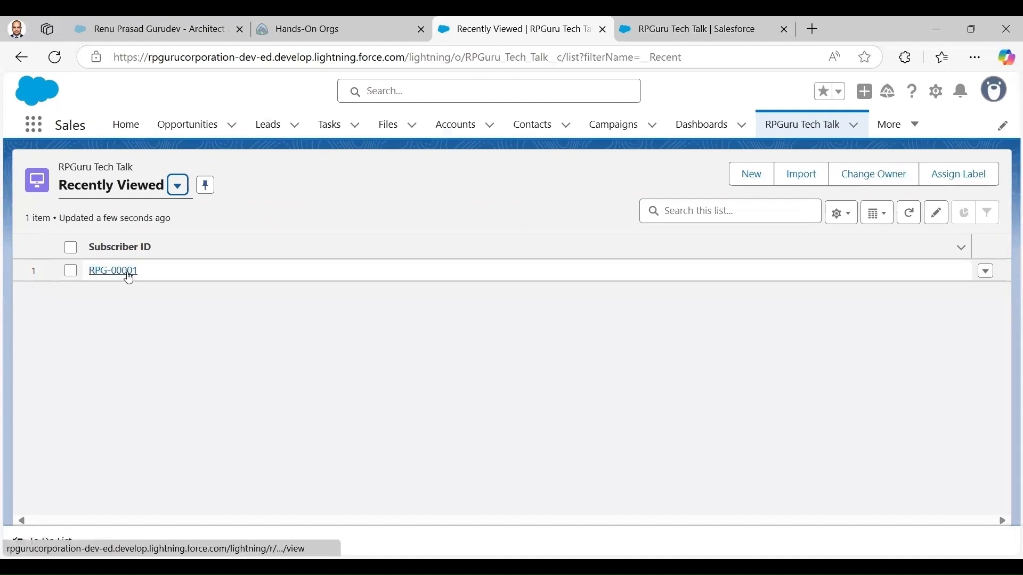
{"action": "left_click", "coordinate": [129, 277]}
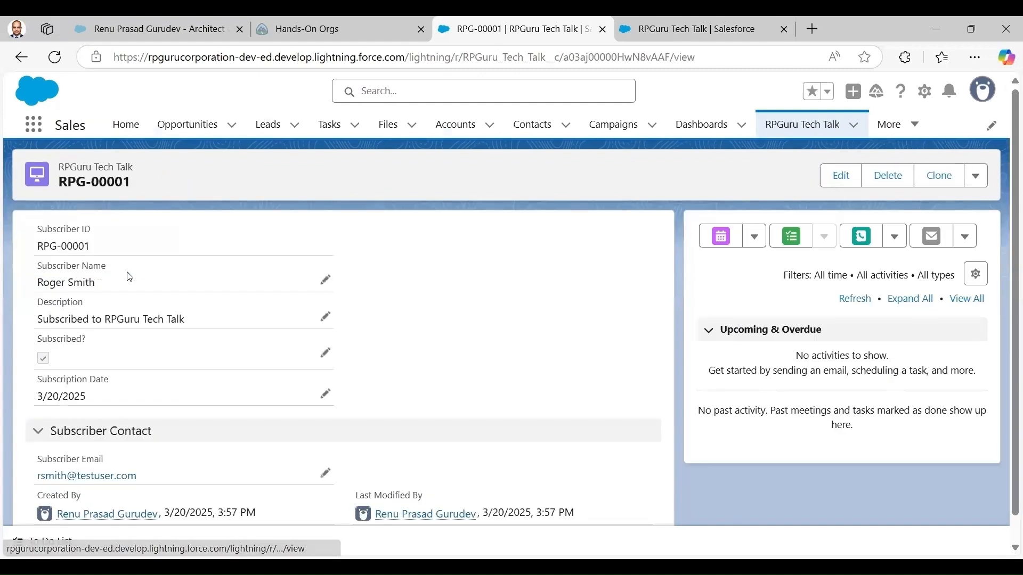
{"action": "left_click", "coordinate": [976, 183]}
{"action": "left_click", "coordinate": [743, 195]}
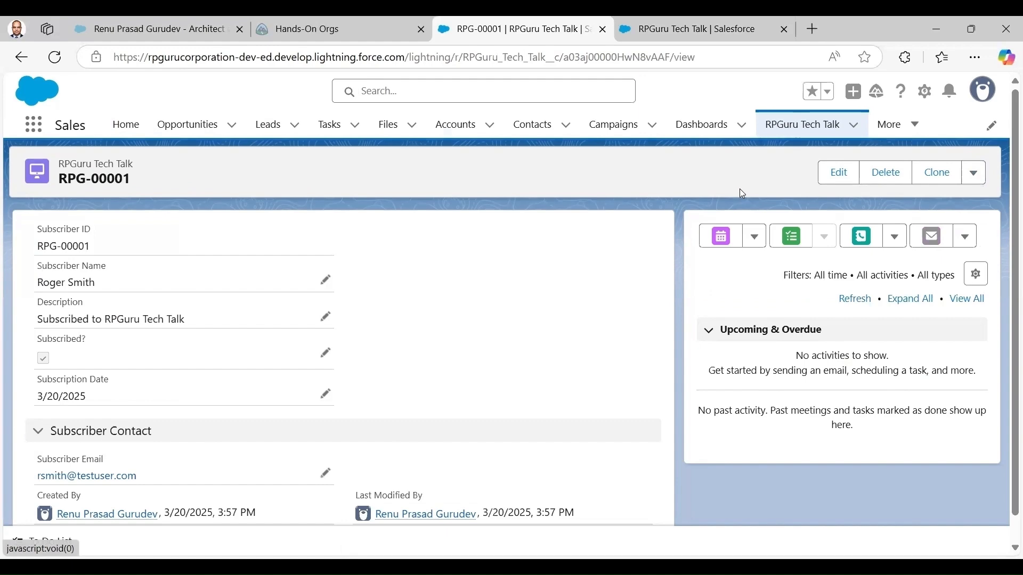
Open the RPGuru Tech Talk Subscribers record page for editing and bring up the Highlights Panel's action list.
{"action": "left_click", "coordinate": [684, 29]}
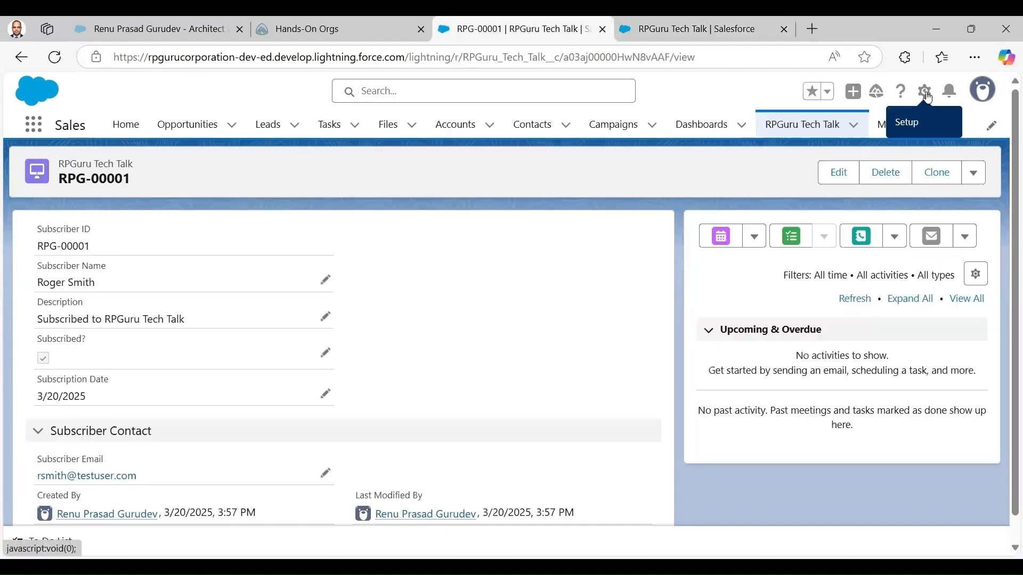
{"action": "left_click", "coordinate": [928, 98]}
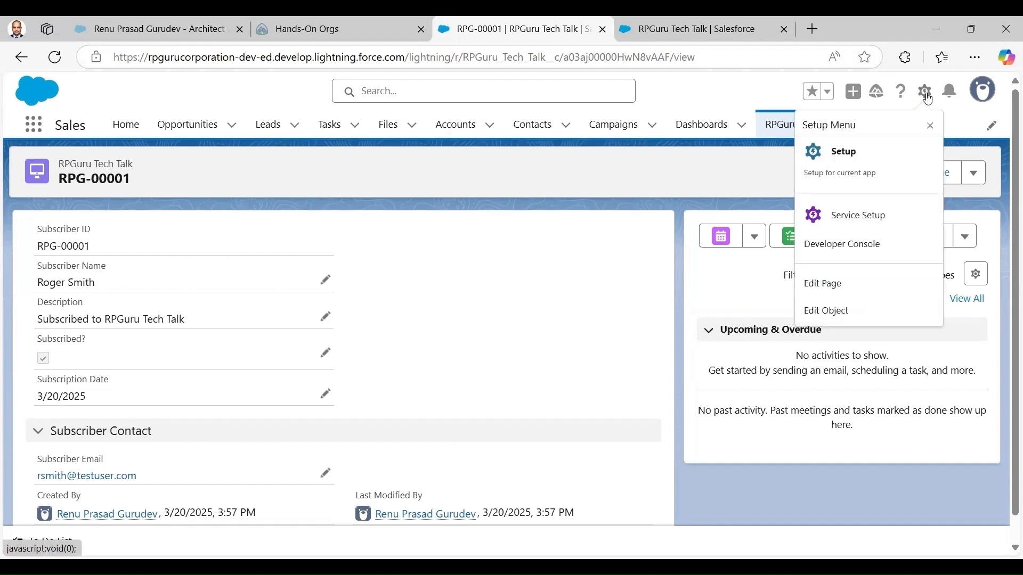
{"action": "left_click", "coordinate": [817, 290]}
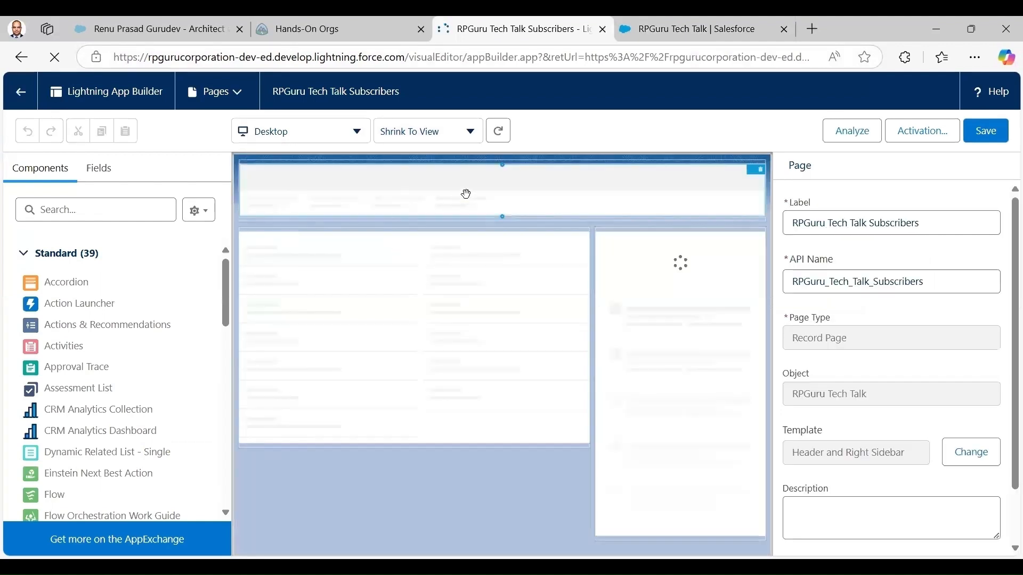
{"action": "left_click", "coordinate": [526, 179]}
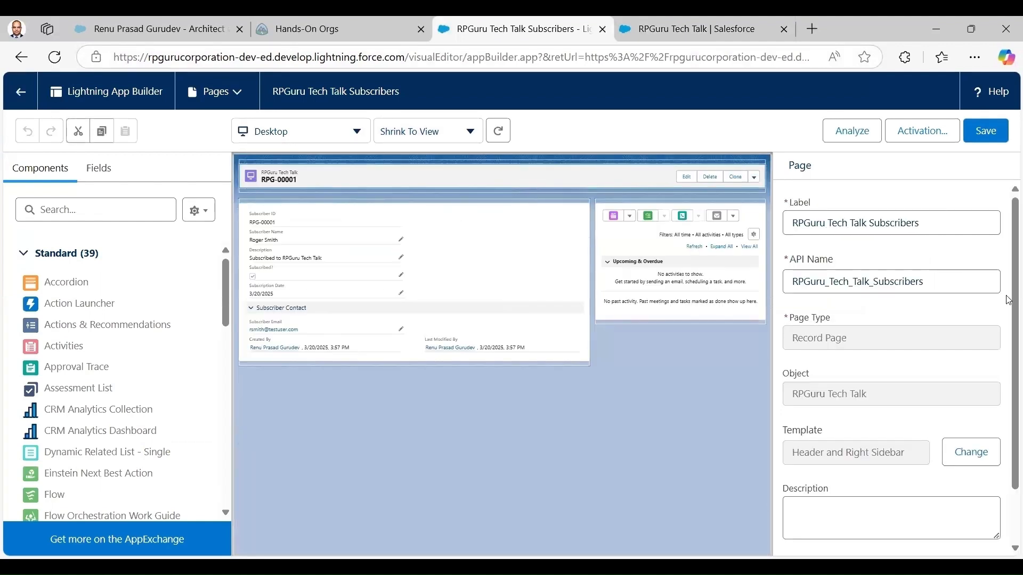
{"action": "left_click_drag", "start_coordinate": [1008, 245], "coordinate": [1008, 298]}
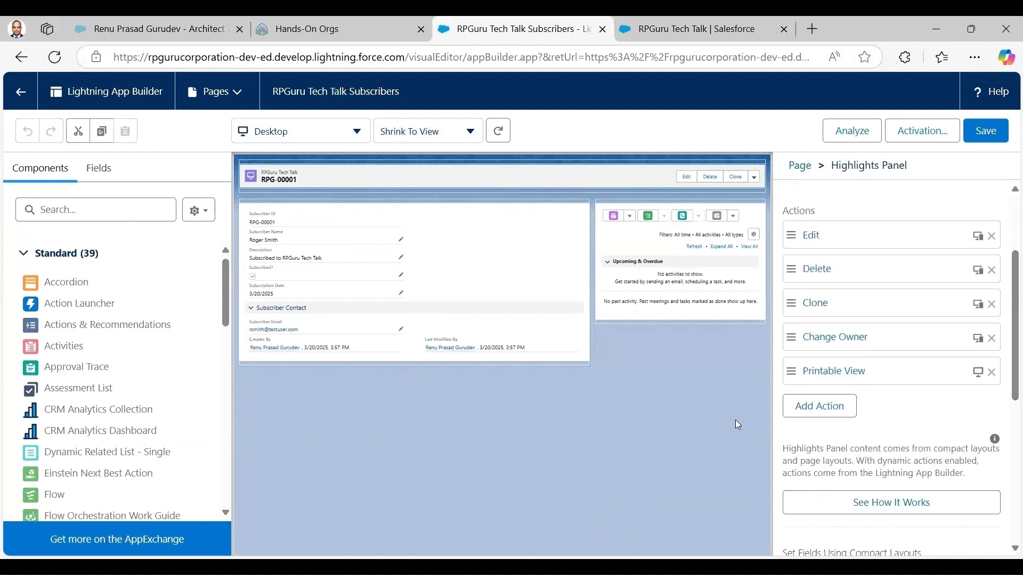
Add the Send Email custom button to the Highlights Panel's actions without any visibility filter.
{"action": "left_click", "coordinate": [840, 411]}
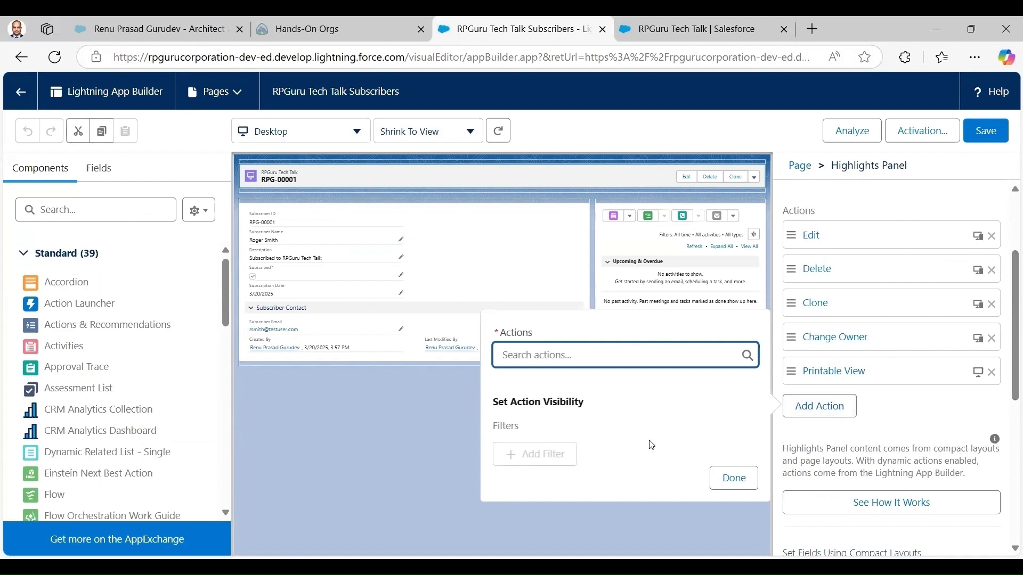
{"action": "left_click", "coordinate": [580, 361]}
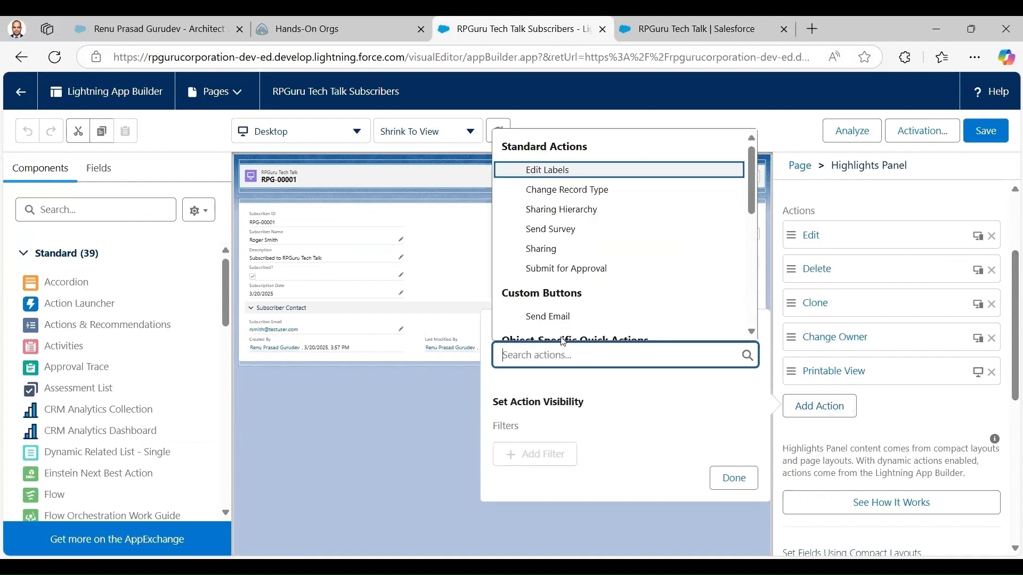
{"action": "type", "text": "se"}
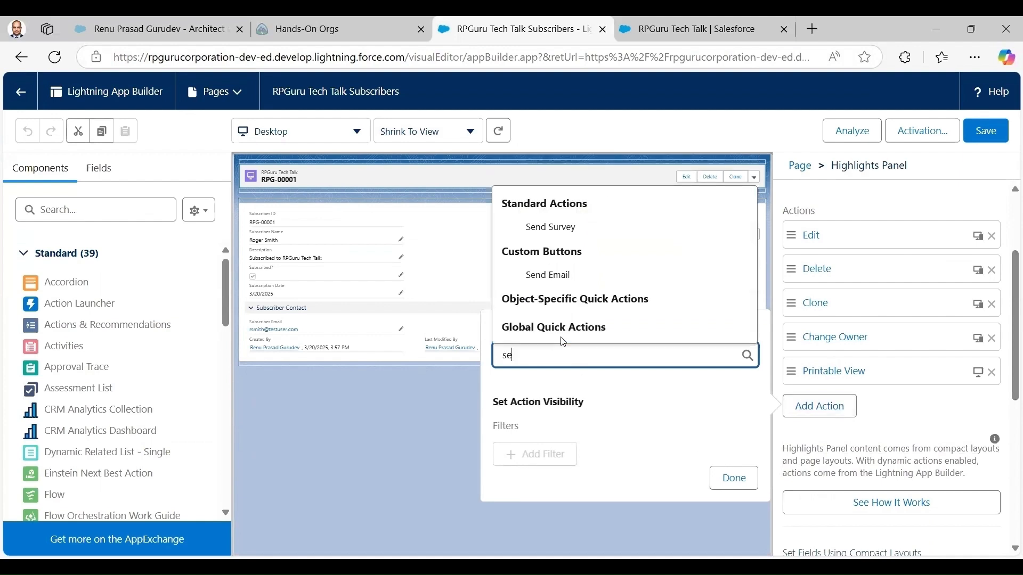
{"action": "left_click", "coordinate": [578, 276]}
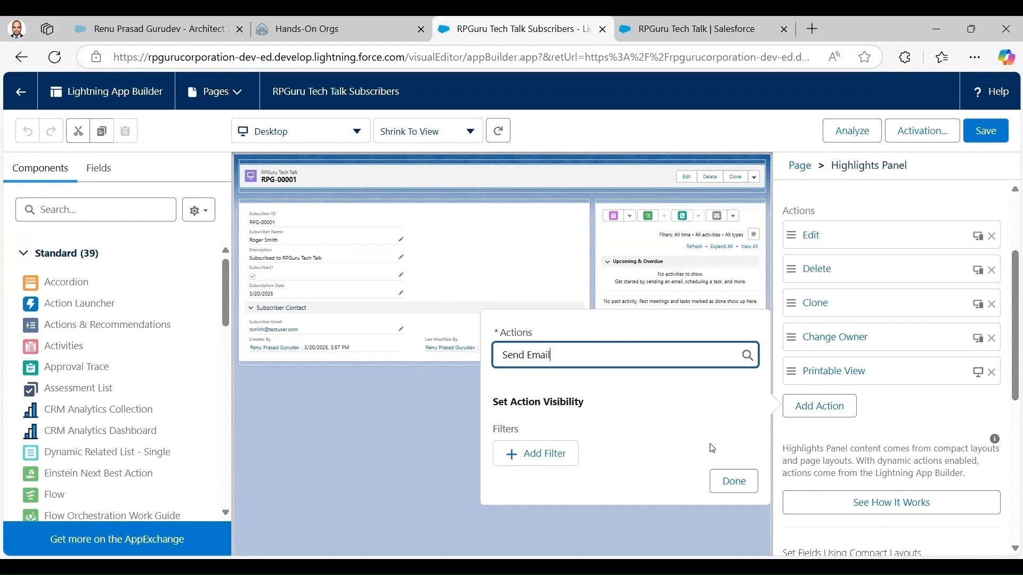
{"action": "left_click", "coordinate": [734, 483]}
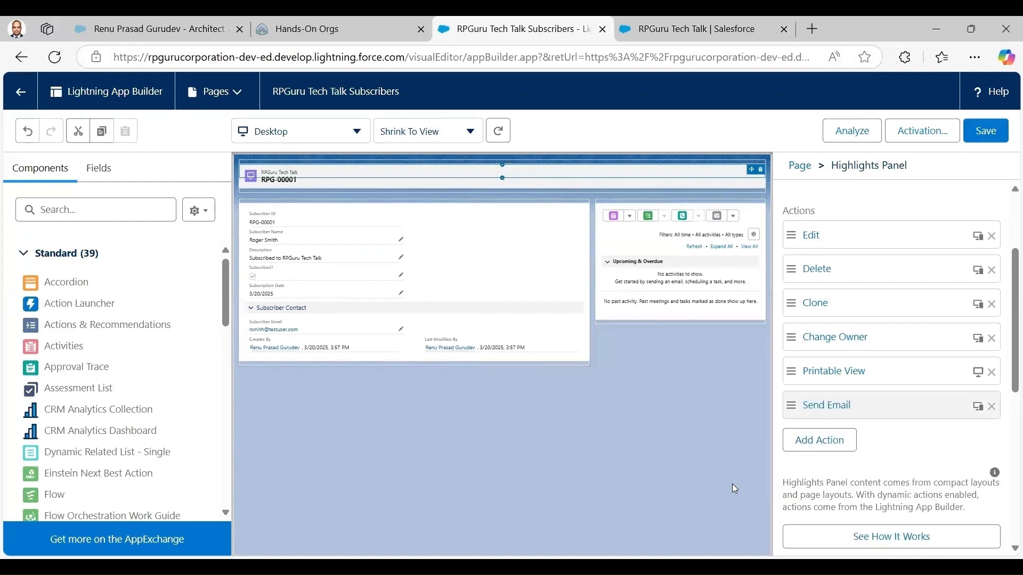
Save the record page and check its org default activation.
{"action": "left_click", "coordinate": [995, 134]}
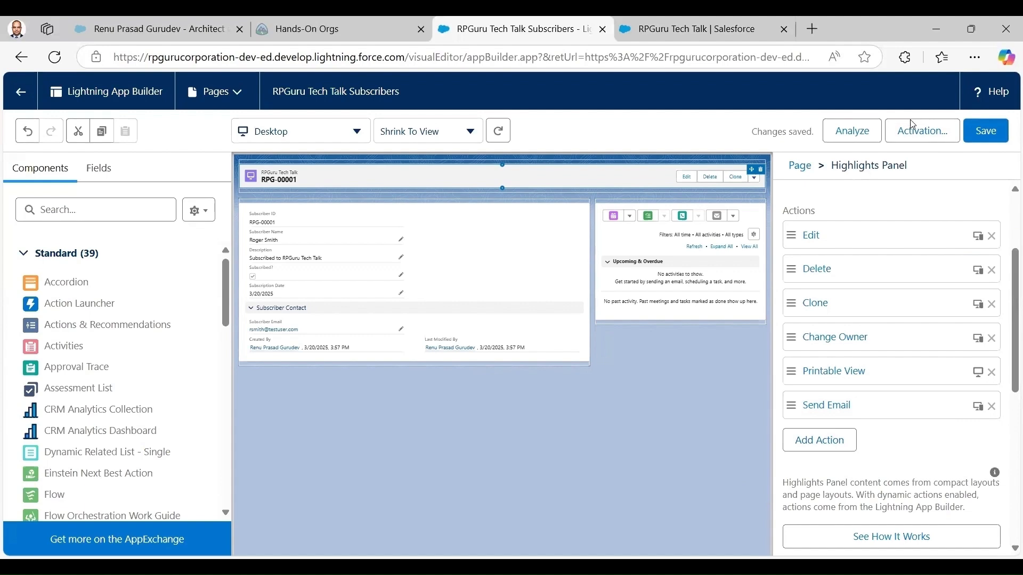
{"action": "left_click", "coordinate": [923, 134]}
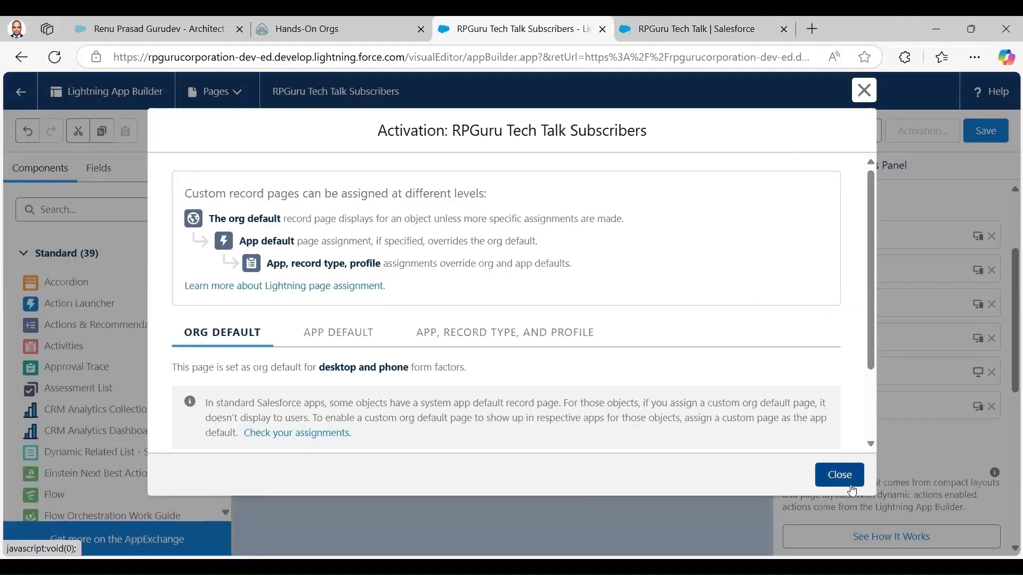
{"action": "left_click", "coordinate": [849, 480]}
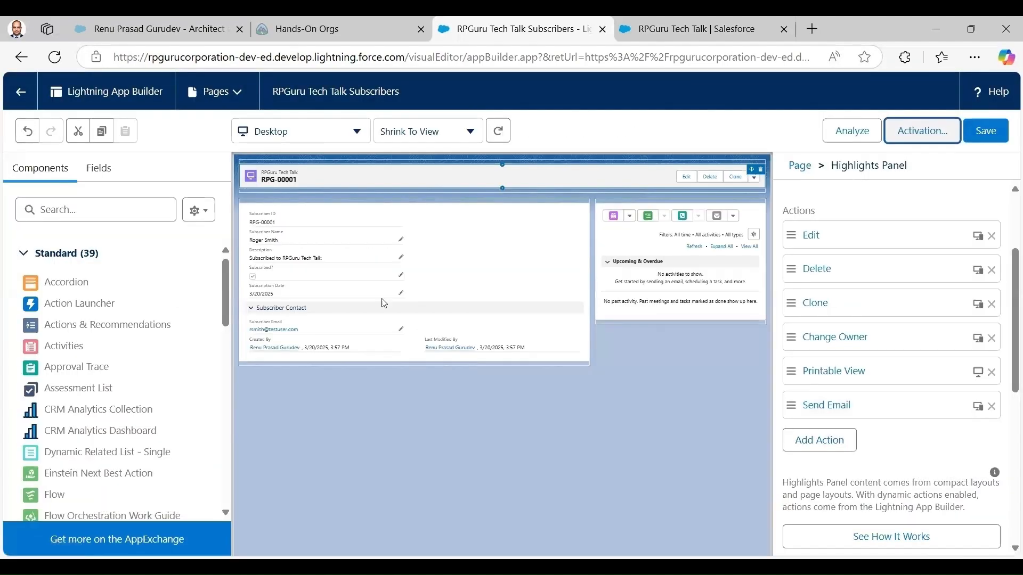
Return to the subscriber record, run its Send Email action to examine the email form, and cancel the email.
{"action": "left_click", "coordinate": [20, 92]}
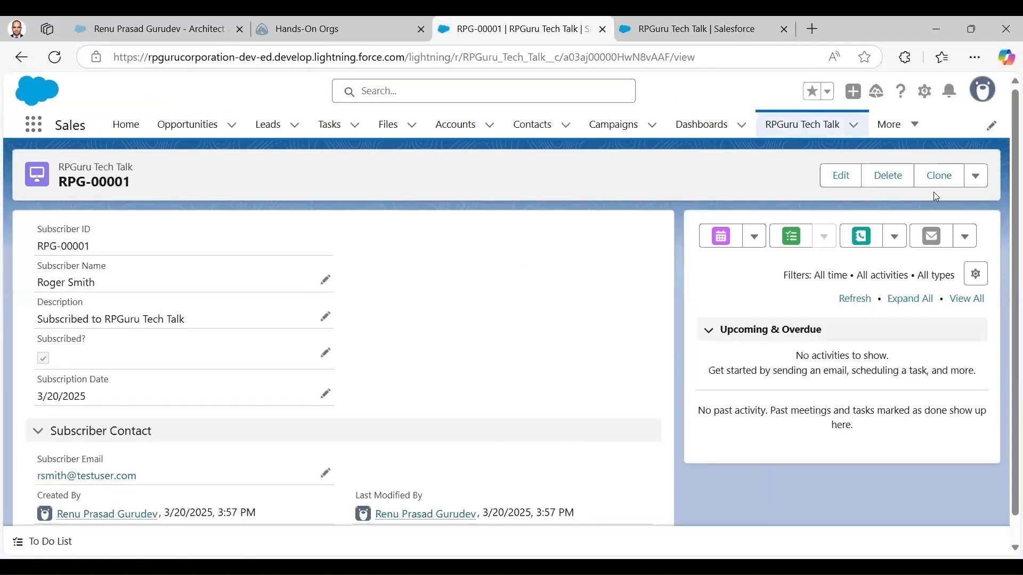
{"action": "left_click", "coordinate": [976, 175]}
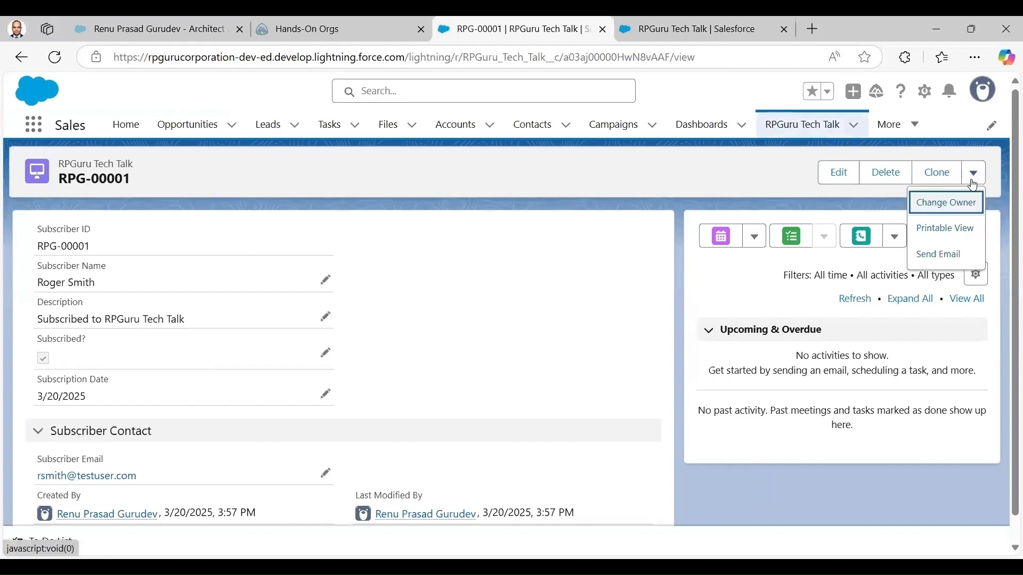
{"action": "left_click", "coordinate": [941, 255]}
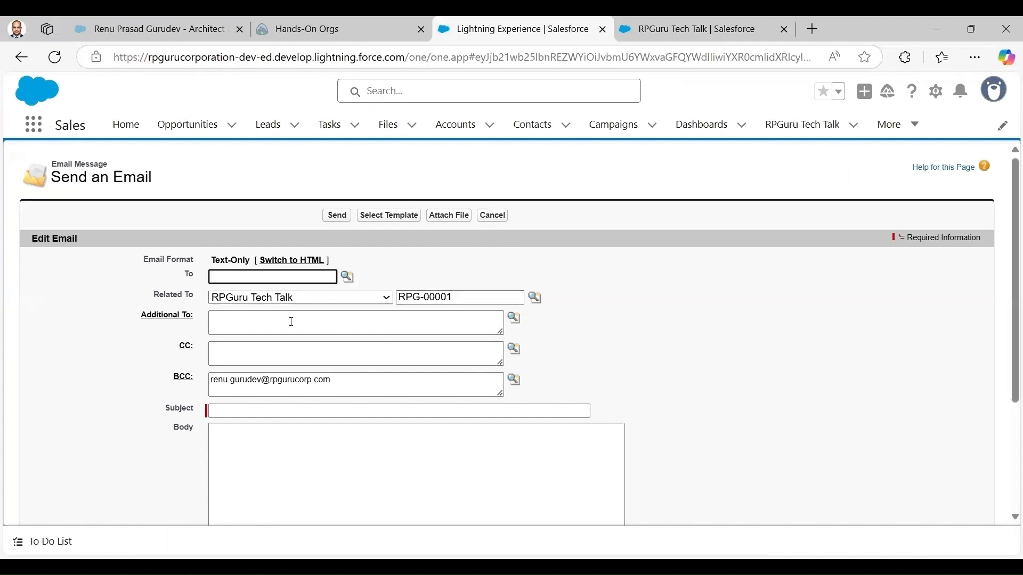
{"action": "left_click_drag", "start_coordinate": [1011, 241], "coordinate": [1011, 373]}
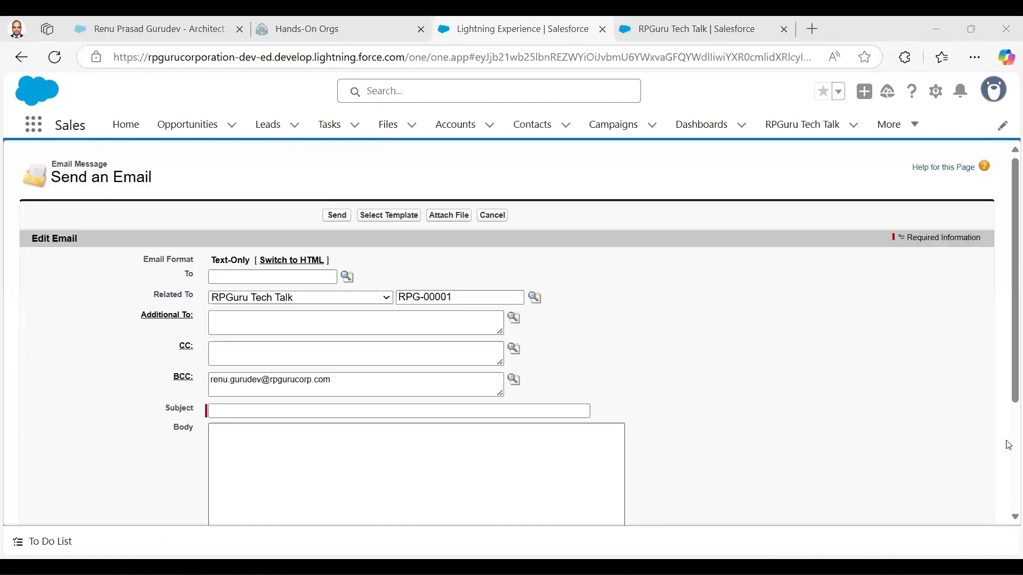
{"action": "scroll", "coordinate": [313, 308], "scroll_direction": "down", "scroll_amount": 3}
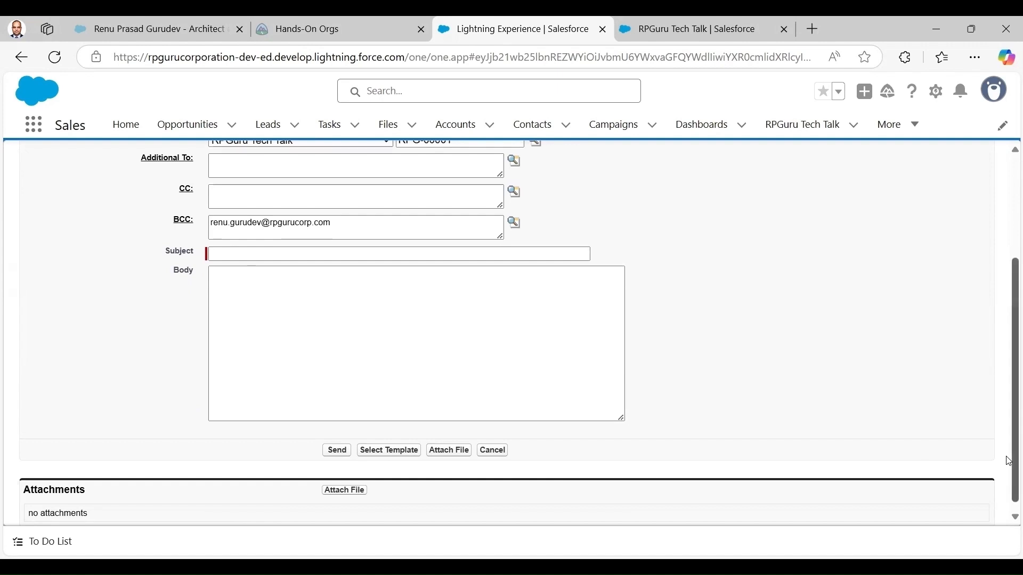
{"action": "scroll", "coordinate": [1010, 462], "scroll_direction": "up", "scroll_amount": 3}
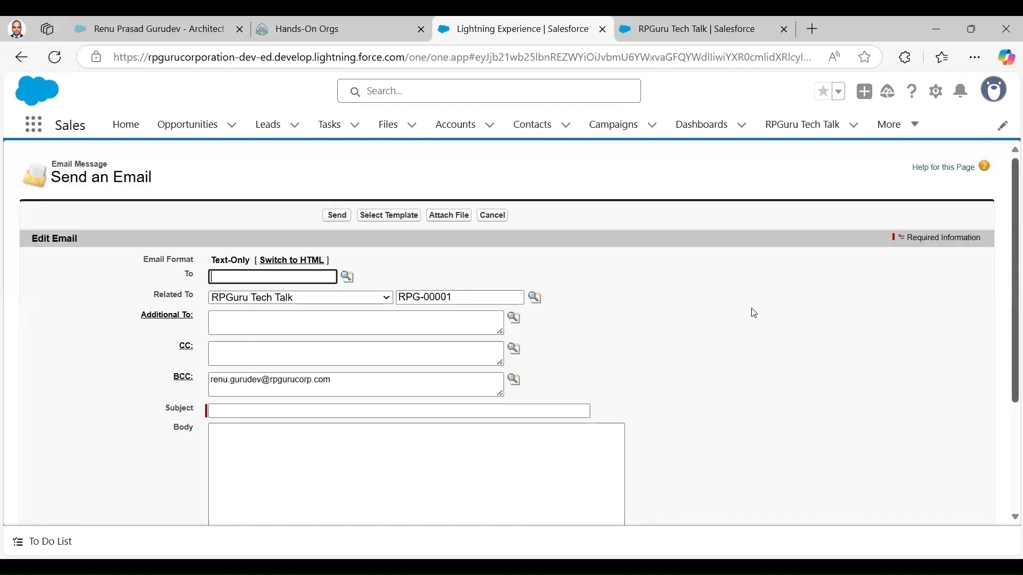
{"action": "left_click", "coordinate": [493, 216]}
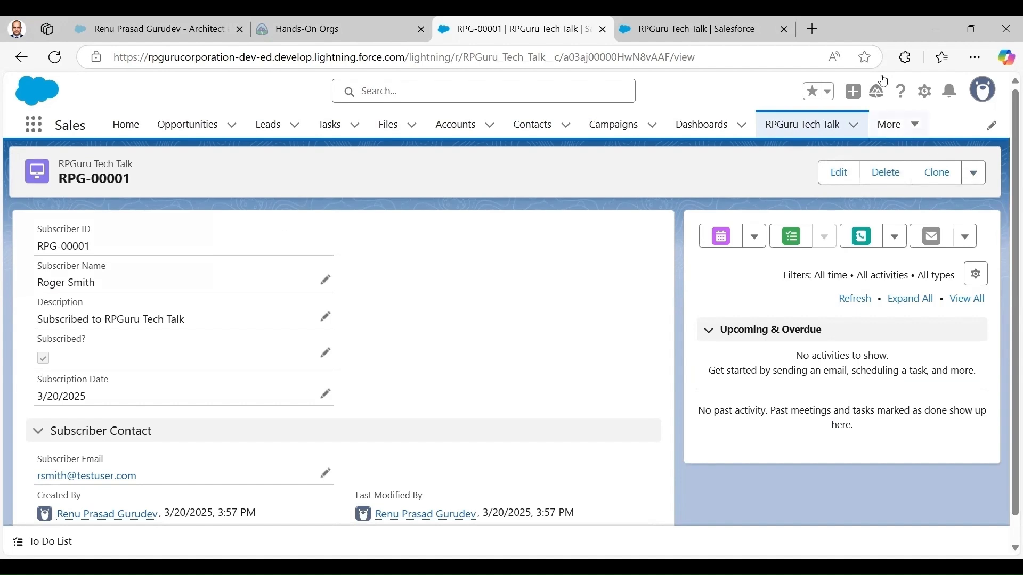
Reopen the record page for editing and examine the Highlights Panel's compact layout settings.
{"action": "left_click", "coordinate": [927, 94]}
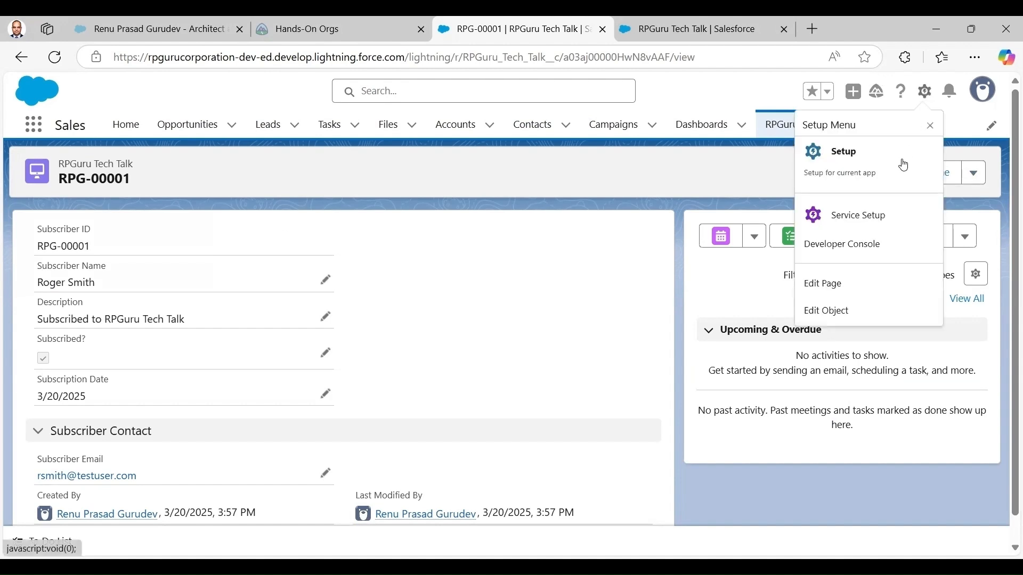
{"action": "left_click", "coordinate": [846, 292]}
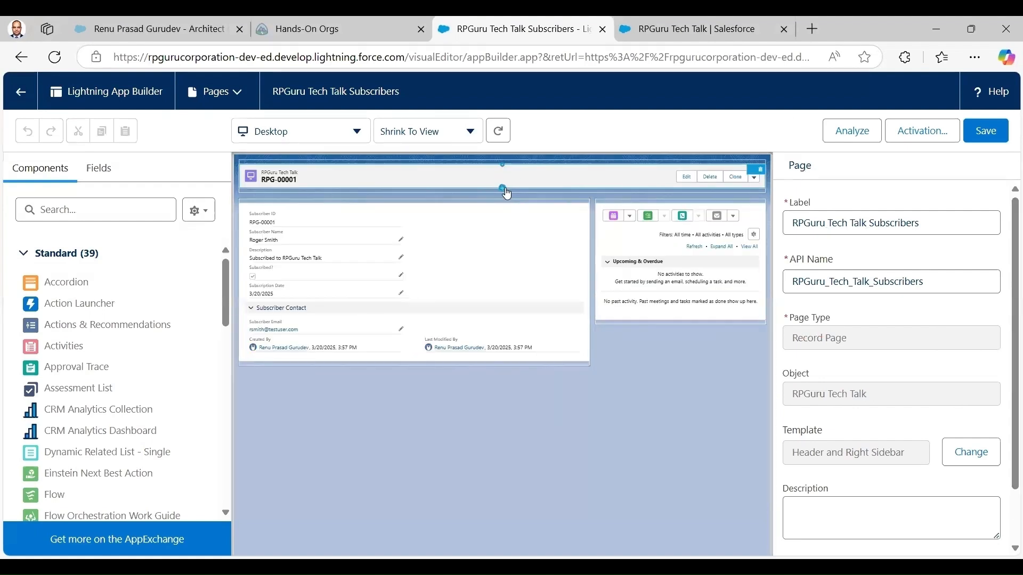
{"action": "left_click", "coordinate": [507, 193]}
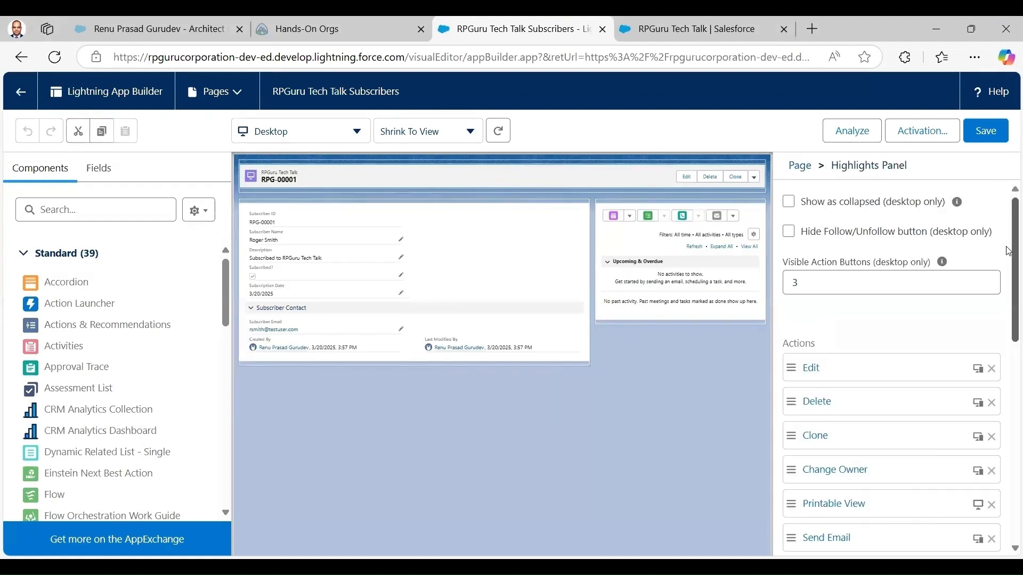
{"action": "left_click_drag", "start_coordinate": [1008, 244], "coordinate": [1009, 397]}
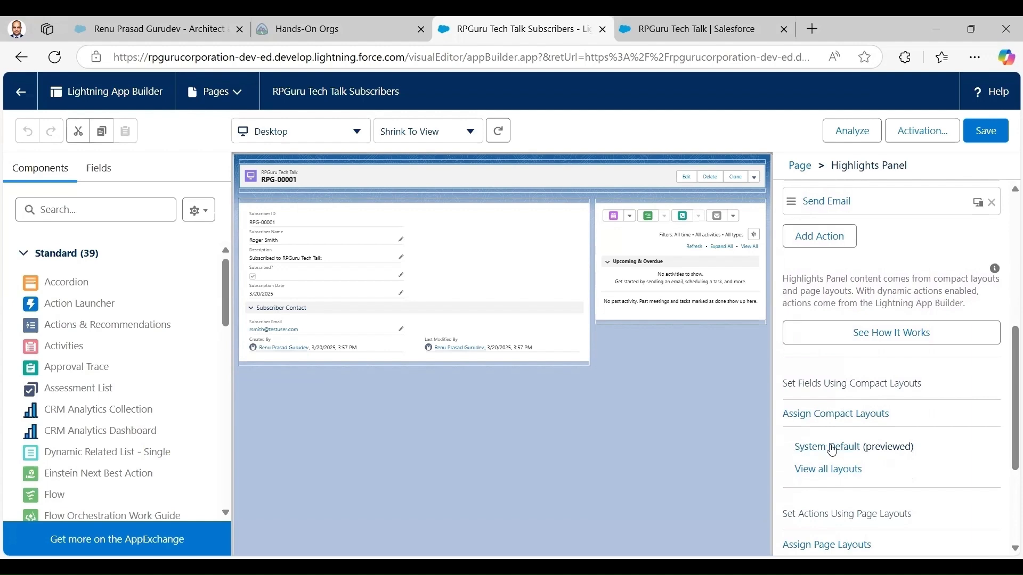
Start a new compact layout for the RPGuru Tech Talk object, labelled RPGuru Tech Talk with the name RPGuru_Tech_Talk.
{"action": "left_click", "coordinate": [687, 33]}
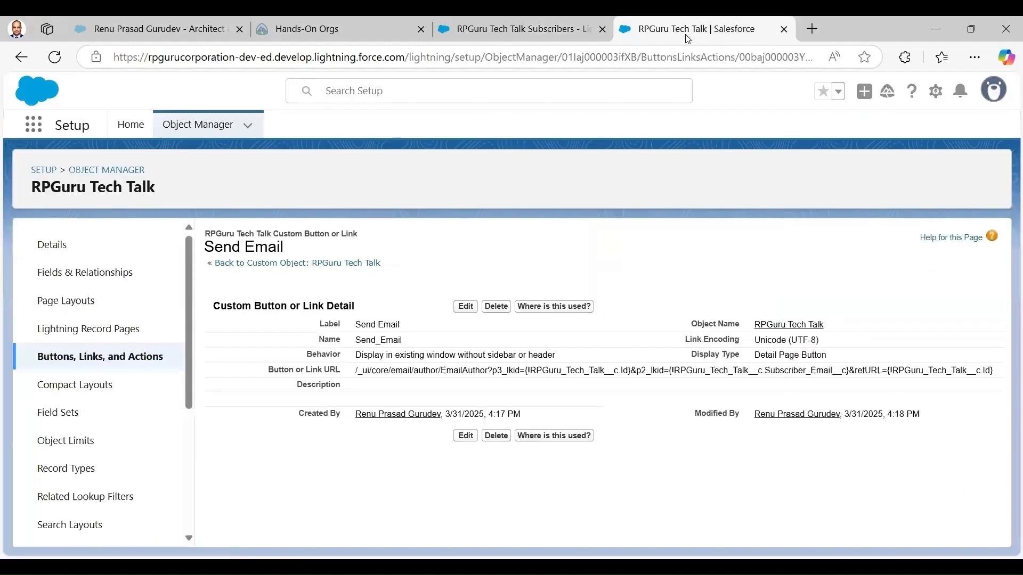
{"action": "left_click", "coordinate": [73, 390]}
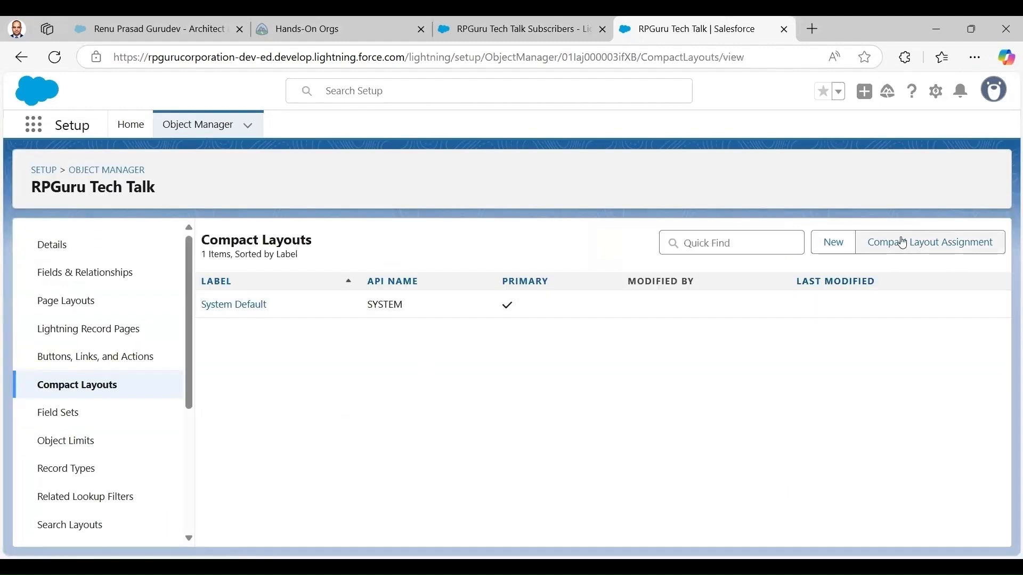
{"action": "left_click", "coordinate": [835, 243]}
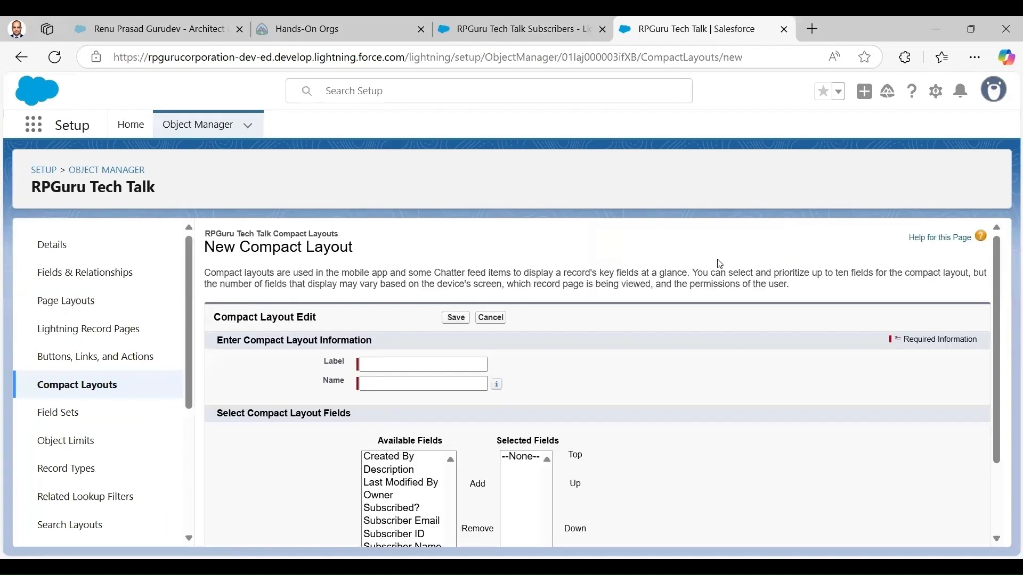
{"action": "left_click", "coordinate": [359, 367]}
{"action": "left_click", "coordinate": [393, 362]}
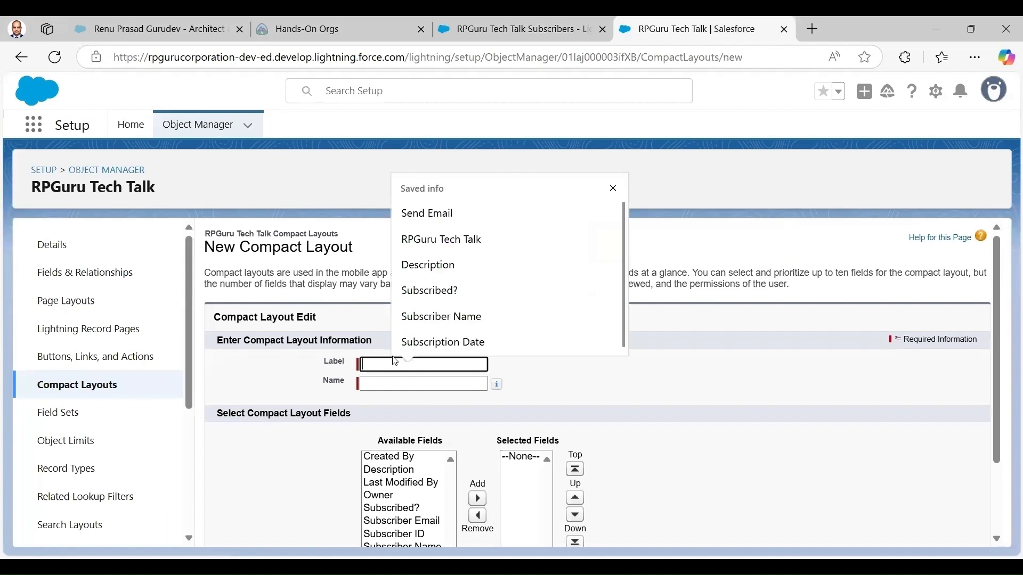
{"action": "type", "text": "RpGuru Tech Talk"}
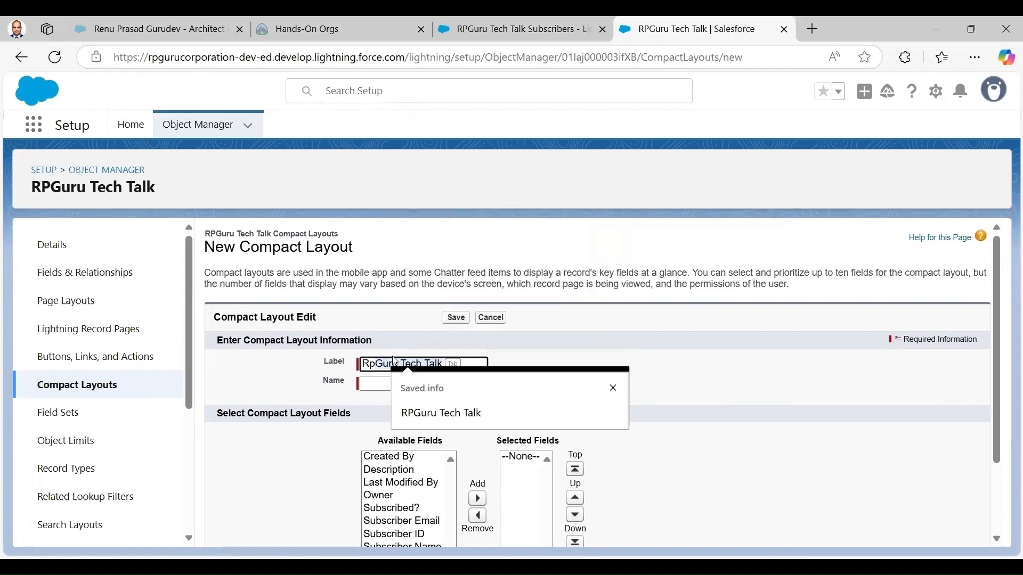
{"action": "key", "text": "Tab"}
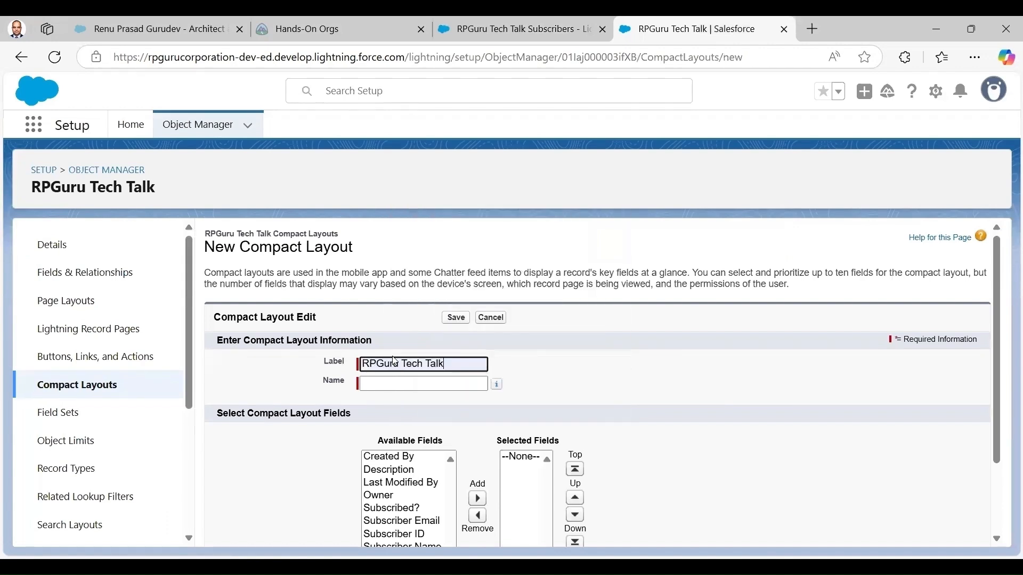
{"action": "left_click", "coordinate": [422, 383]}
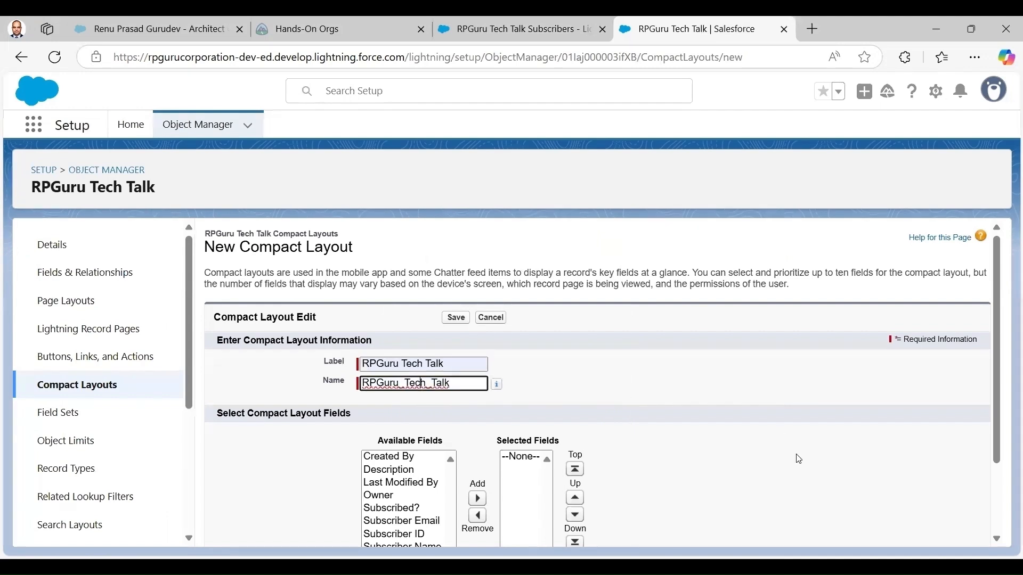
Add the Subscriber Name, Subscriber ID and Description fields to the compact layout.
{"action": "scroll", "coordinate": [993, 292], "scroll_direction": "down", "scroll_amount": 2}
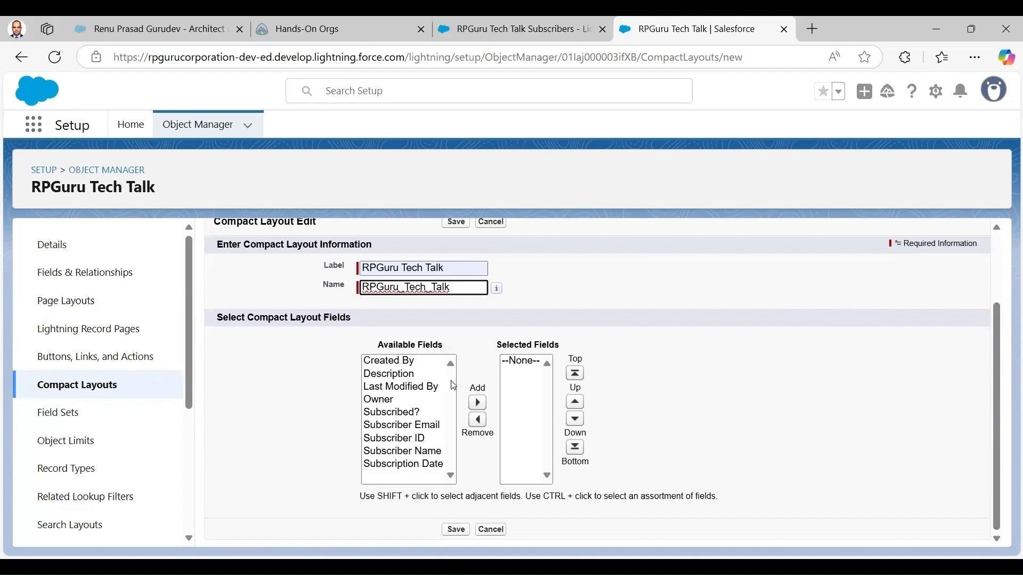
{"action": "left_click", "coordinate": [413, 452]}
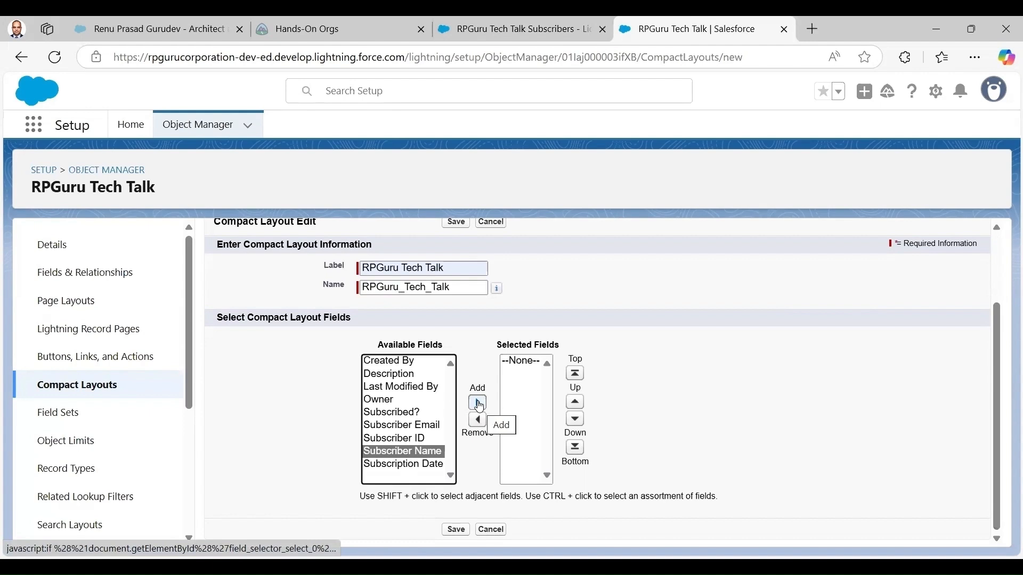
{"action": "left_click", "coordinate": [477, 403]}
{"action": "left_click", "coordinate": [403, 440]}
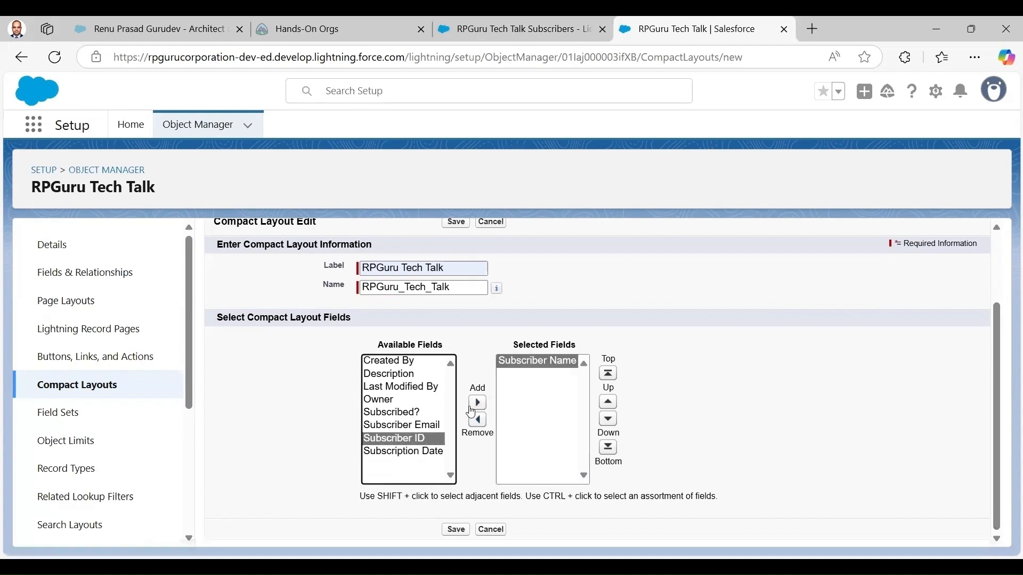
{"action": "left_click", "coordinate": [478, 404]}
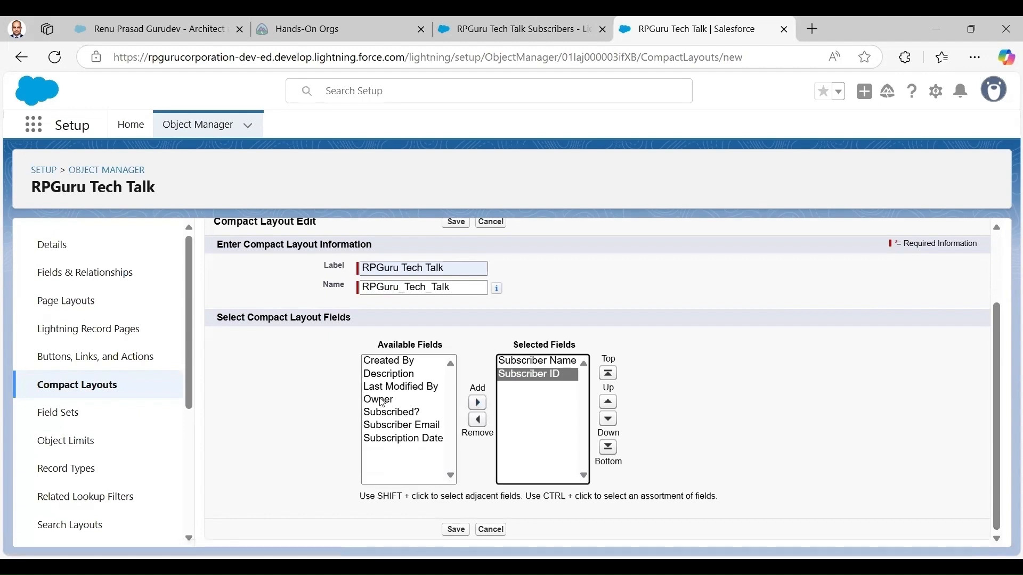
{"action": "left_click", "coordinate": [404, 376]}
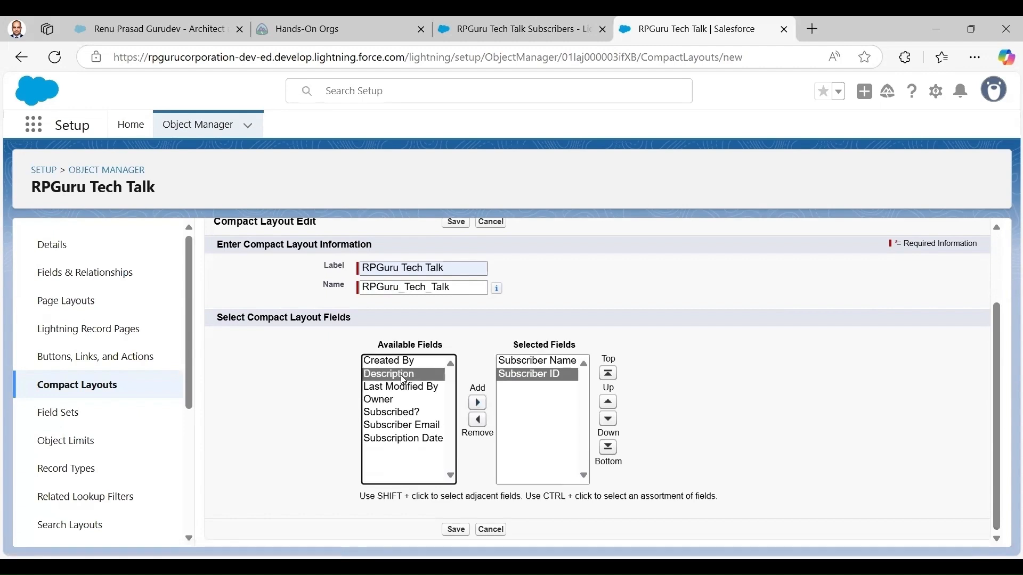
{"action": "left_click", "coordinate": [477, 405]}
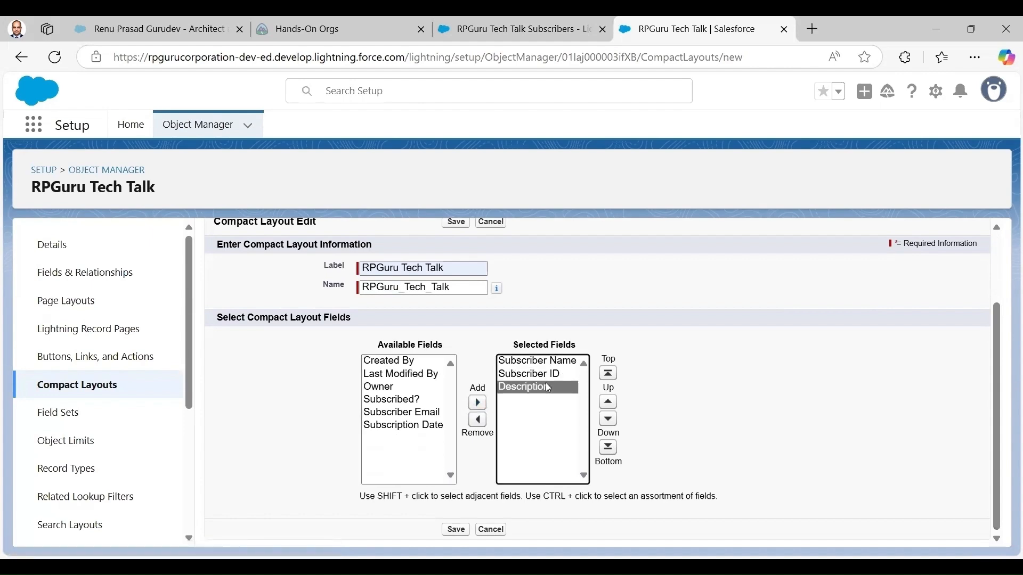
Move Subscriber ID to the first place among the selected fields and save the compact layout.
{"action": "left_click", "coordinate": [548, 376]}
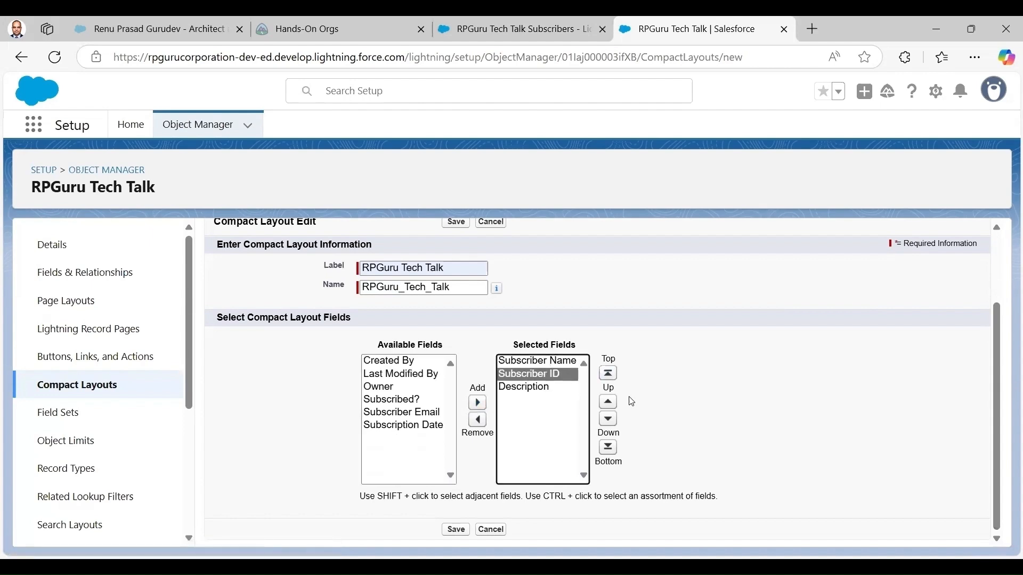
{"action": "left_click", "coordinate": [609, 374]}
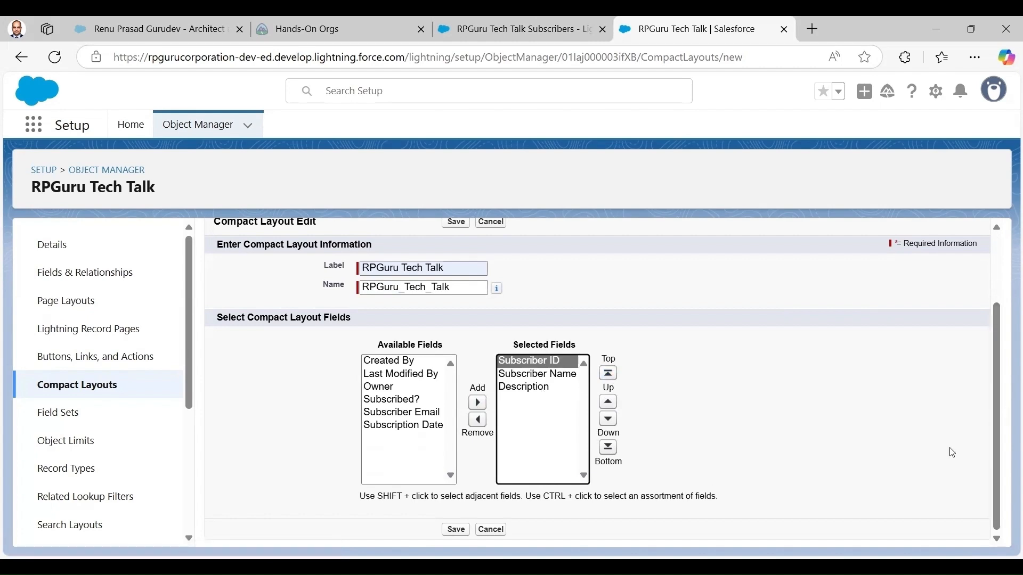
{"action": "left_click", "coordinate": [457, 222]}
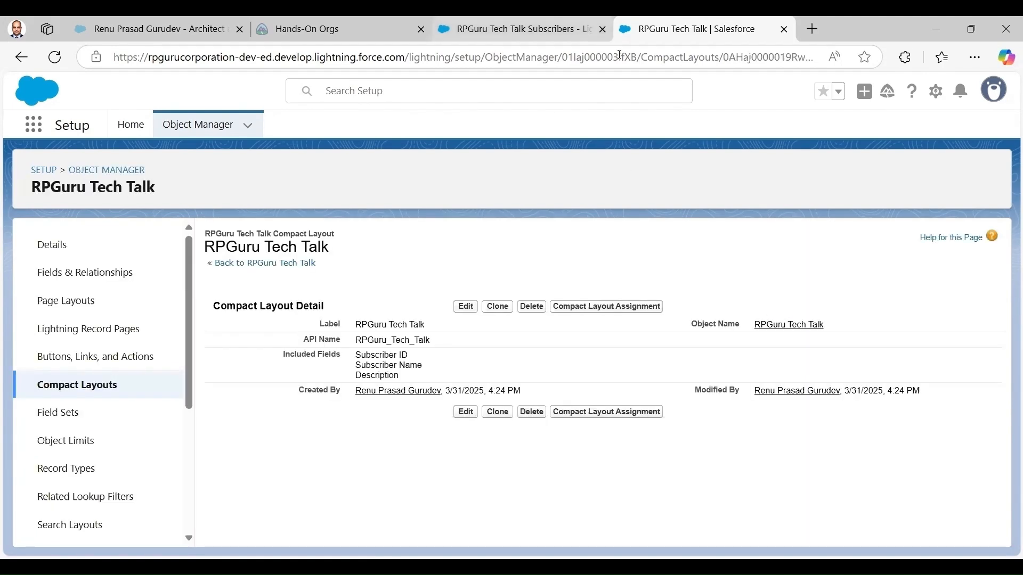
Return to the object's list of compact layouts and open the compact layout assignment.
{"action": "left_click", "coordinate": [90, 391]}
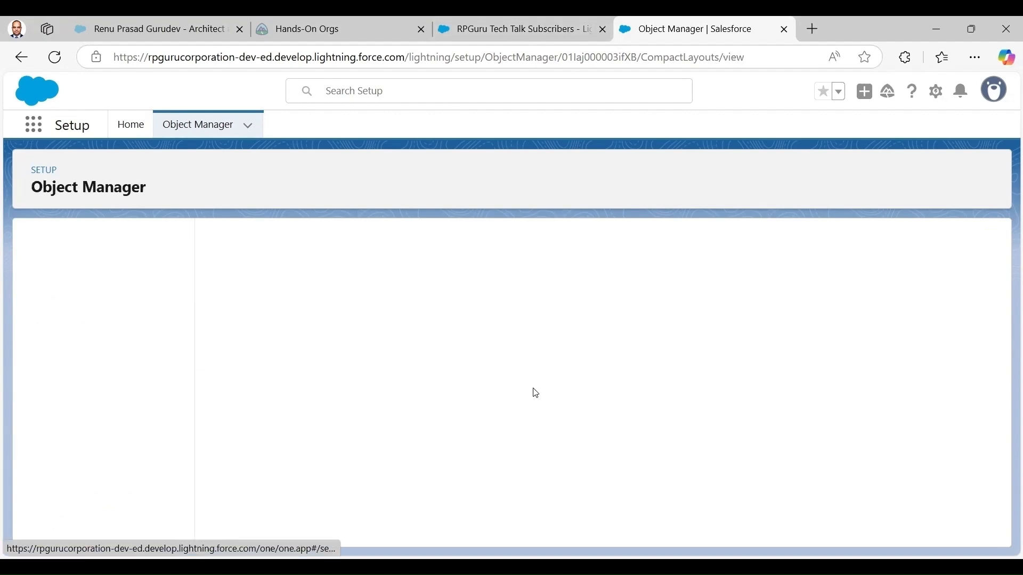
{"action": "left_click", "coordinate": [941, 243]}
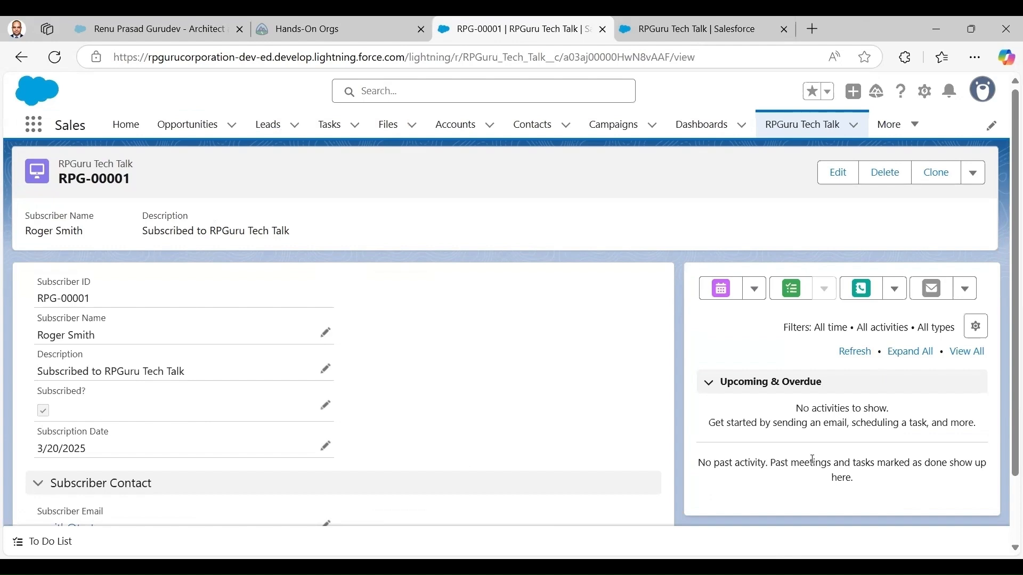
Start a new action for the RPGuru Tech Talk object in Setup, with the action type Update a Record.
{"action": "left_click", "coordinate": [703, 31]}
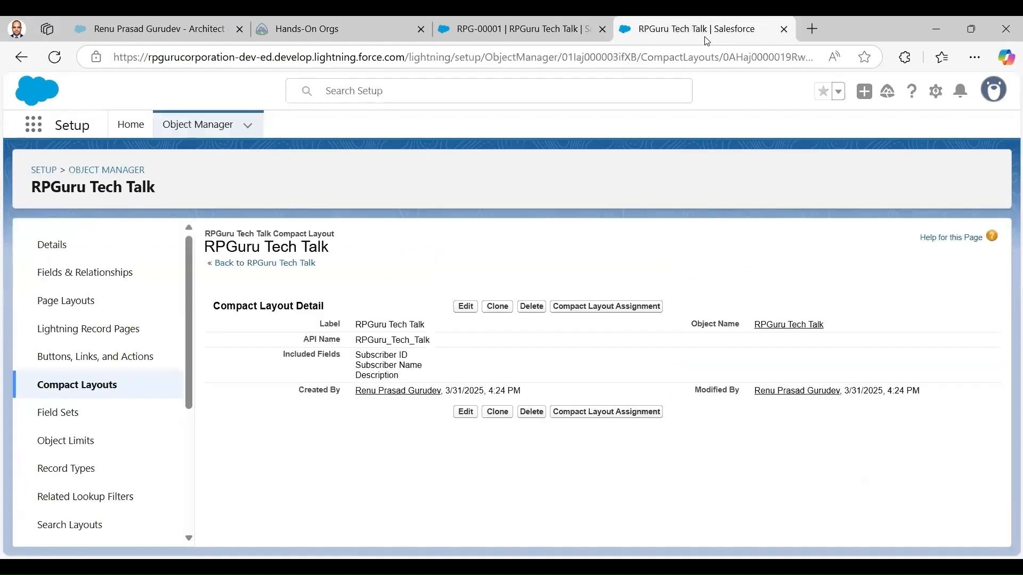
{"action": "left_click", "coordinate": [61, 365]}
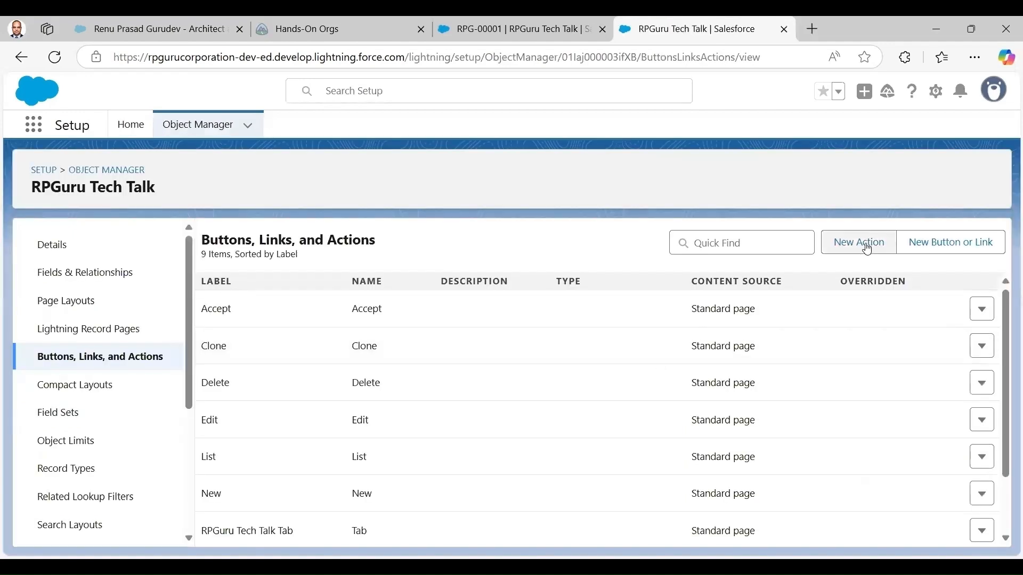
{"action": "left_click", "coordinate": [867, 249]}
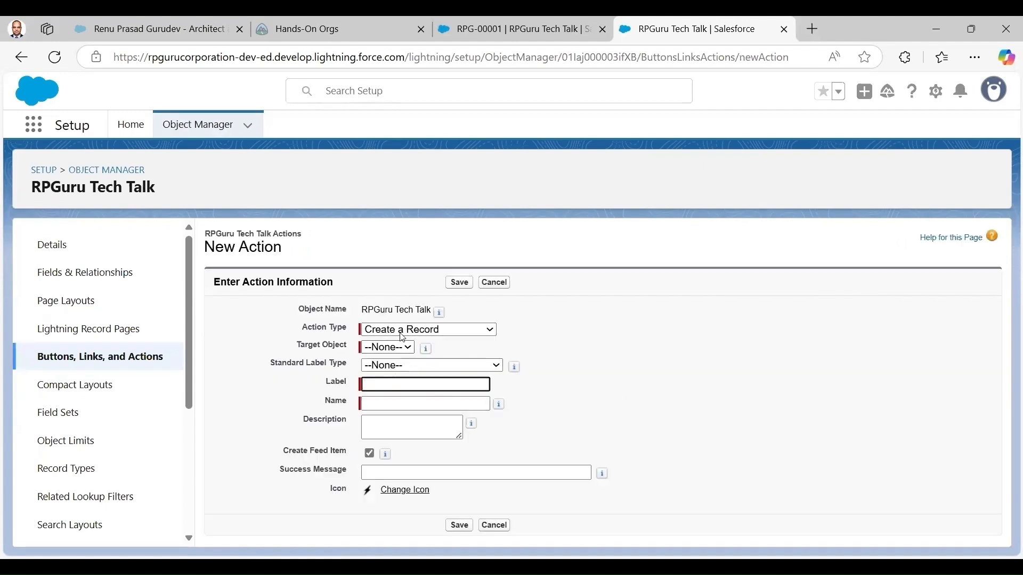
{"action": "left_click", "coordinate": [491, 330]}
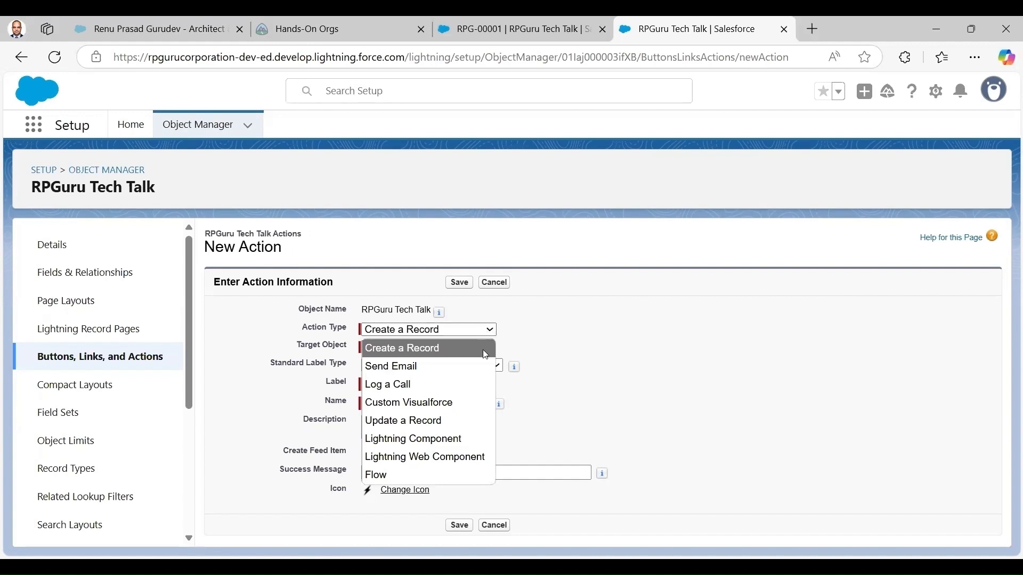
{"action": "left_click", "coordinate": [451, 421]}
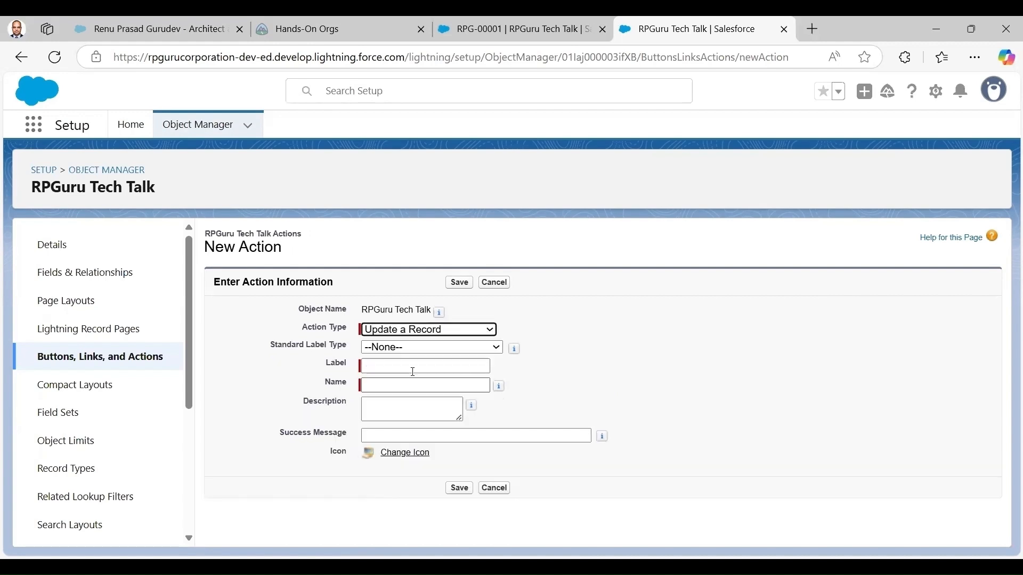
Label the new action Mark as Subscribed with the name Mark_as_Subscribed, leaving the standard label type at None.
{"action": "left_click", "coordinate": [434, 350]}
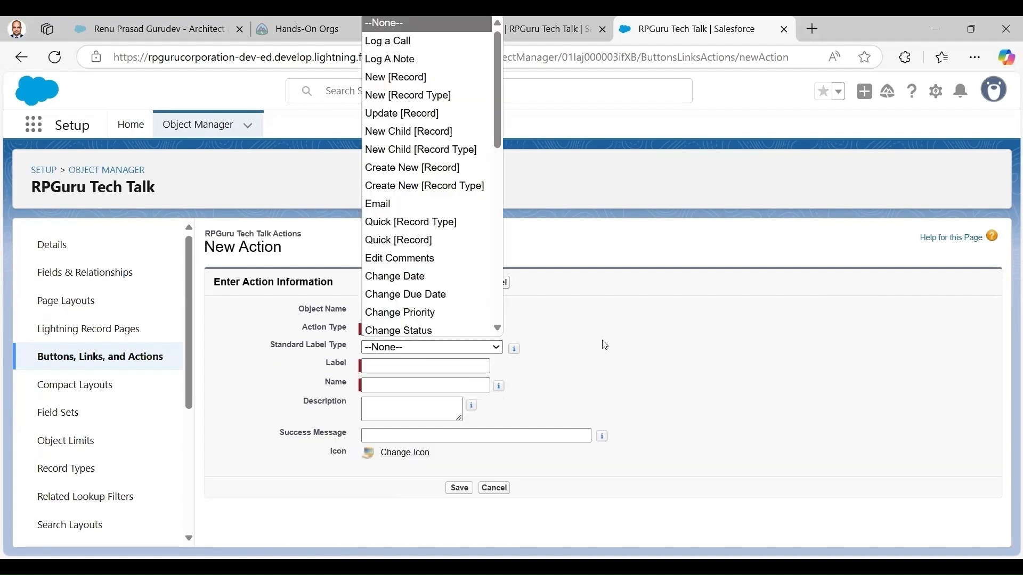
{"action": "left_click", "coordinate": [424, 366]}
{"action": "left_click", "coordinate": [424, 367]}
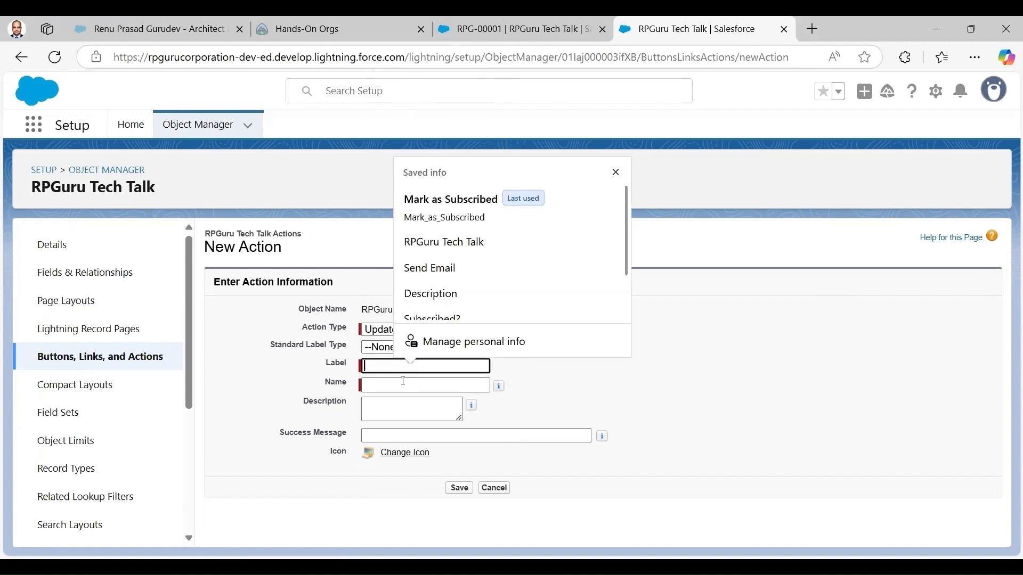
{"action": "type", "text": "Mark as Subscribed"}
{"action": "key", "text": "Tab"}
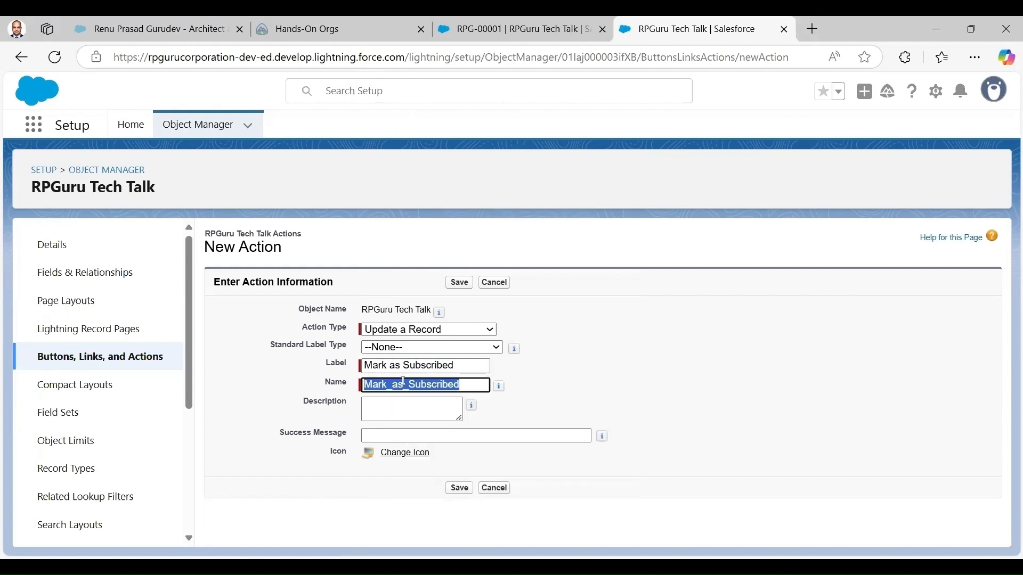
{"action": "left_click", "coordinate": [512, 403]}
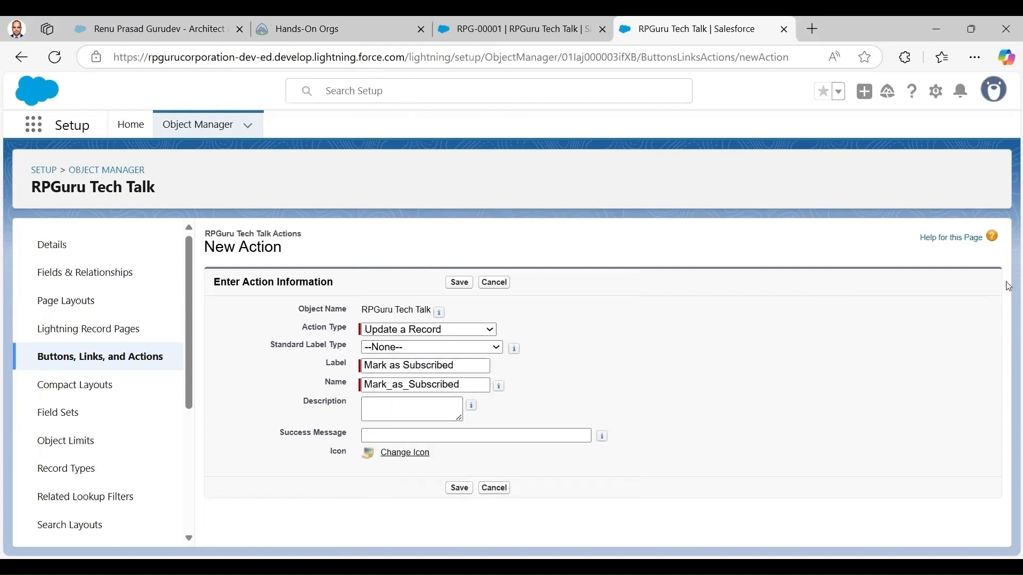
Save the action, place the Subscribed? field on its layout, and save the layout.
{"action": "left_click", "coordinate": [459, 489]}
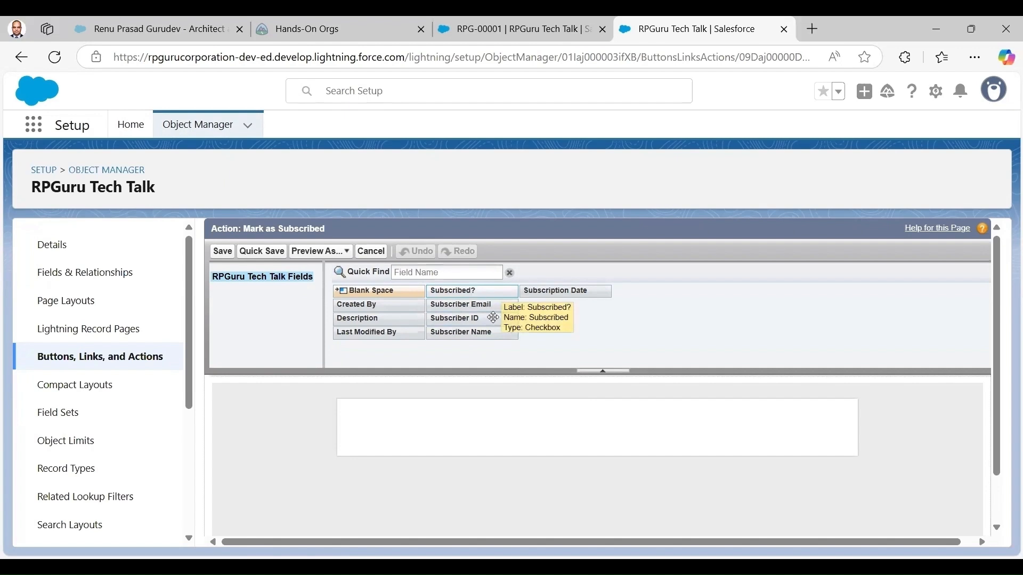
{"action": "left_click_drag", "start_coordinate": [475, 290], "coordinate": [524, 423]}
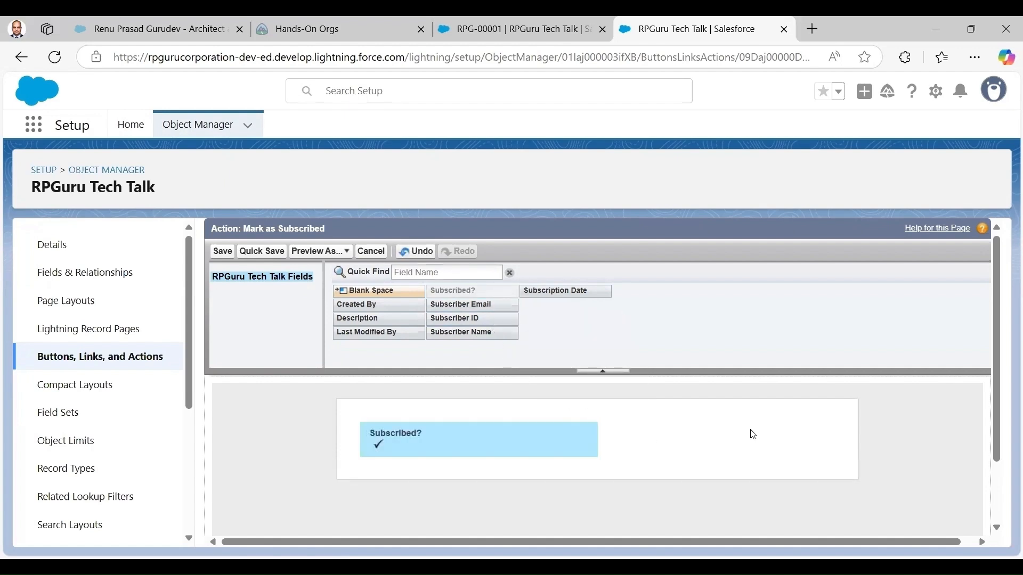
{"action": "left_click", "coordinate": [223, 253]}
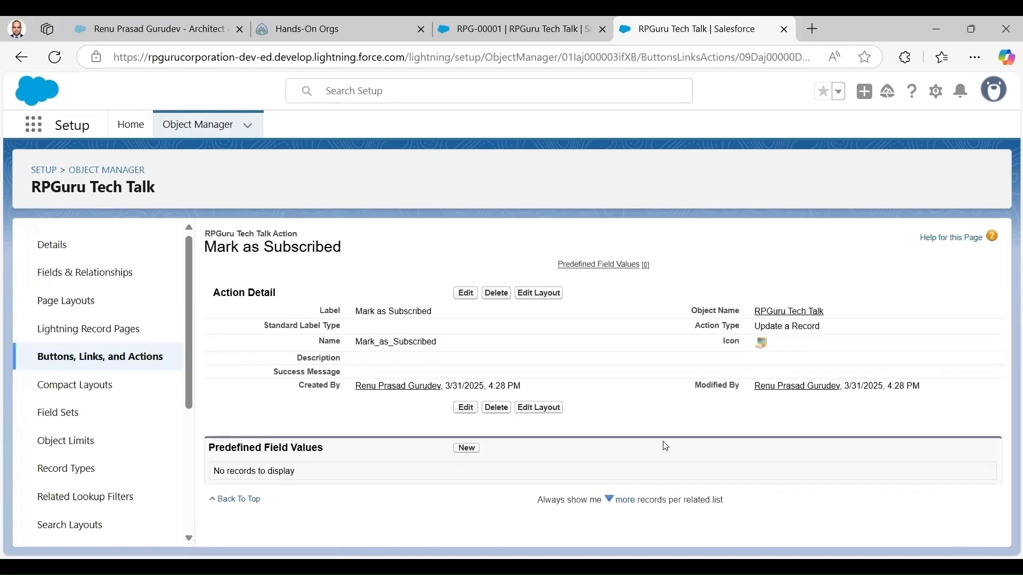
Return to the subscriber record RPG-00001 and open its record page for editing.
{"action": "left_click", "coordinate": [500, 32]}
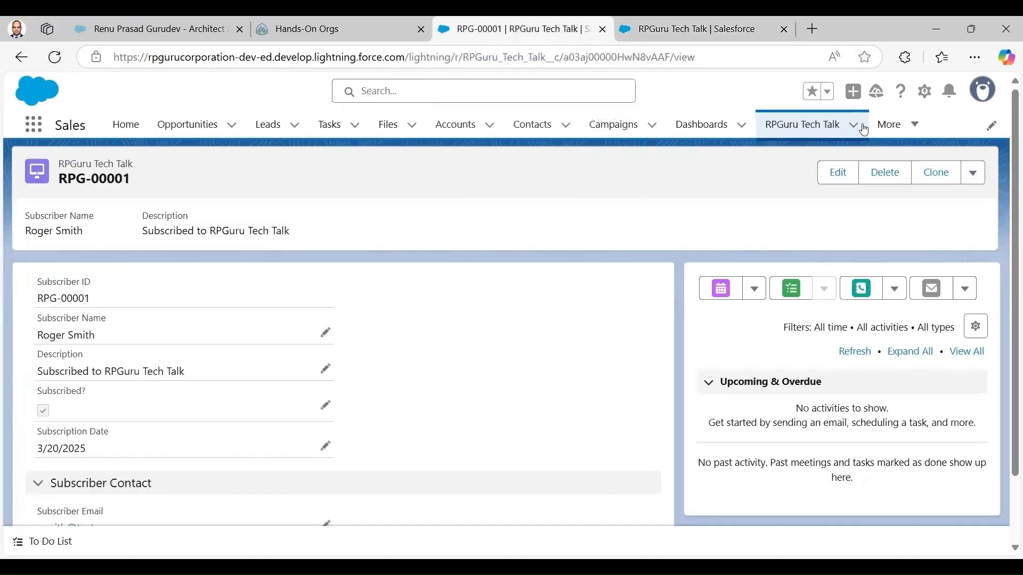
{"action": "left_click", "coordinate": [925, 92]}
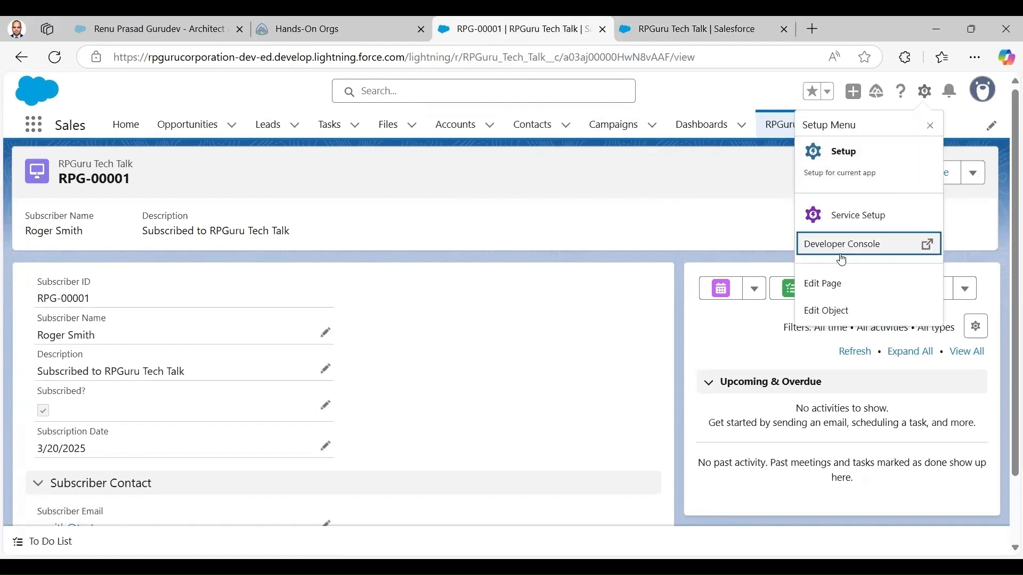
{"action": "left_click", "coordinate": [832, 287]}
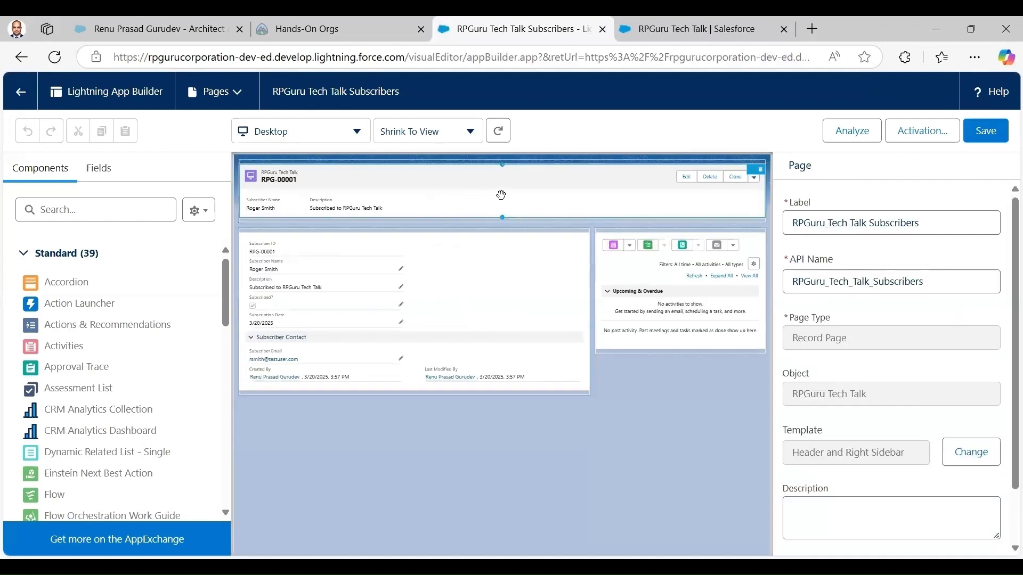
Add the Mark as Subscribed quick action to the Highlights Panel's actions without a visibility filter.
{"action": "left_click", "coordinate": [508, 197]}
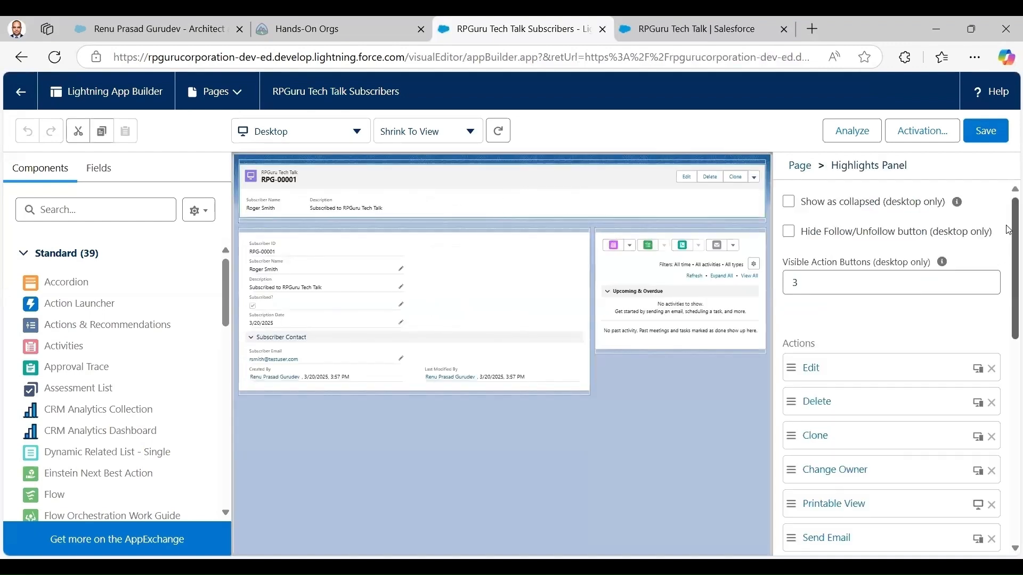
{"action": "scroll", "coordinate": [1008, 288], "scroll_direction": "down", "scroll_amount": 3}
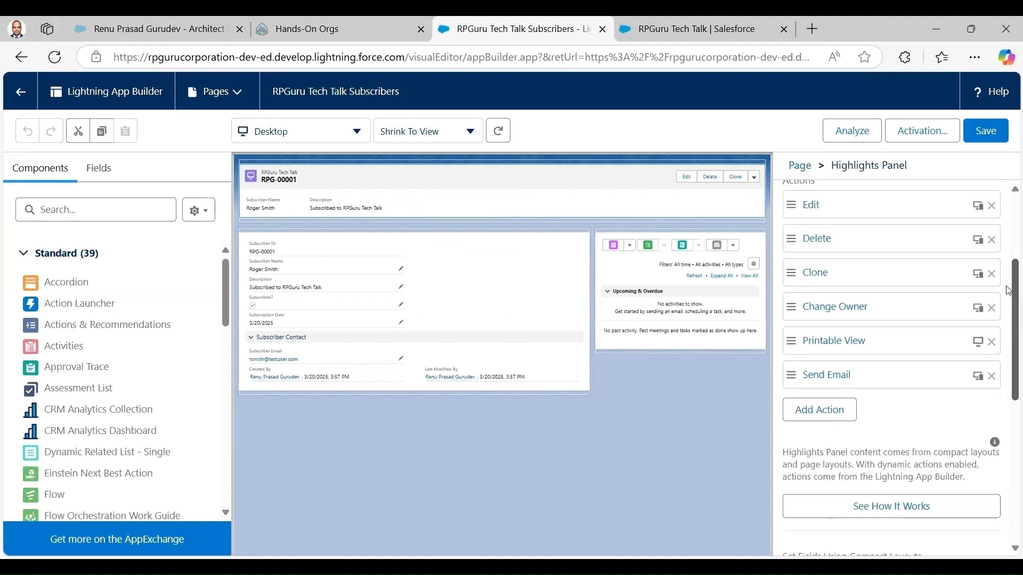
{"action": "left_click", "coordinate": [815, 415]}
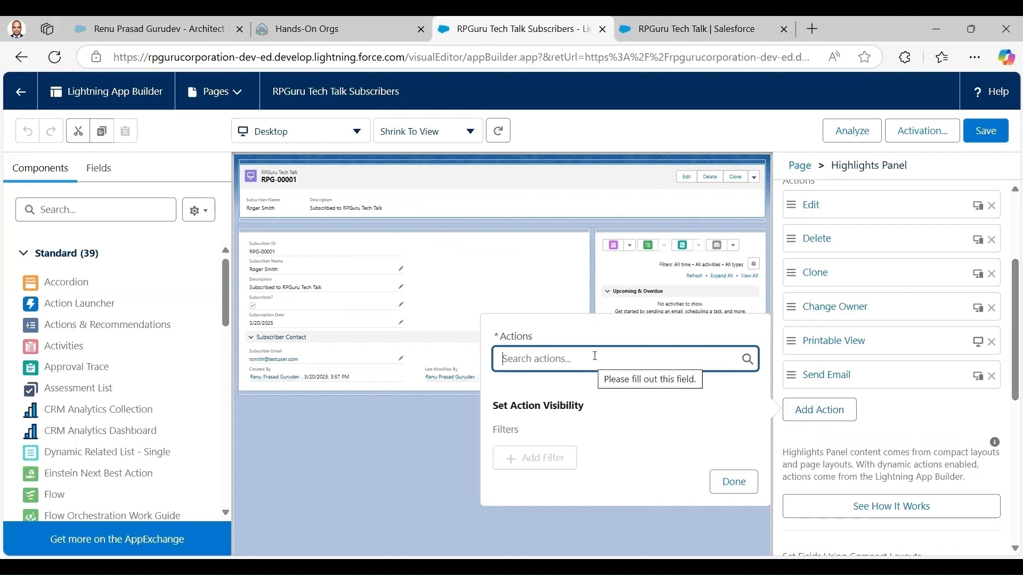
{"action": "left_click", "coordinate": [595, 359]}
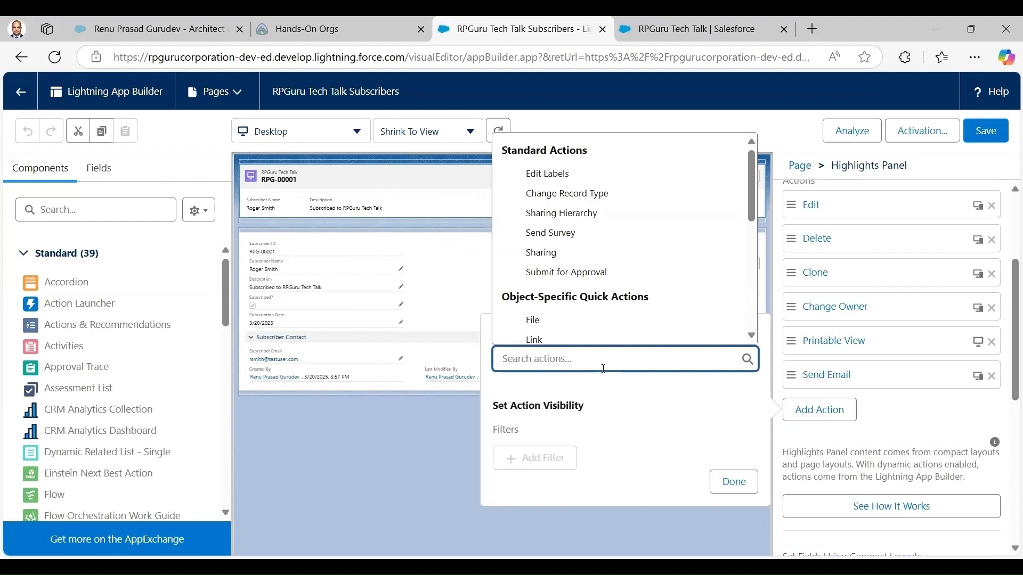
{"action": "type", "text": "mar"}
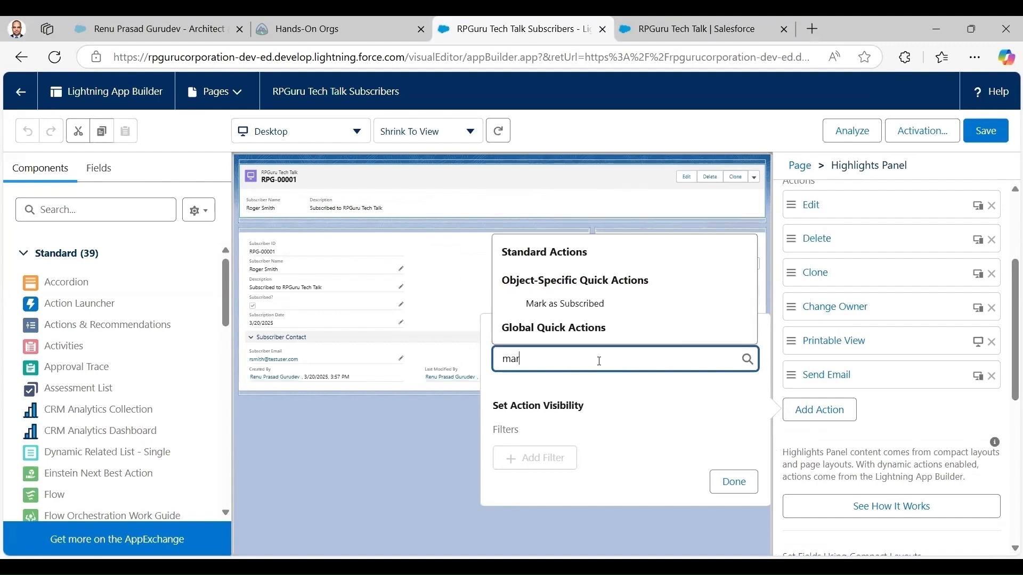
{"action": "left_click", "coordinate": [594, 302]}
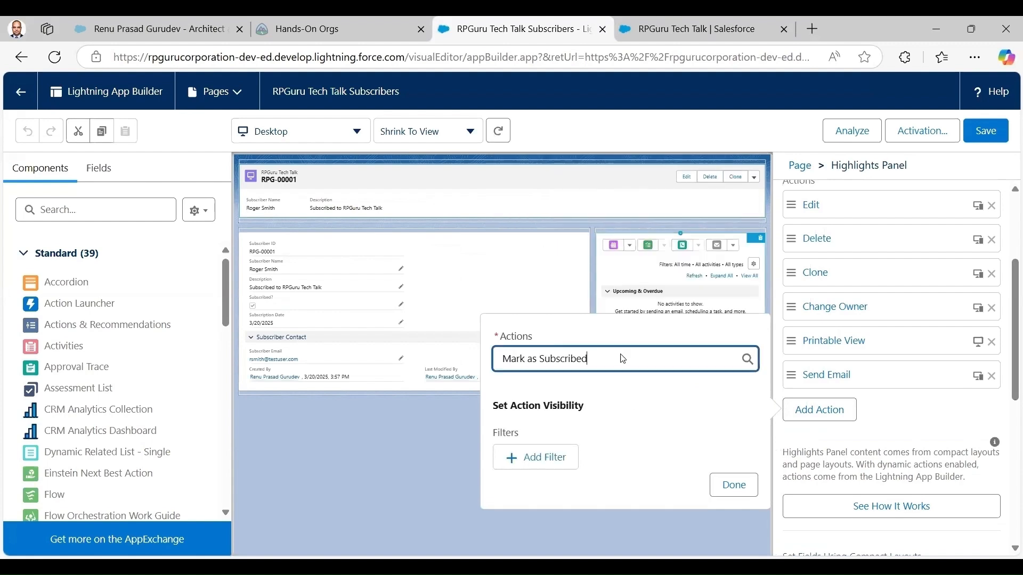
{"action": "left_click", "coordinate": [736, 484]}
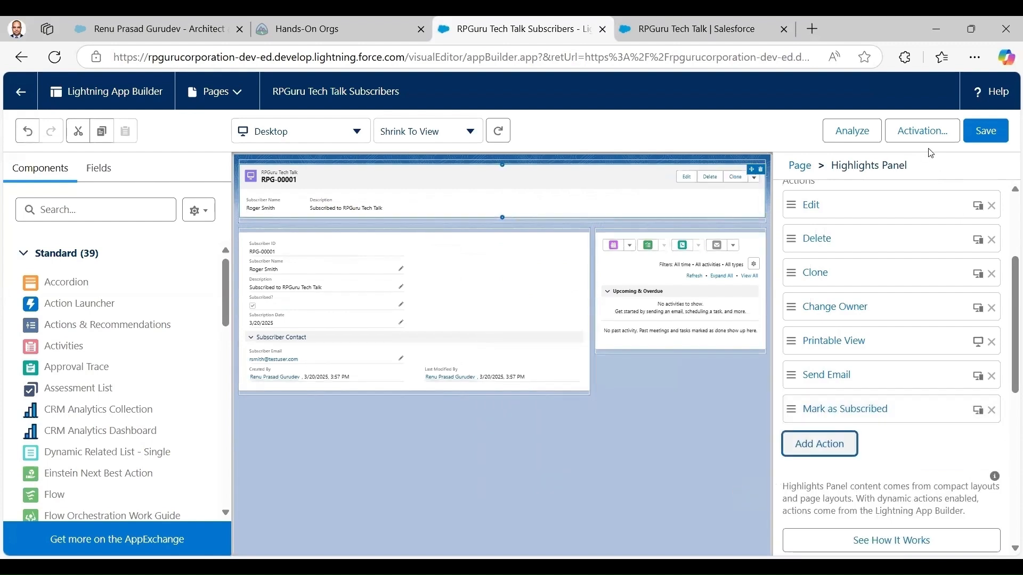
Save the RPGuru Tech Talk Subscribers record page and open its activation settings.
{"action": "left_click", "coordinate": [990, 132]}
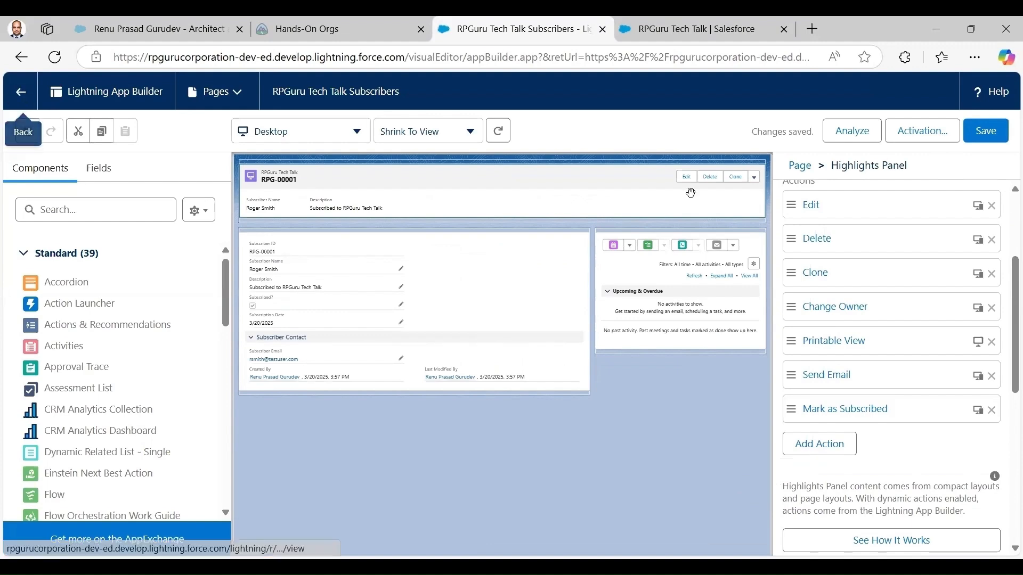
{"action": "left_click", "coordinate": [433, 378]}
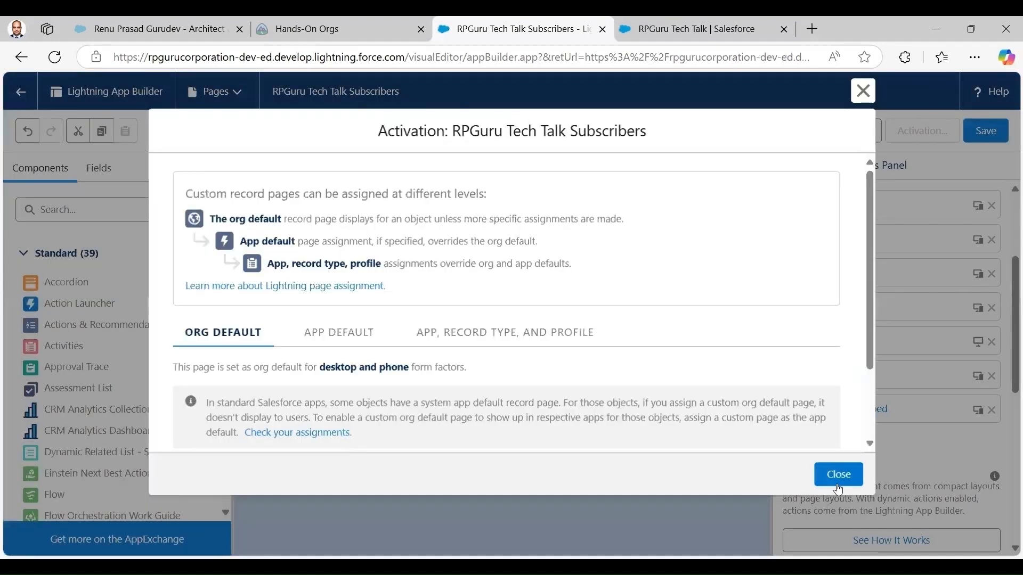
Close the activation settings, return to subscriber record RPG-00001, and reopen its record page for editing.
{"action": "left_click", "coordinate": [840, 477]}
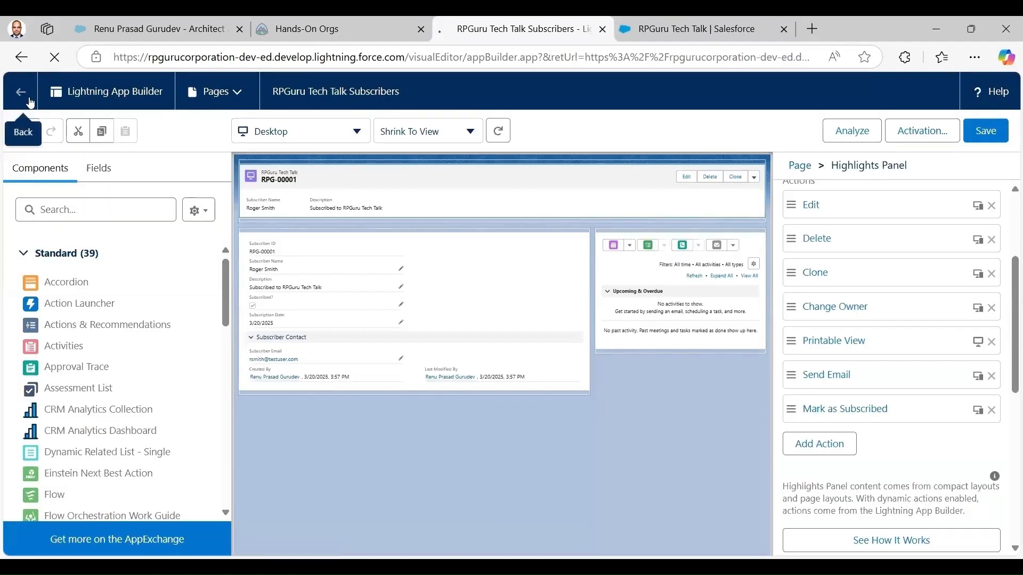
{"action": "left_click", "coordinate": [22, 94]}
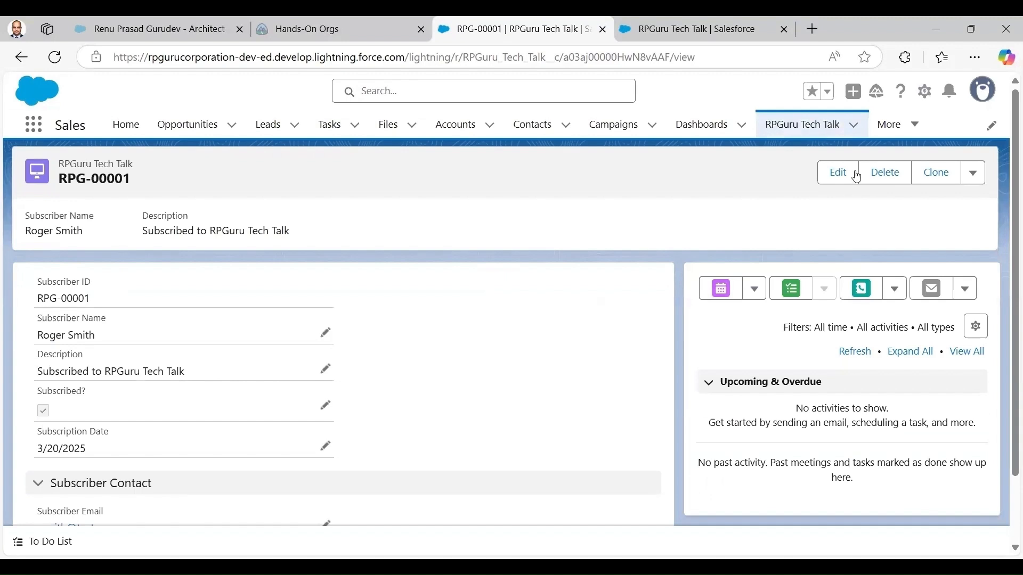
{"action": "left_click", "coordinate": [925, 91]}
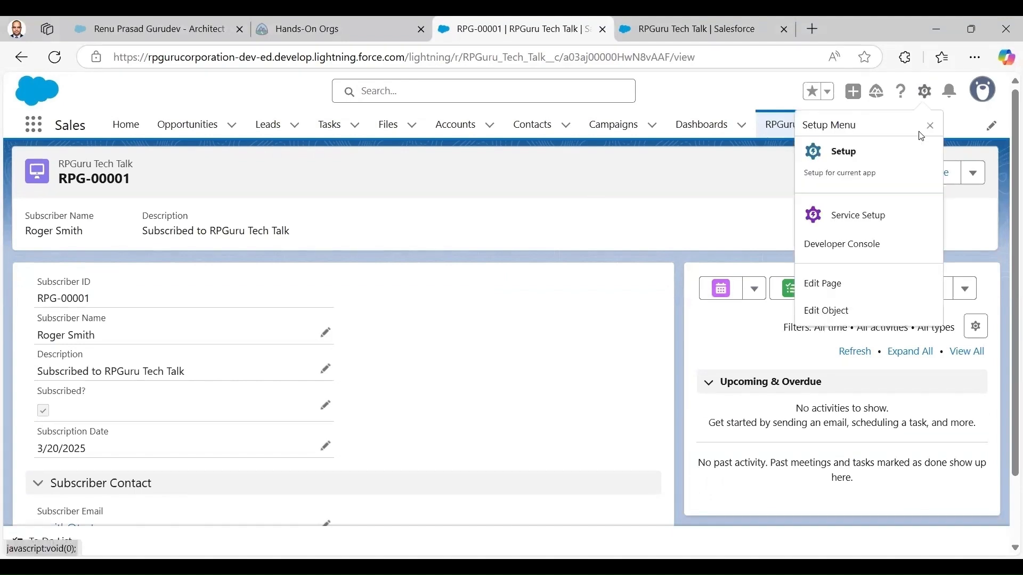
{"action": "left_click", "coordinate": [851, 286]}
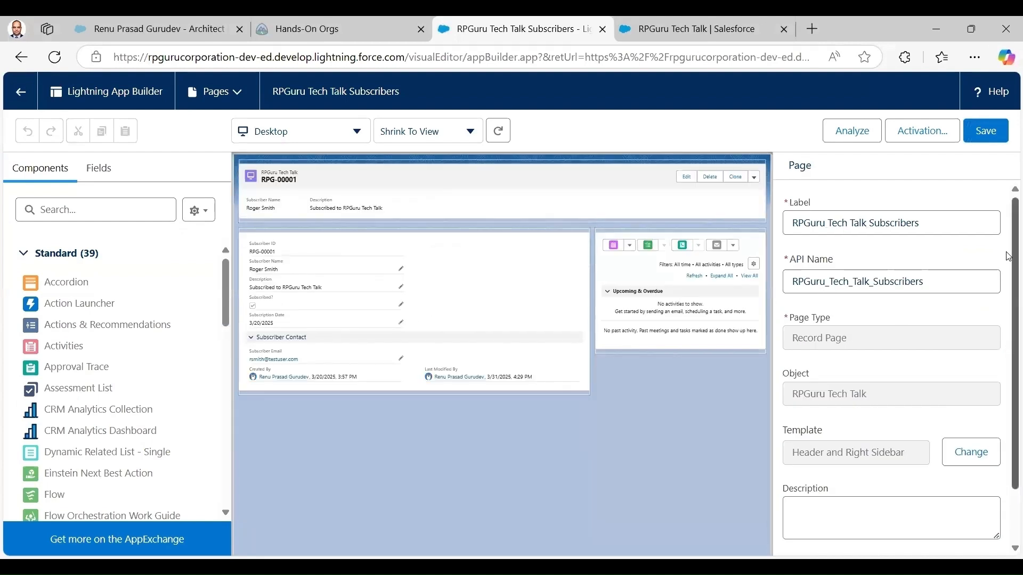
Start a record-field visibility filter on the Highlights Panel's Send Email action using the Subscriber Email field.
{"action": "left_click", "coordinate": [659, 194]}
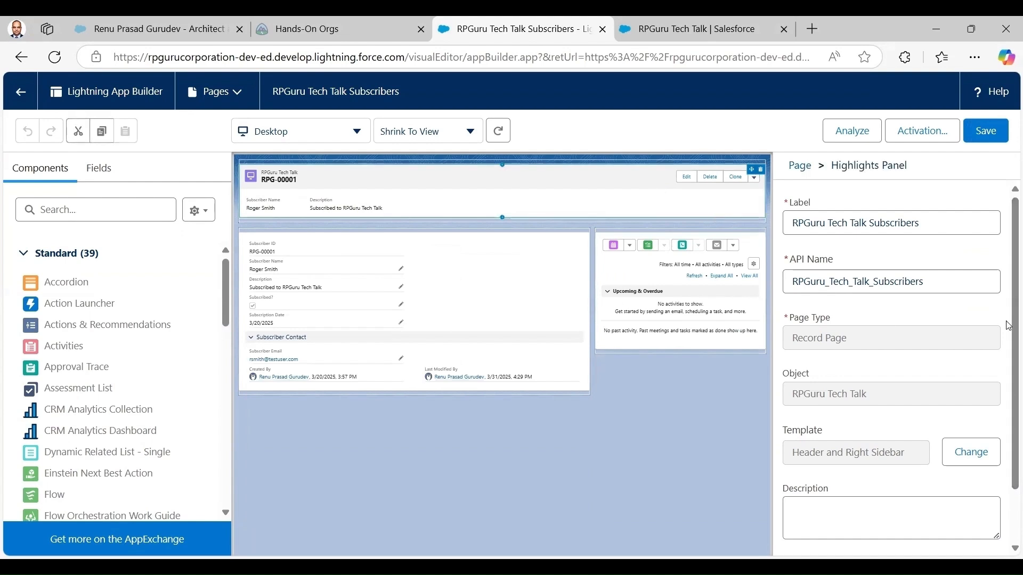
{"action": "scroll", "coordinate": [1009, 300], "scroll_direction": "down", "scroll_amount": 2}
{"action": "scroll", "coordinate": [1009, 300], "scroll_direction": "down", "scroll_amount": 3}
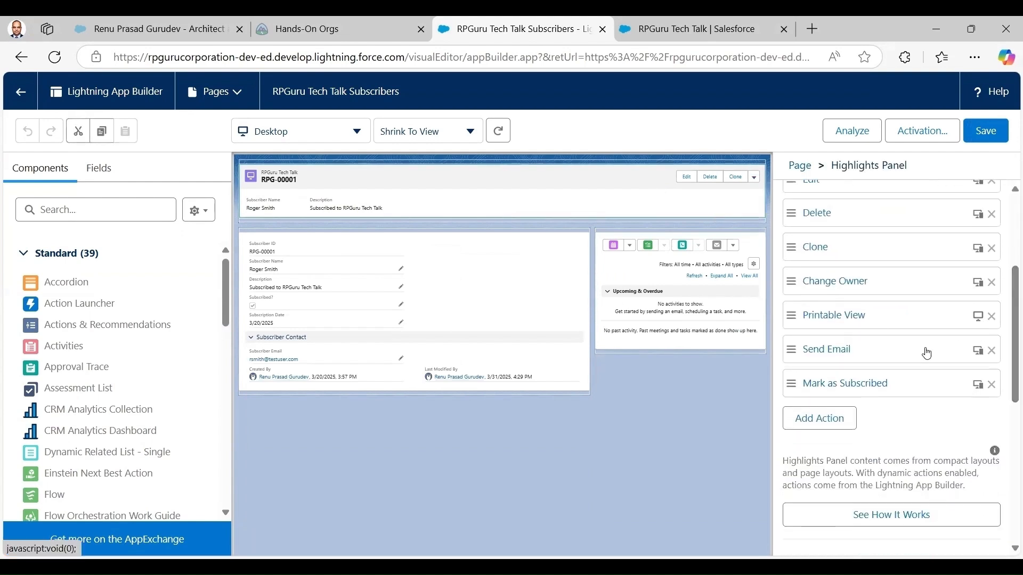
{"action": "left_click", "coordinate": [927, 354]}
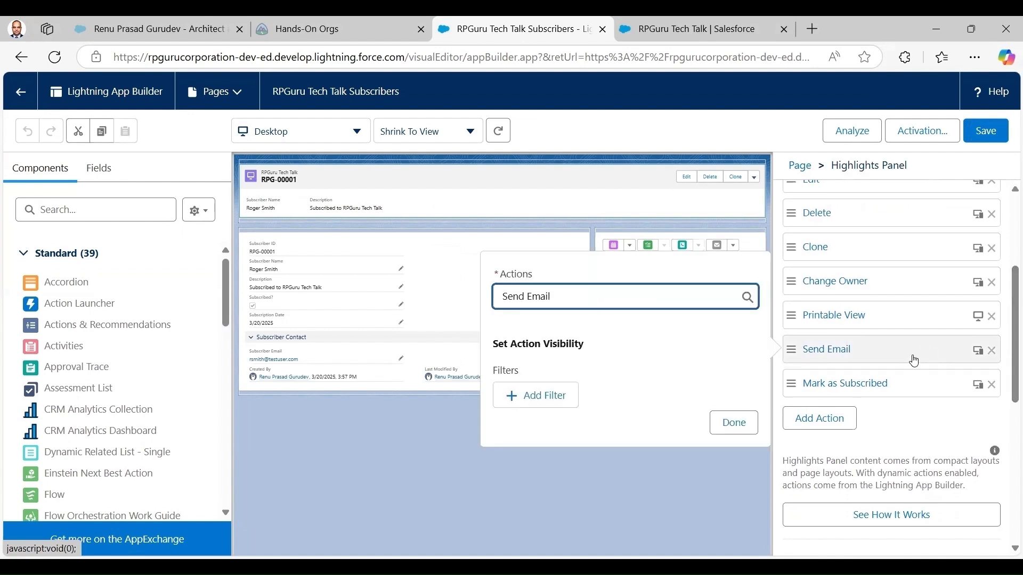
{"action": "left_click", "coordinate": [551, 402]}
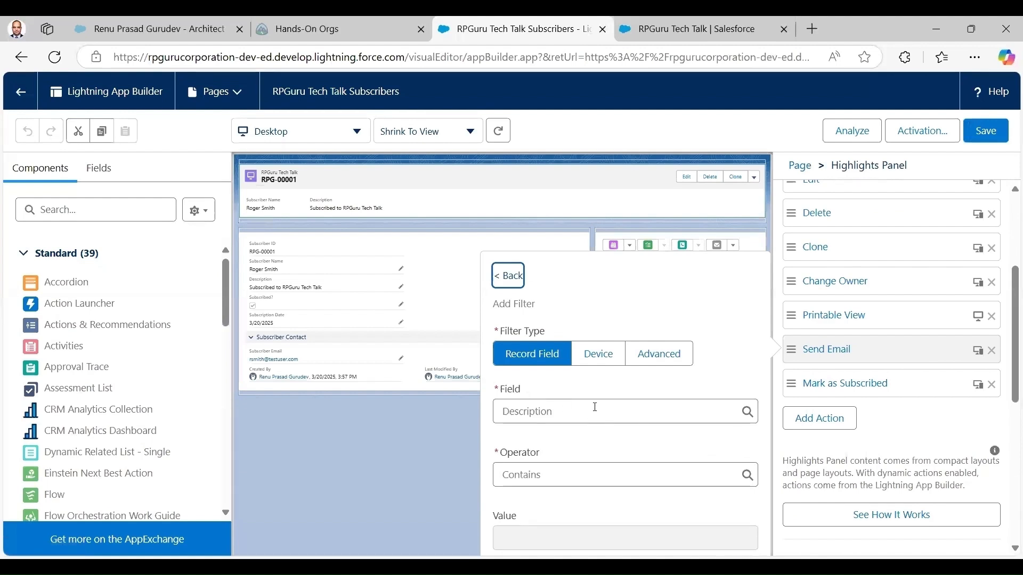
{"action": "left_click", "coordinate": [595, 407]}
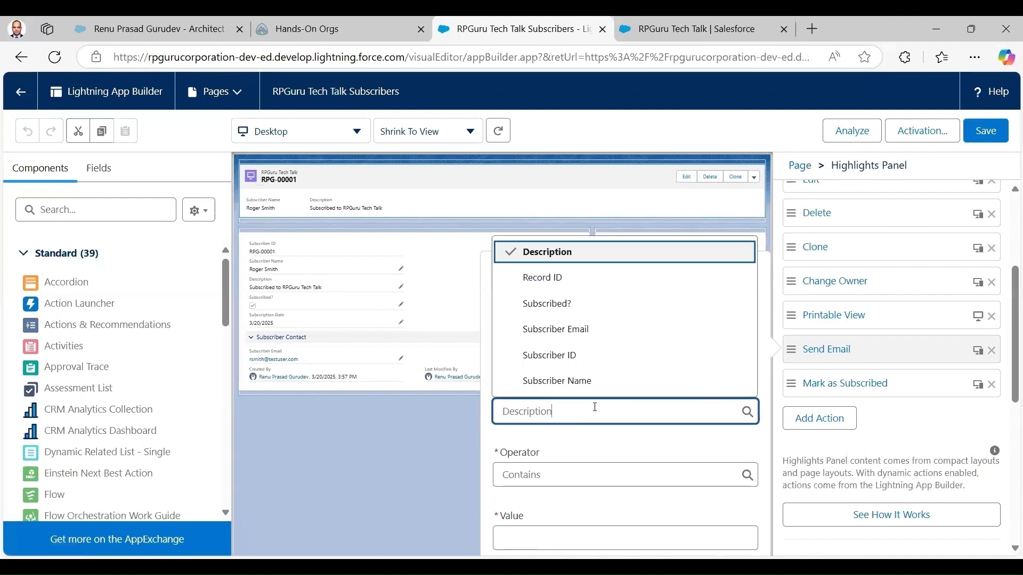
{"action": "left_click", "coordinate": [600, 339]}
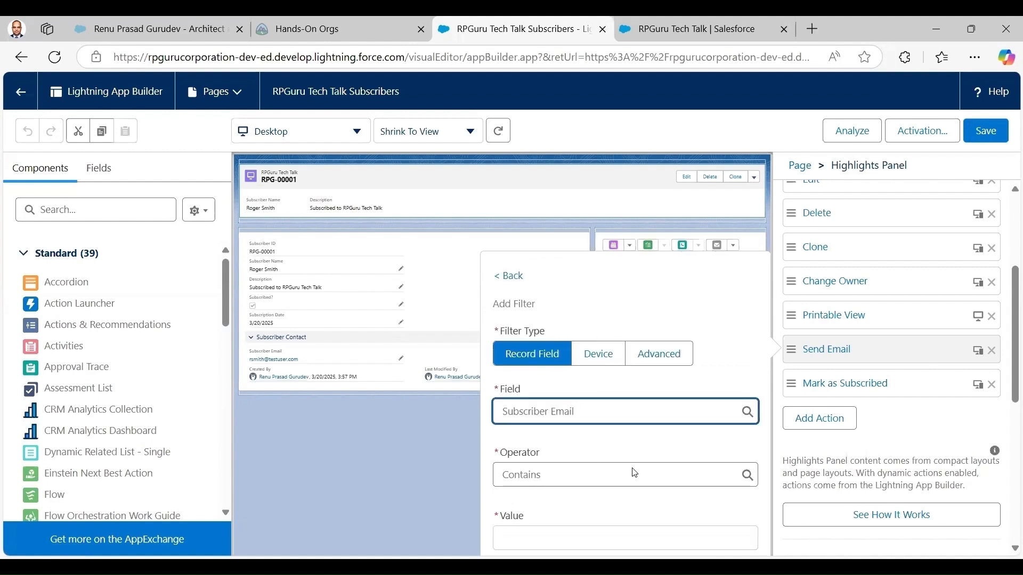
Set the Subscriber Email filter's operator to Equal and leave its value blank.
{"action": "left_click", "coordinate": [647, 473]}
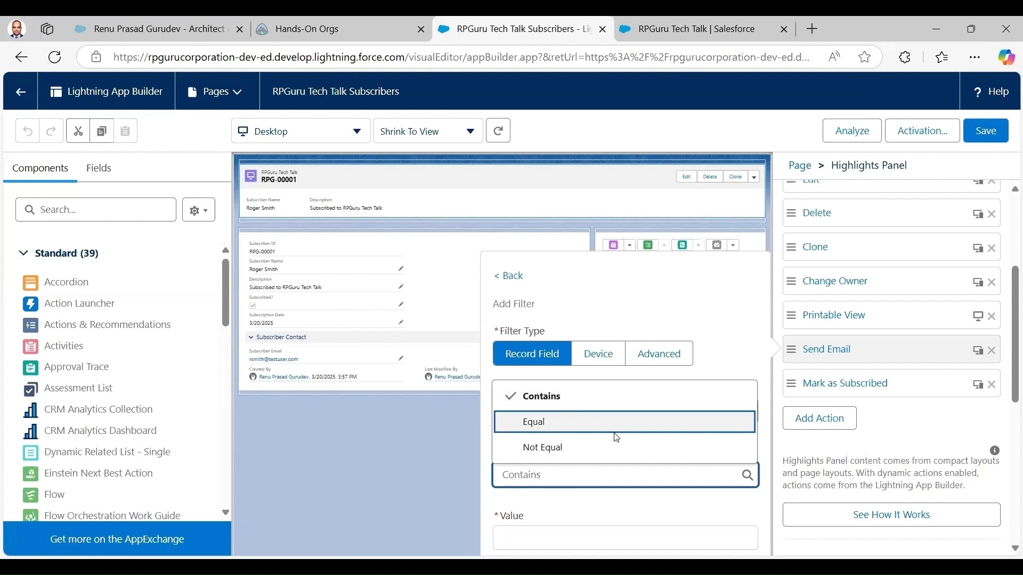
{"action": "left_click", "coordinate": [614, 450]}
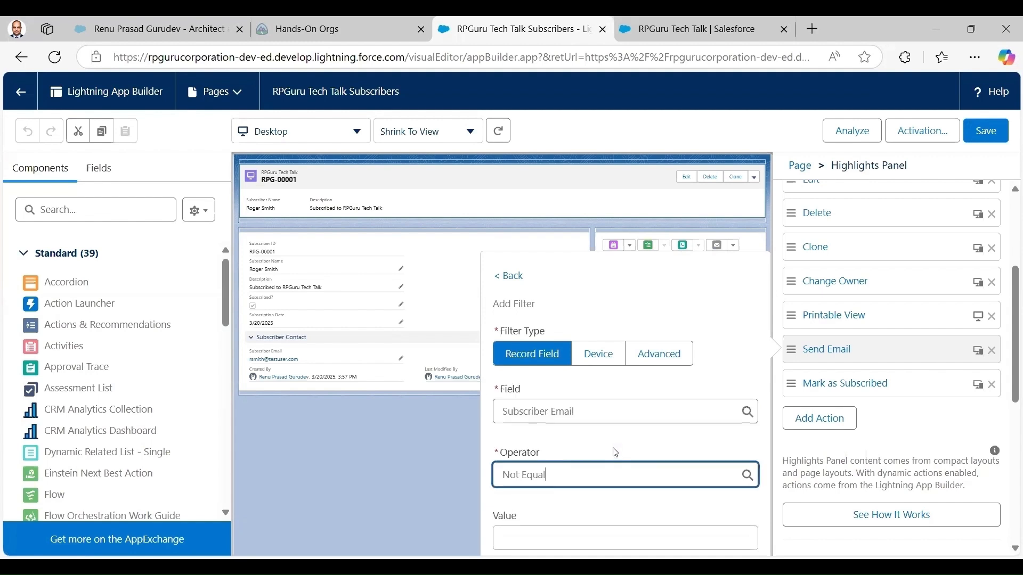
{"action": "scroll", "coordinate": [1009, 343], "scroll_direction": "down", "scroll_amount": 2}
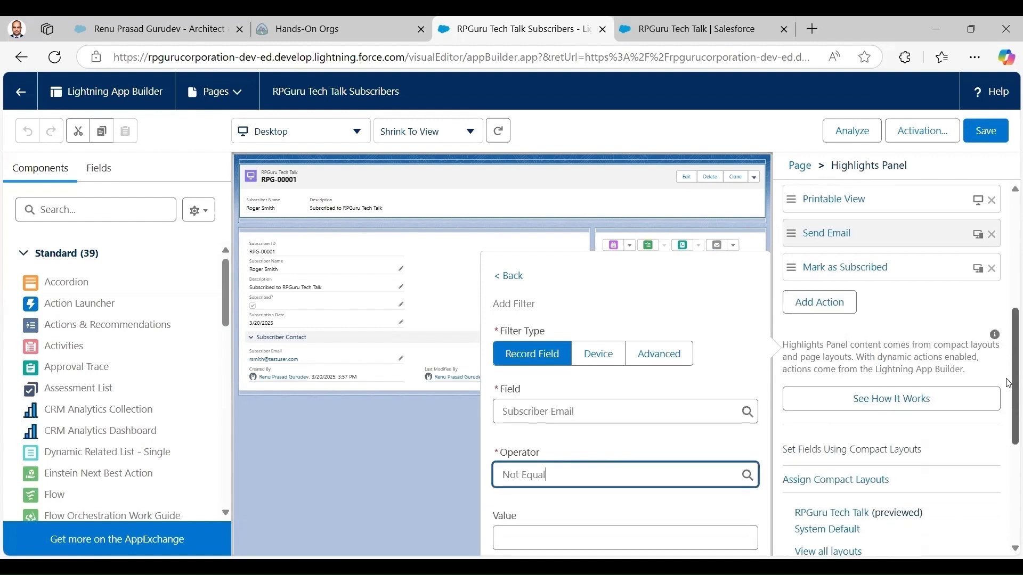
{"action": "left_click", "coordinate": [654, 474]}
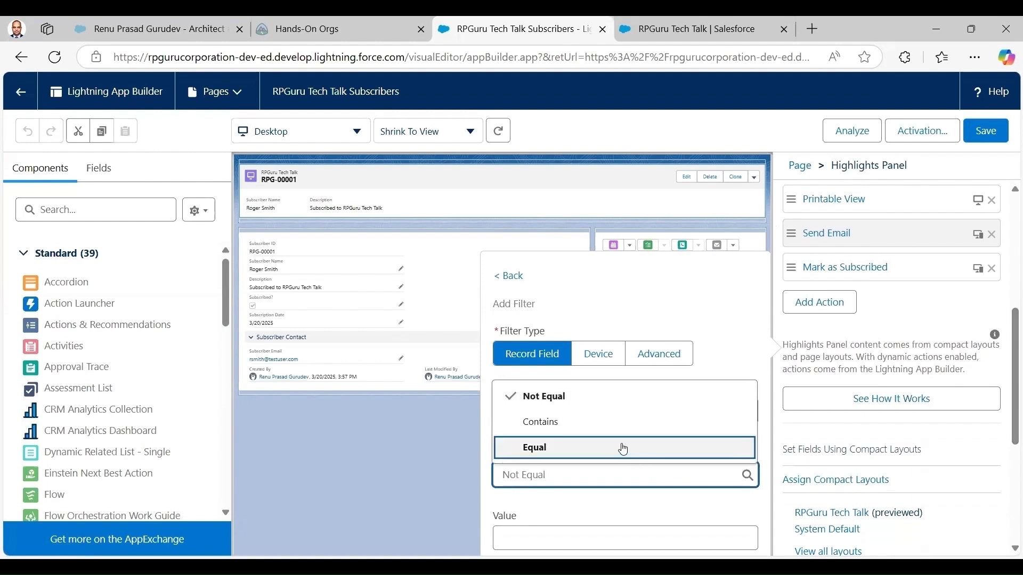
{"action": "left_click", "coordinate": [625, 449]}
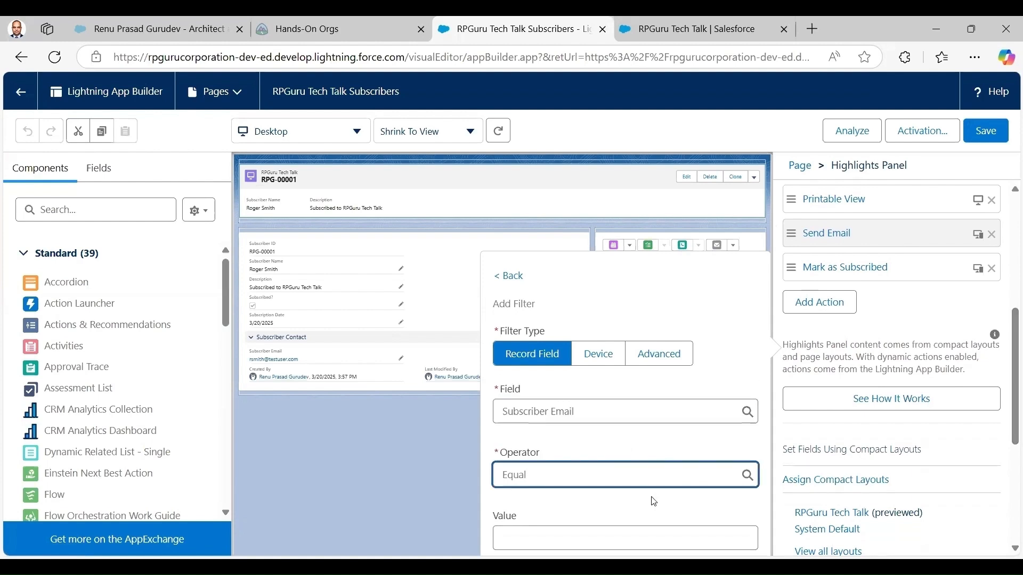
{"action": "left_click", "coordinate": [579, 541]}
{"action": "scroll", "coordinate": [1008, 458], "scroll_direction": "down", "scroll_amount": 2}
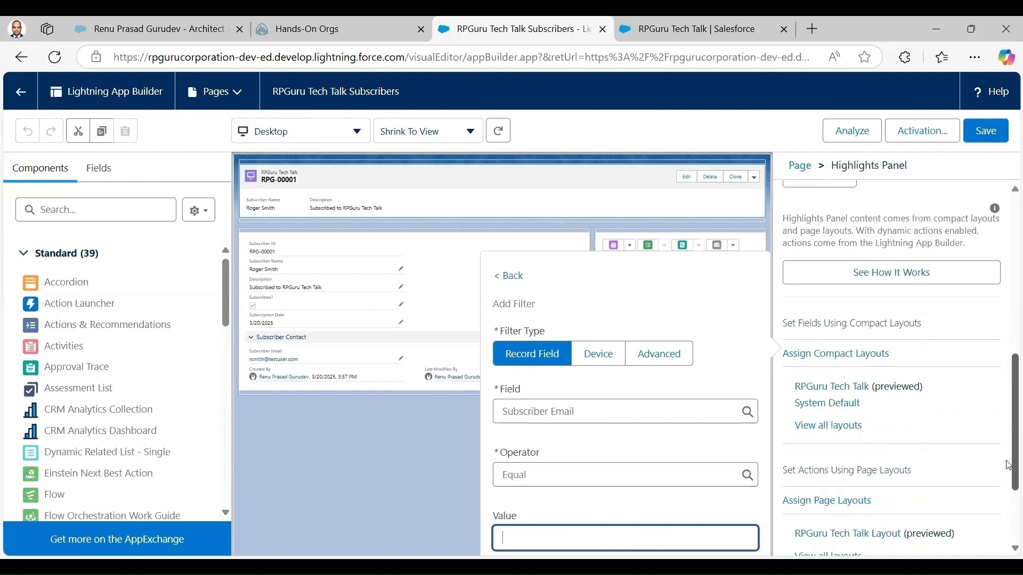
Confirm the Subscriber Email filter and finish the Send Email action's visibility settings.
{"action": "left_click", "coordinate": [975, 57]}
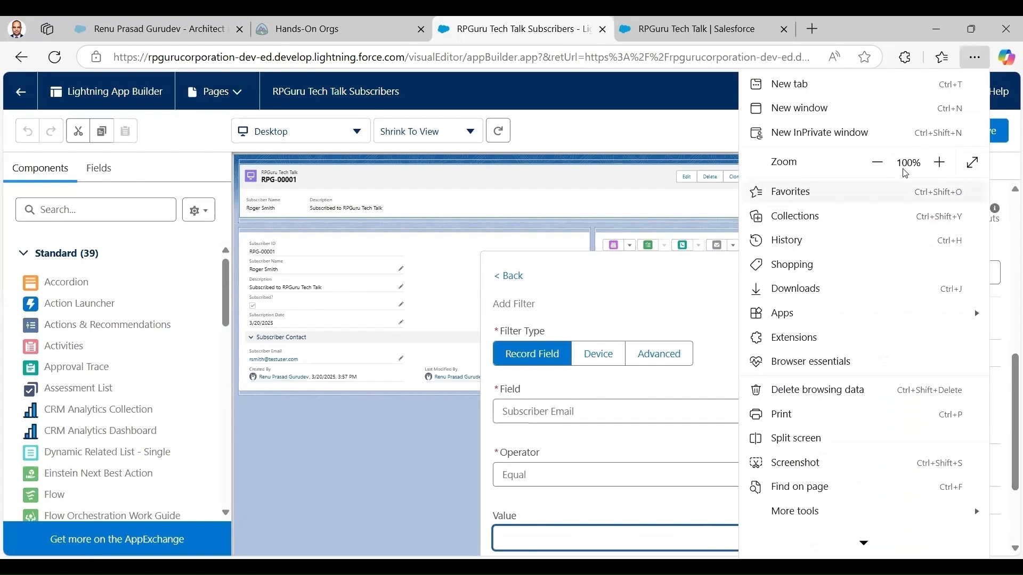
{"action": "left_click", "coordinate": [880, 165]}
{"action": "left_click", "coordinate": [879, 166]}
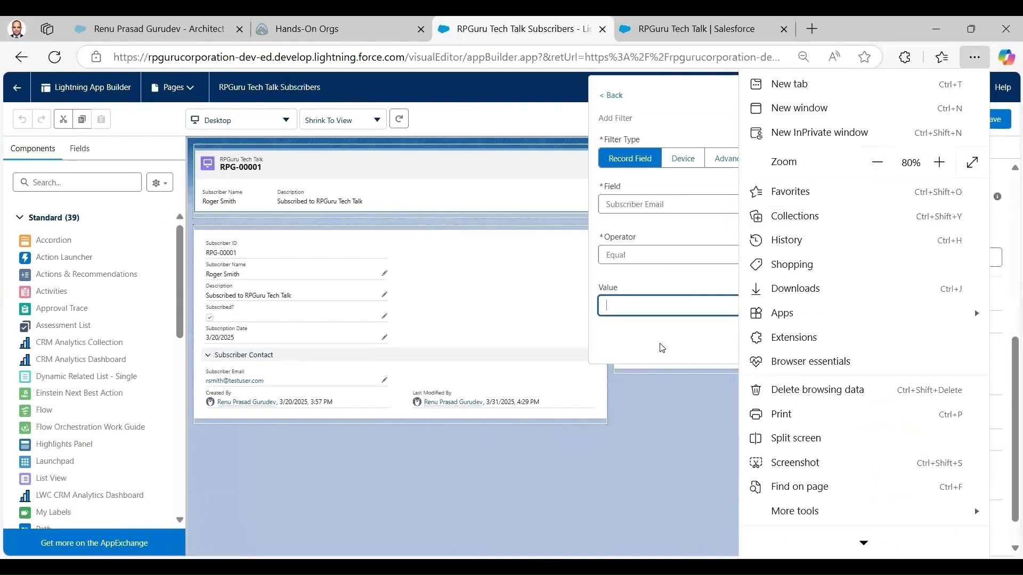
{"action": "left_click", "coordinate": [725, 345]}
{"action": "left_click", "coordinate": [792, 346]}
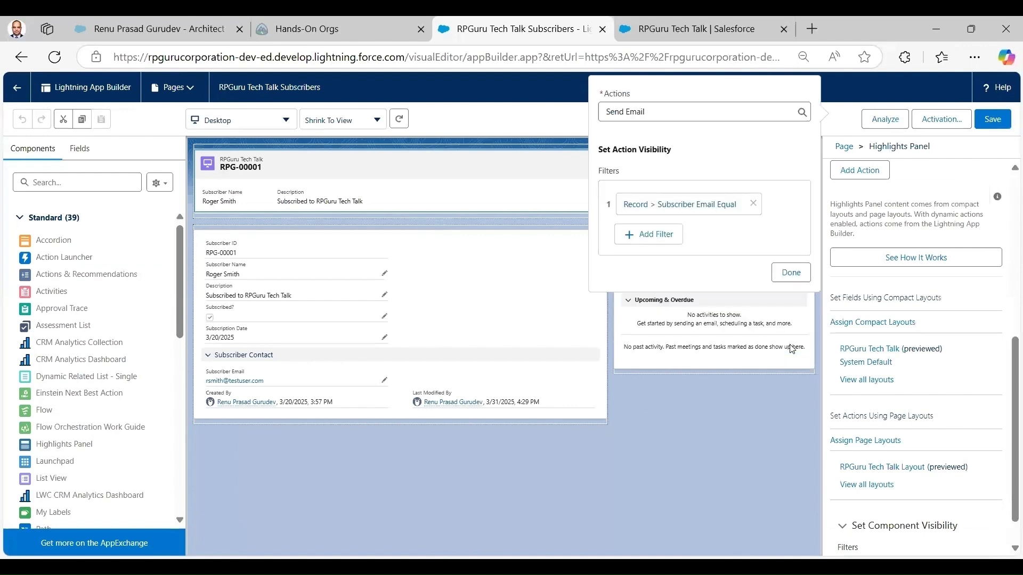
{"action": "left_click", "coordinate": [783, 275]}
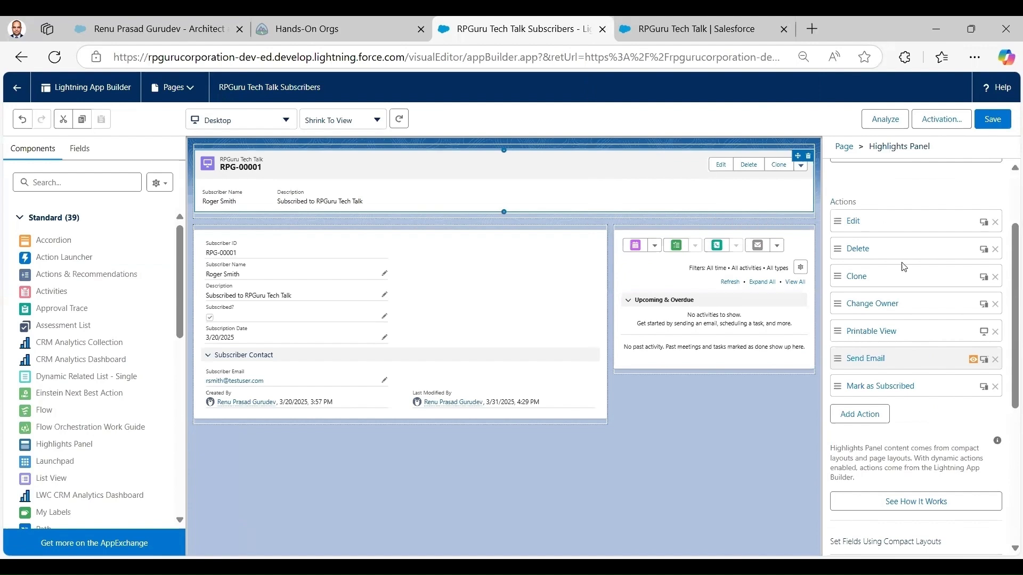
Try to add a visibility filter to the Mark as Subscribed action with Subscribed? equal to False.
{"action": "left_click", "coordinate": [909, 385]}
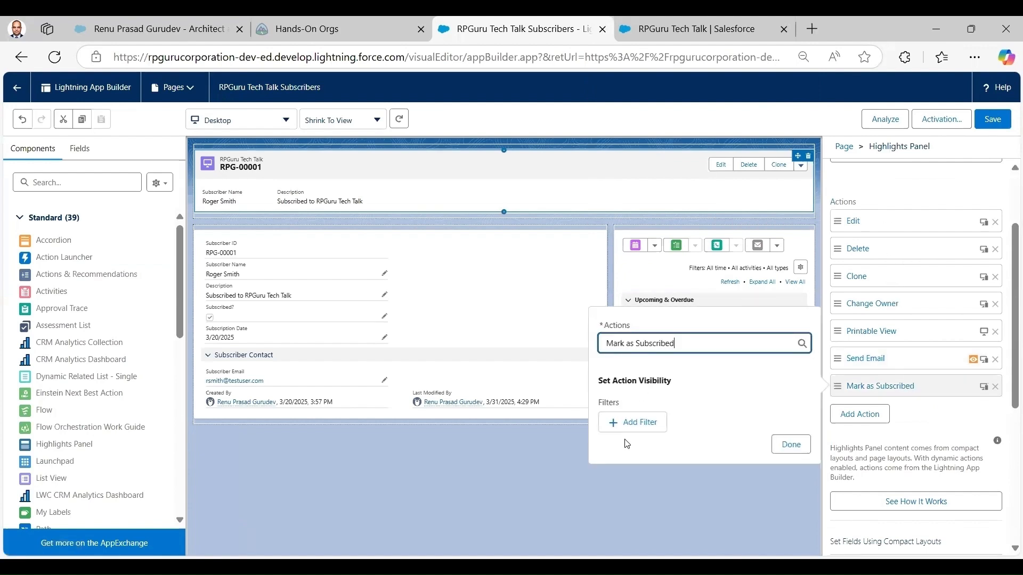
{"action": "left_click", "coordinate": [636, 430]}
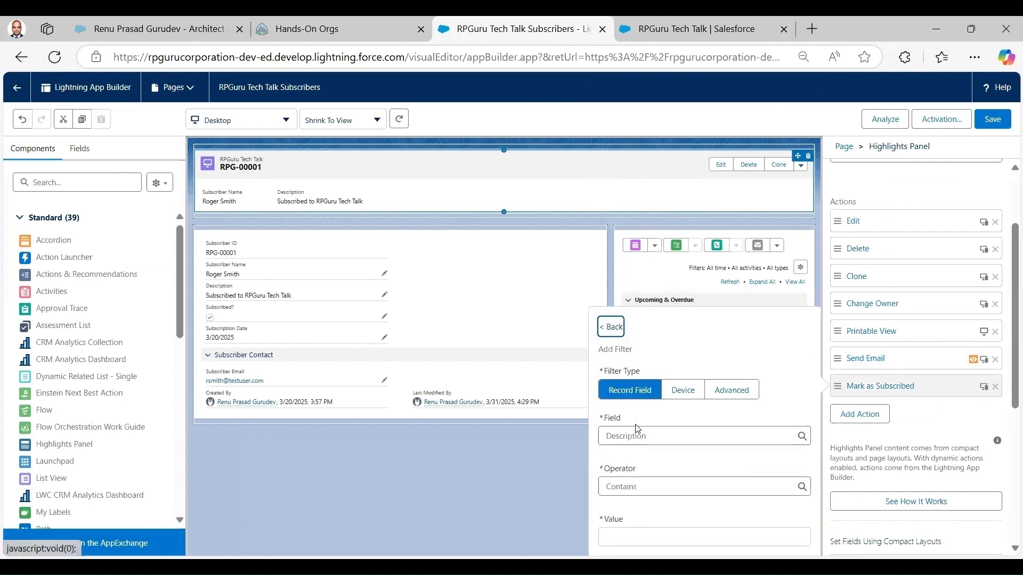
{"action": "left_click", "coordinate": [701, 438]}
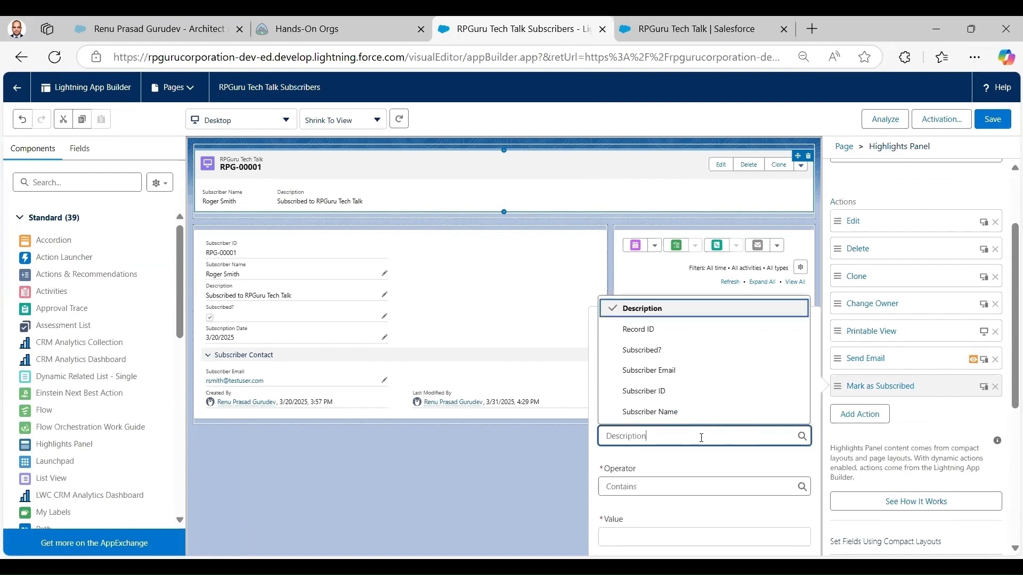
{"action": "left_click", "coordinate": [701, 351]}
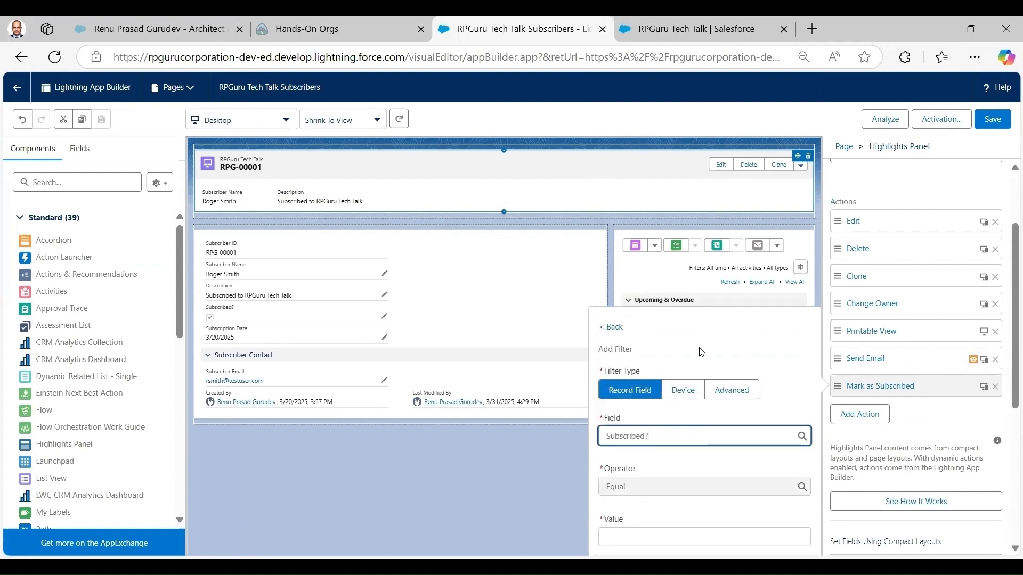
{"action": "left_click", "coordinate": [690, 537]}
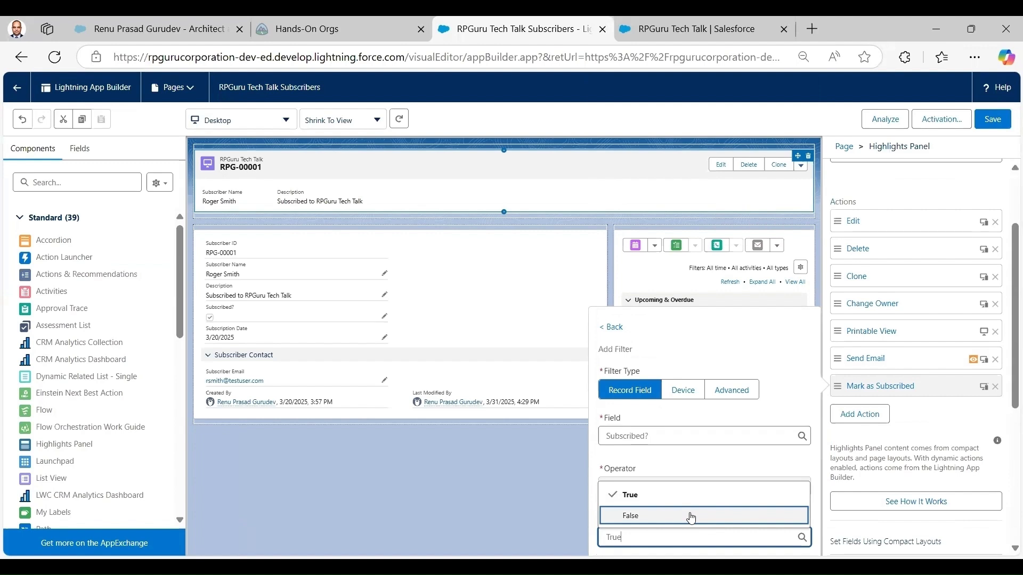
{"action": "left_click", "coordinate": [691, 516]}
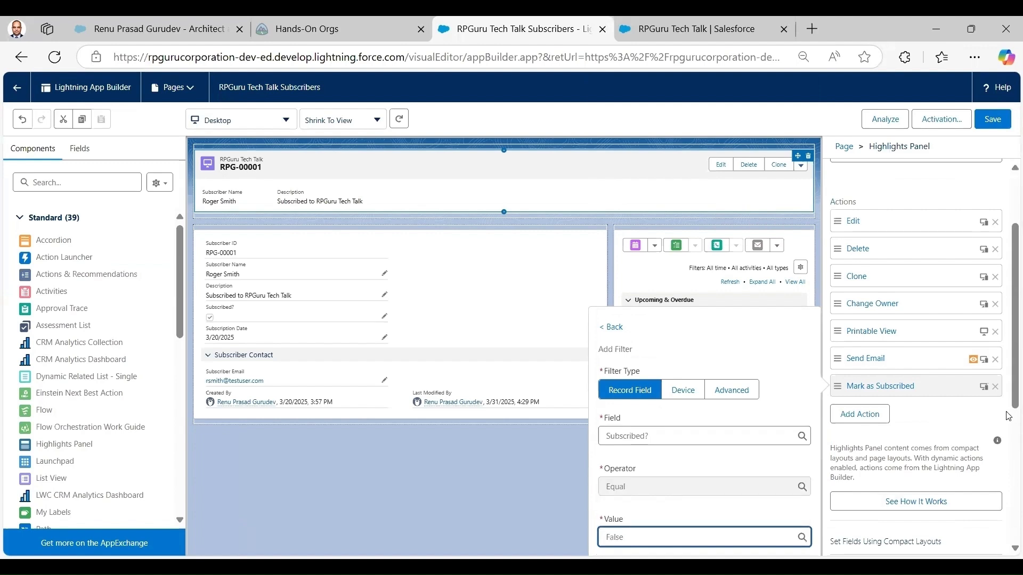
{"action": "left_click", "coordinate": [977, 62]}
{"action": "left_click", "coordinate": [877, 162]}
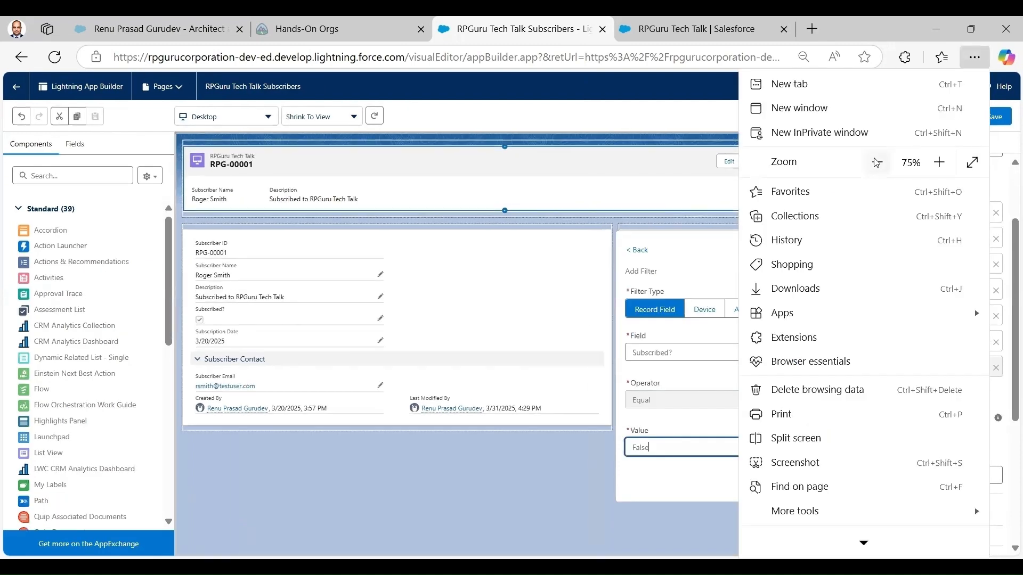
{"action": "left_click", "coordinate": [685, 485]}
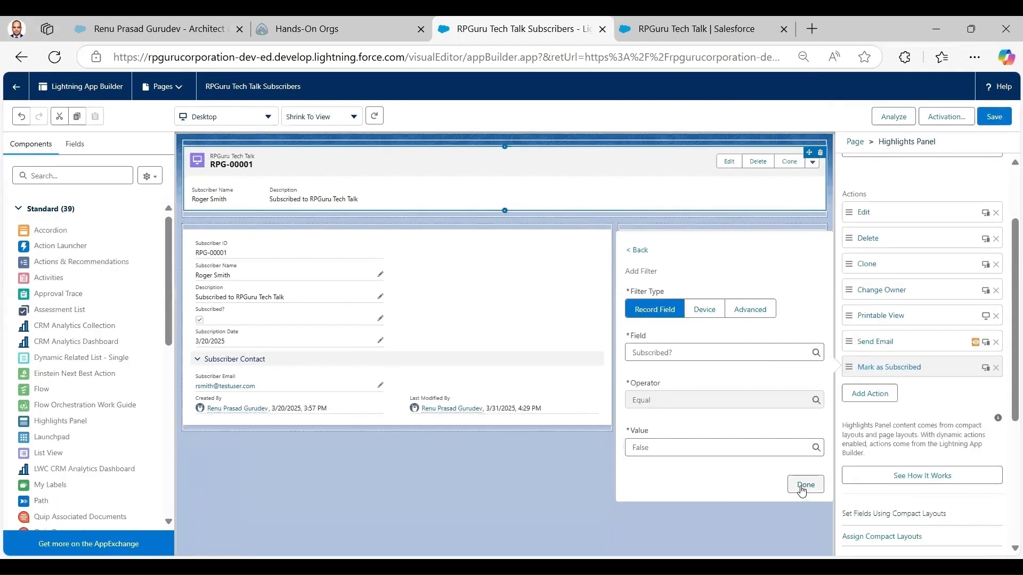
{"action": "left_click", "coordinate": [802, 489]}
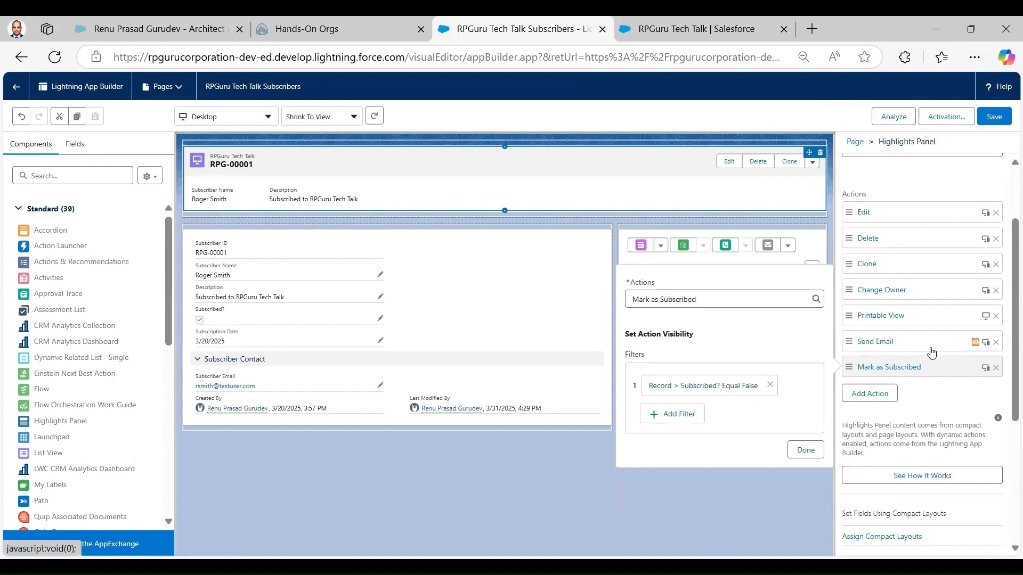
Reopen the Send Email action's settings, keep the unsaved changes, and save the RPGuru Tech Talk Subscribers record page.
{"action": "left_click", "coordinate": [915, 341]}
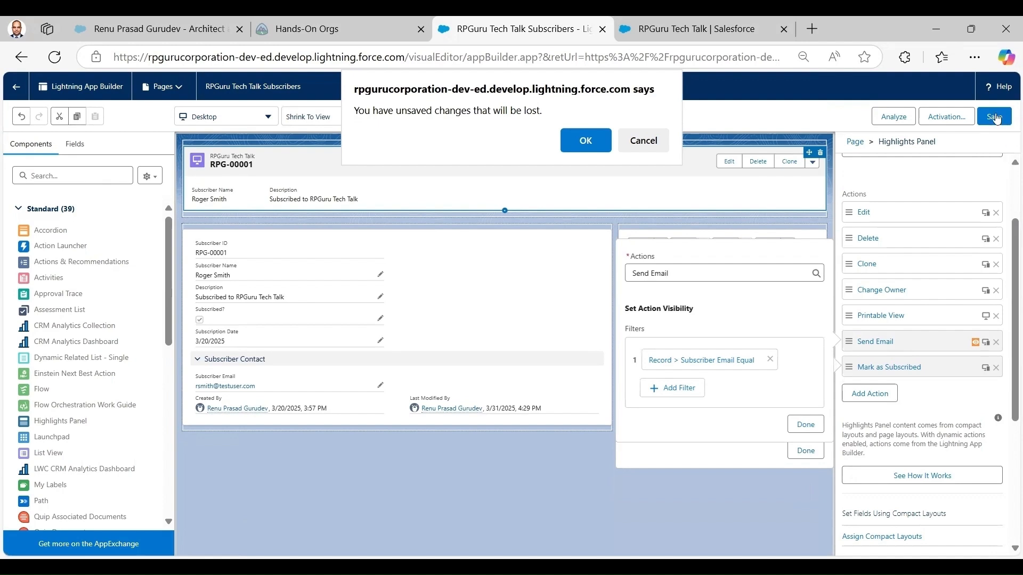
{"action": "left_click", "coordinate": [974, 59]}
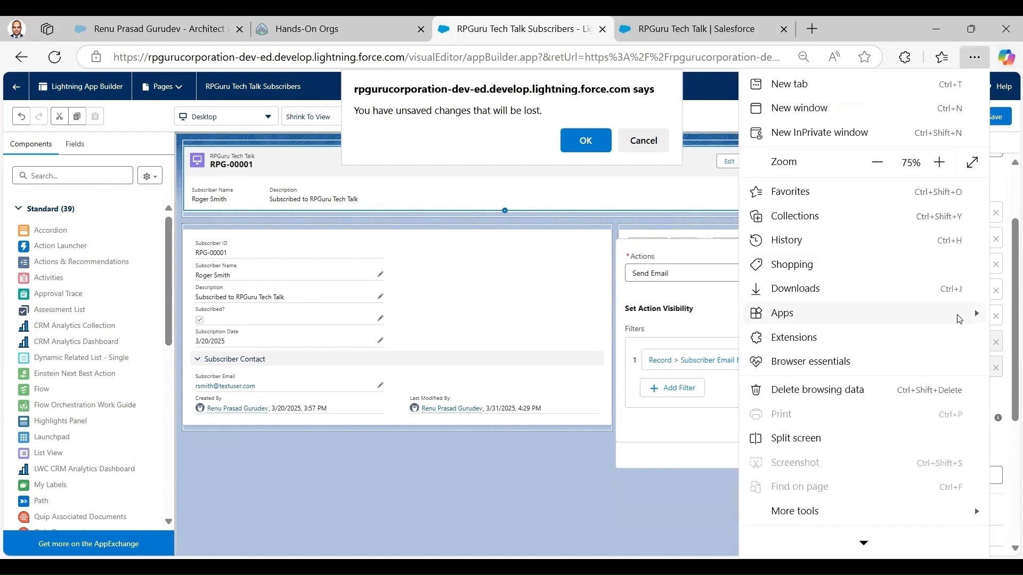
{"action": "left_click", "coordinate": [939, 162]}
{"action": "left_click", "coordinate": [939, 162]}
{"action": "left_click", "coordinate": [939, 162]}
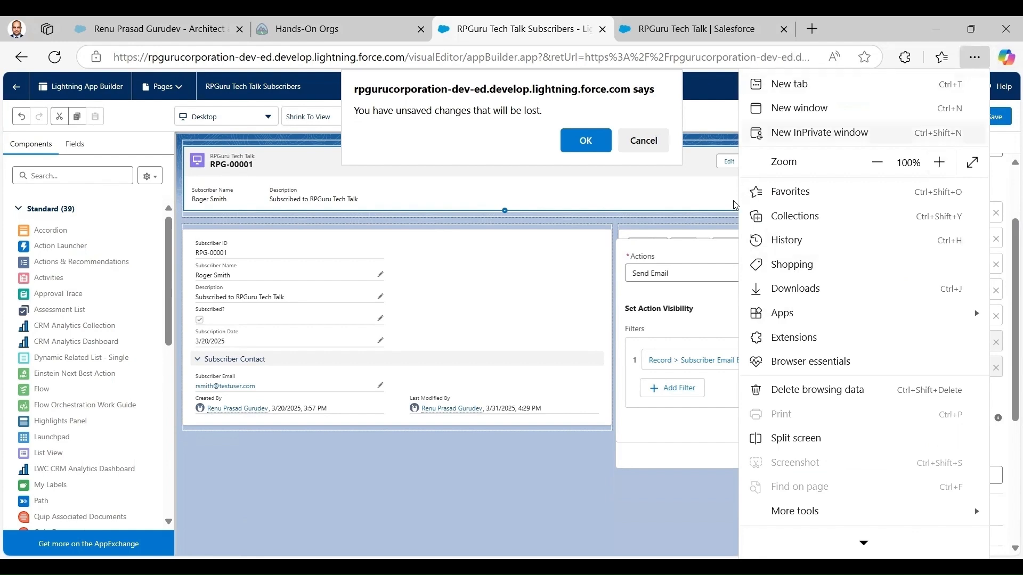
{"action": "left_click", "coordinate": [974, 58]}
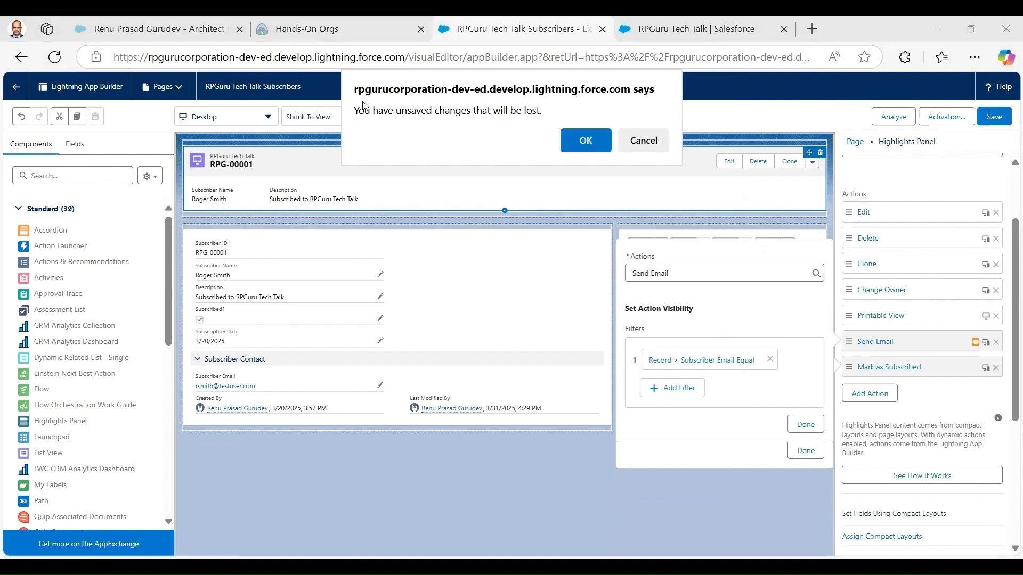
{"action": "left_click", "coordinate": [643, 144]}
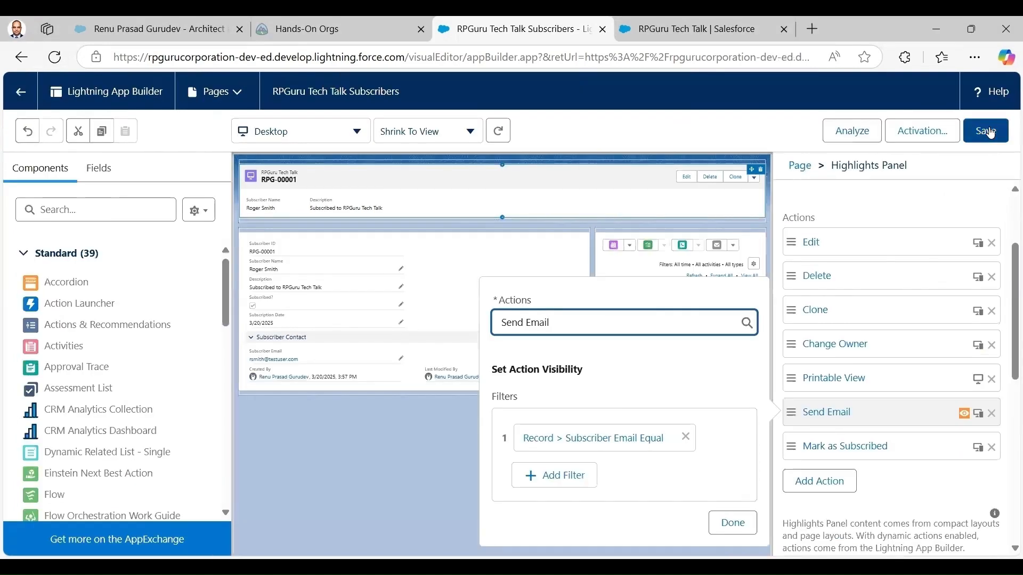
{"action": "left_click", "coordinate": [981, 136]}
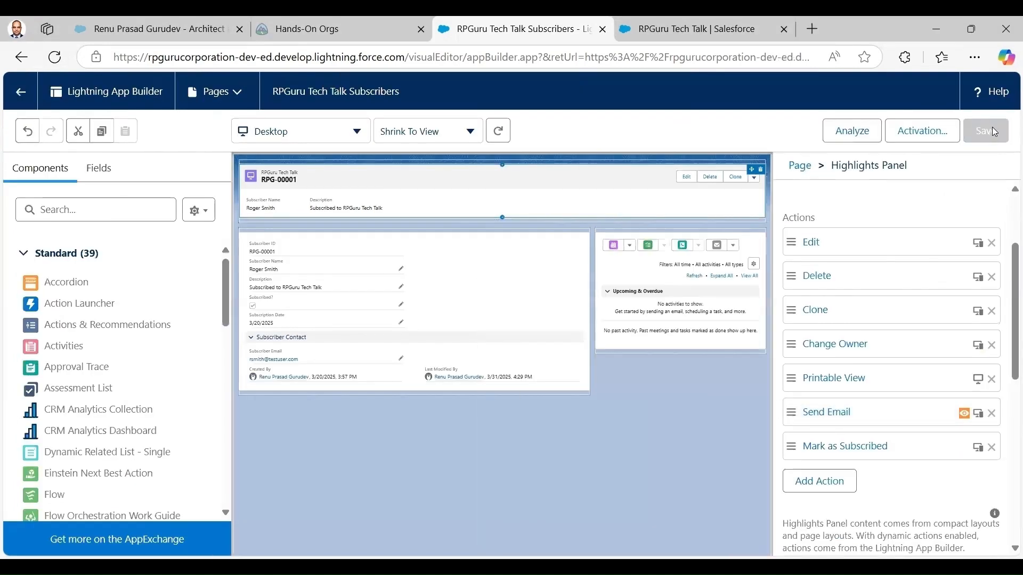
Review the RPGuru Tech Talk Subscribers page's activation settings, then return to the subscriber record and reload it.
{"action": "left_click", "coordinate": [916, 127]}
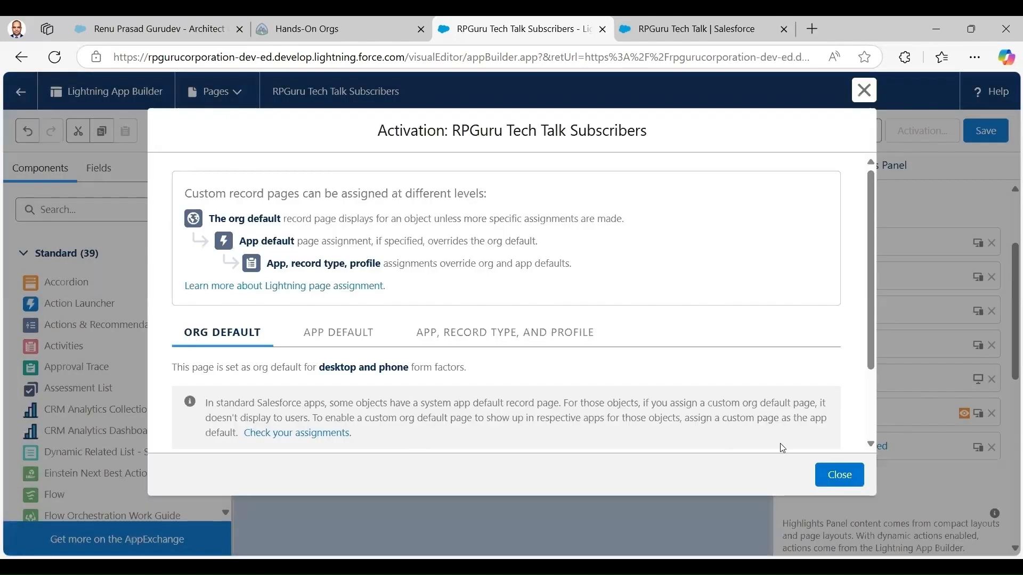
{"action": "left_click", "coordinate": [838, 474]}
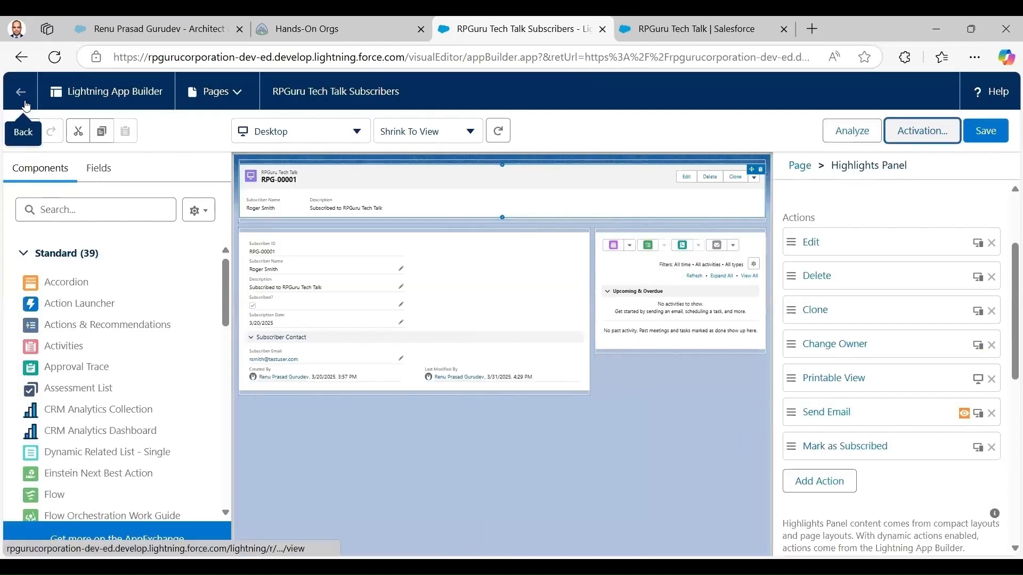
{"action": "left_click", "coordinate": [39, 93]}
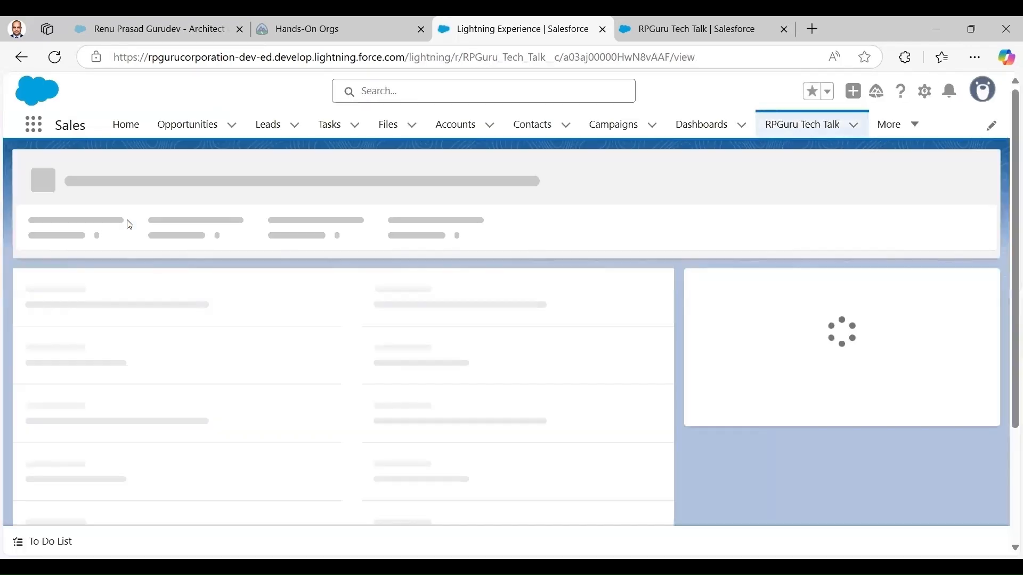
{"action": "left_click", "coordinate": [56, 57]}
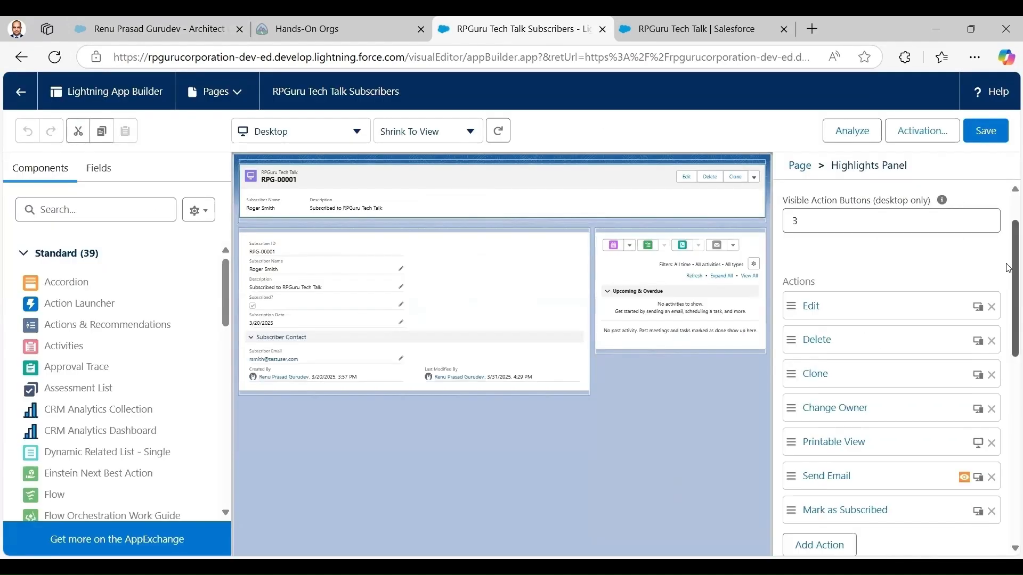
Change the Send Email action's Subscriber Email visibility filter to the Not Equal operator with a blank value.
{"action": "scroll", "coordinate": [905, 341], "scroll_direction": "down", "scroll_amount": 2}
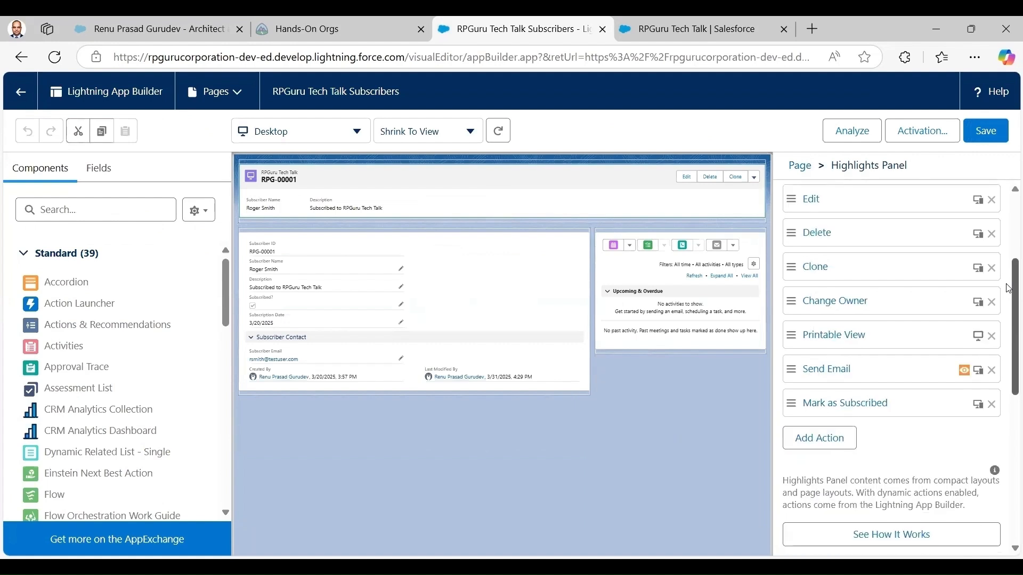
{"action": "left_click", "coordinate": [885, 373]}
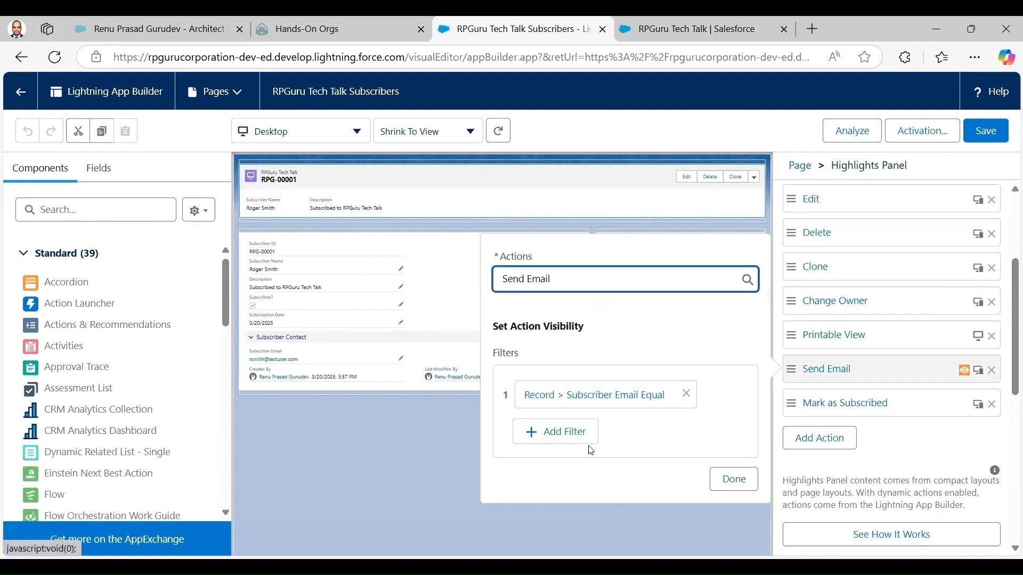
{"action": "left_click", "coordinate": [607, 396]}
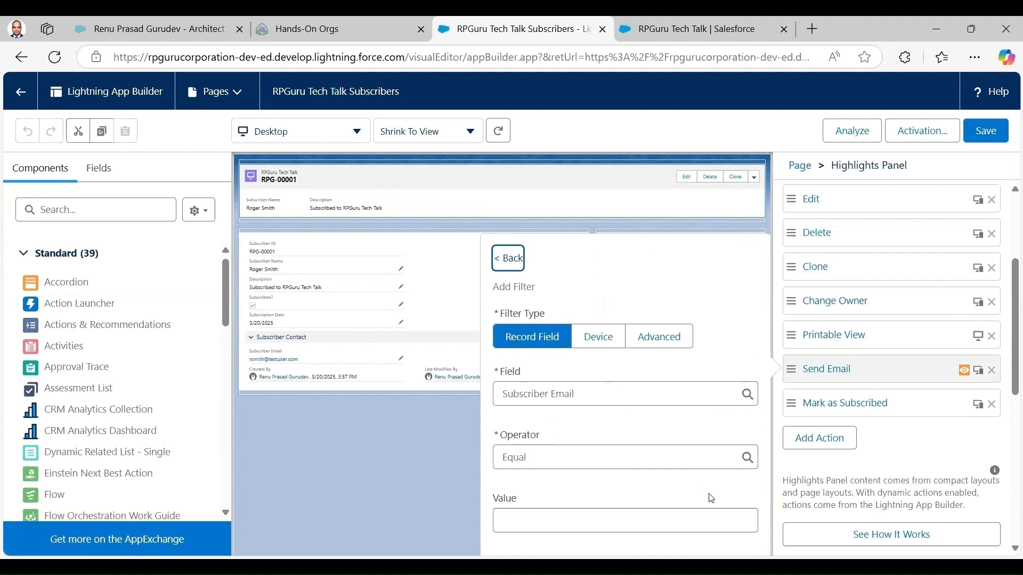
{"action": "left_click", "coordinate": [591, 525]}
{"action": "left_click", "coordinate": [618, 464]}
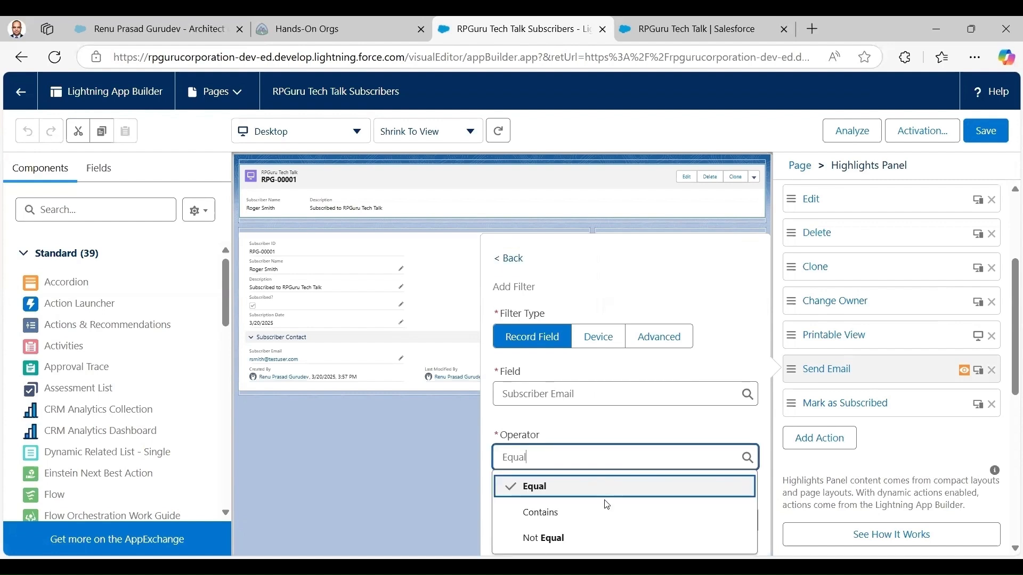
{"action": "left_click", "coordinate": [605, 535]}
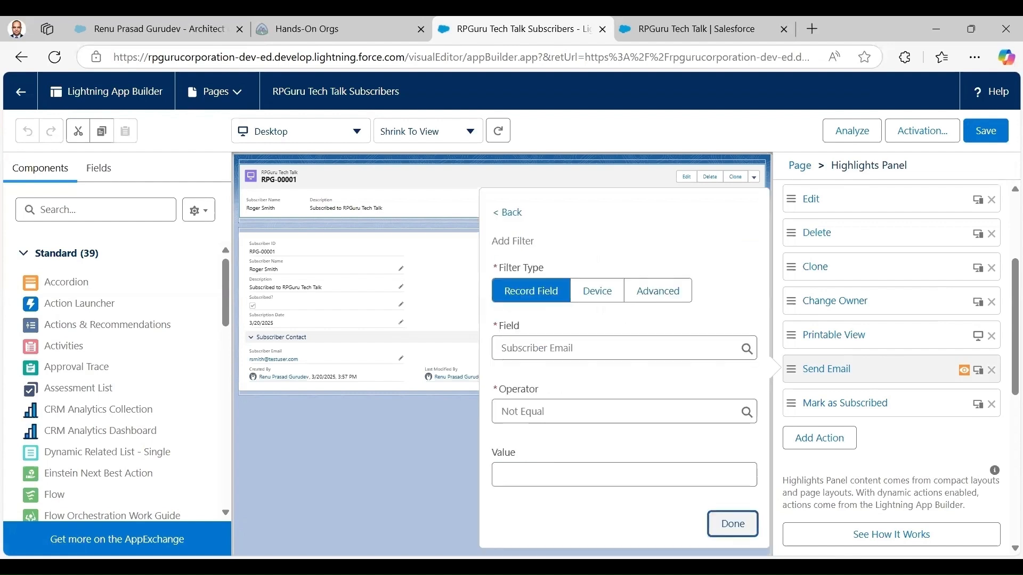
{"action": "left_click", "coordinate": [738, 525]}
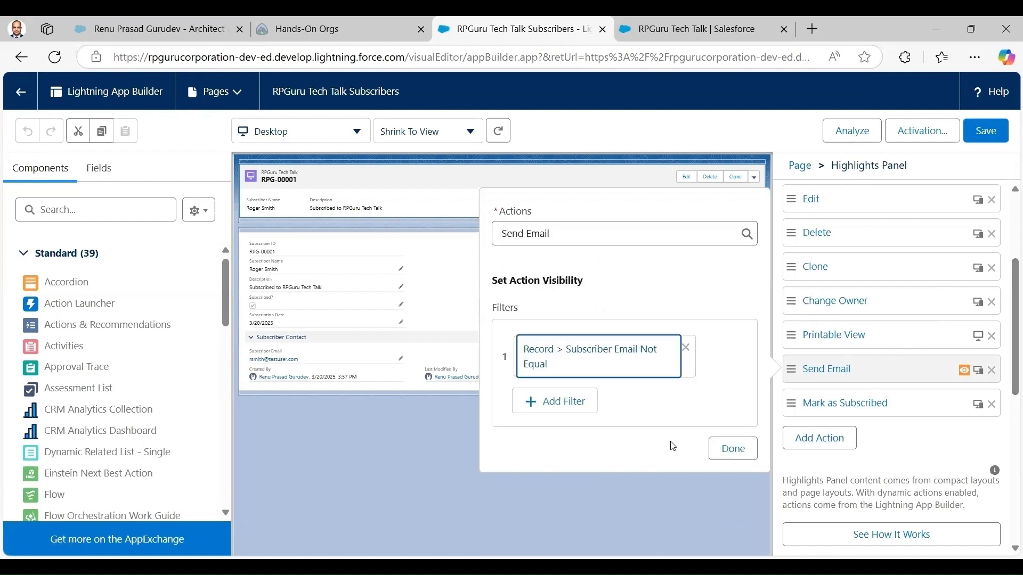
{"action": "left_click", "coordinate": [734, 452]}
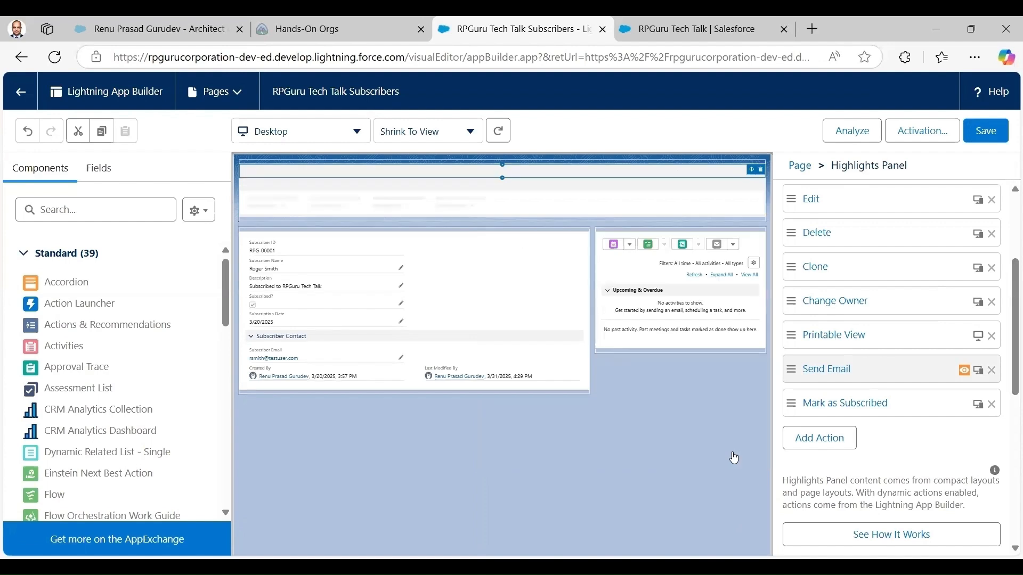
Add a visibility filter to the Mark as Subscribed action with the Subscribed? field equal to False.
{"action": "left_click", "coordinate": [840, 407]}
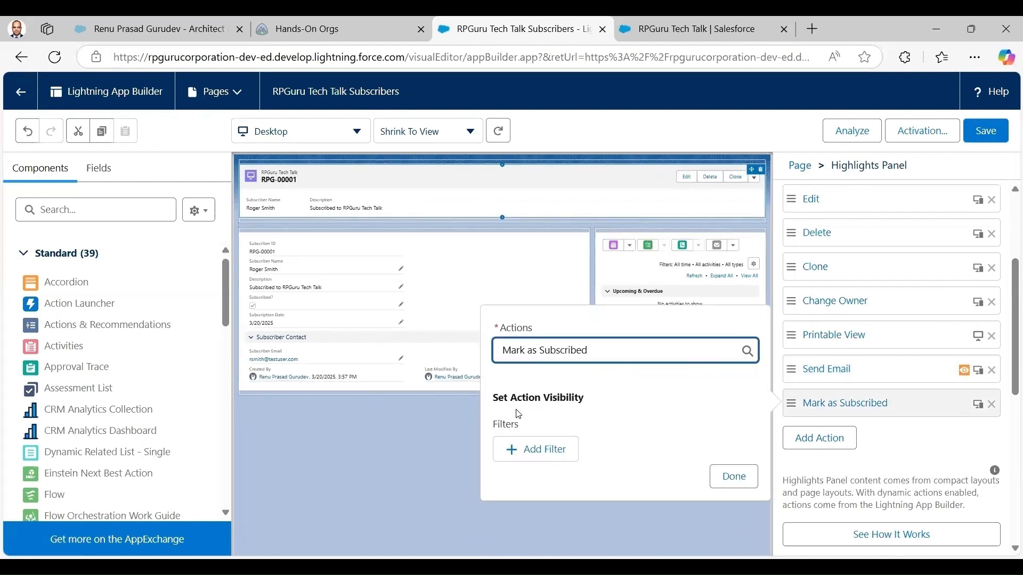
{"action": "left_click", "coordinate": [563, 450]}
{"action": "left_click", "coordinate": [603, 355]}
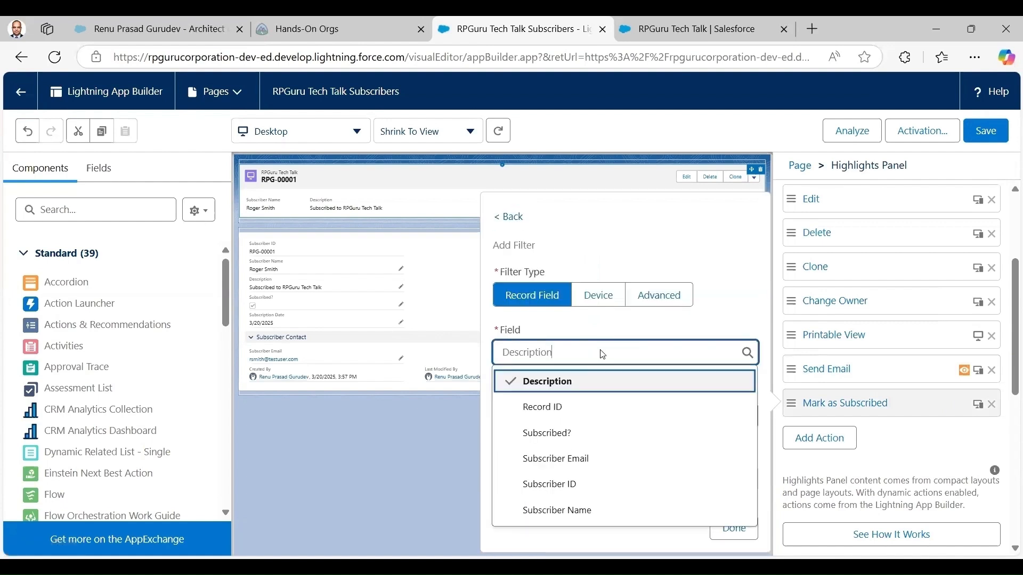
{"action": "left_click", "coordinate": [603, 434]}
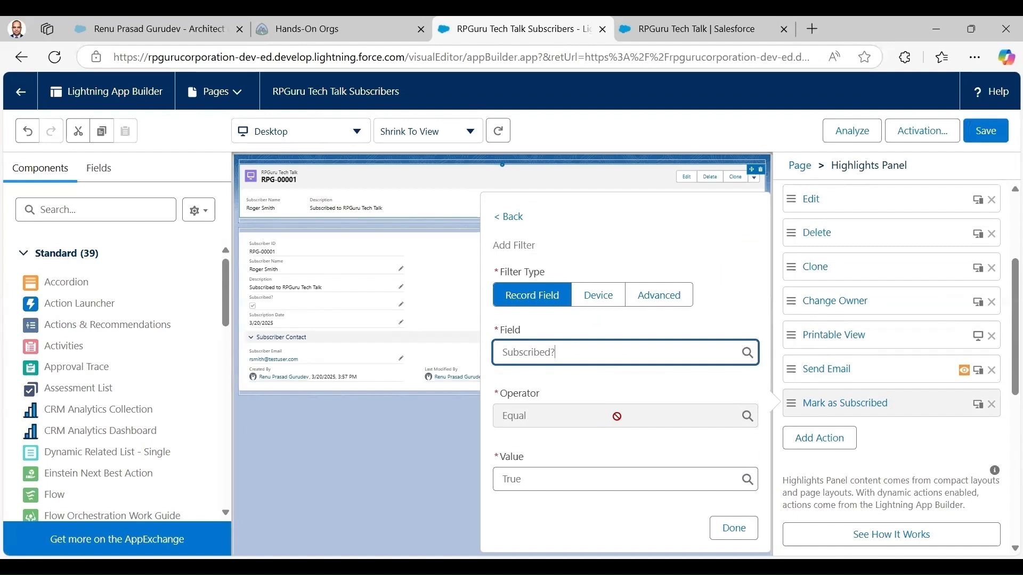
{"action": "left_click", "coordinate": [589, 483]}
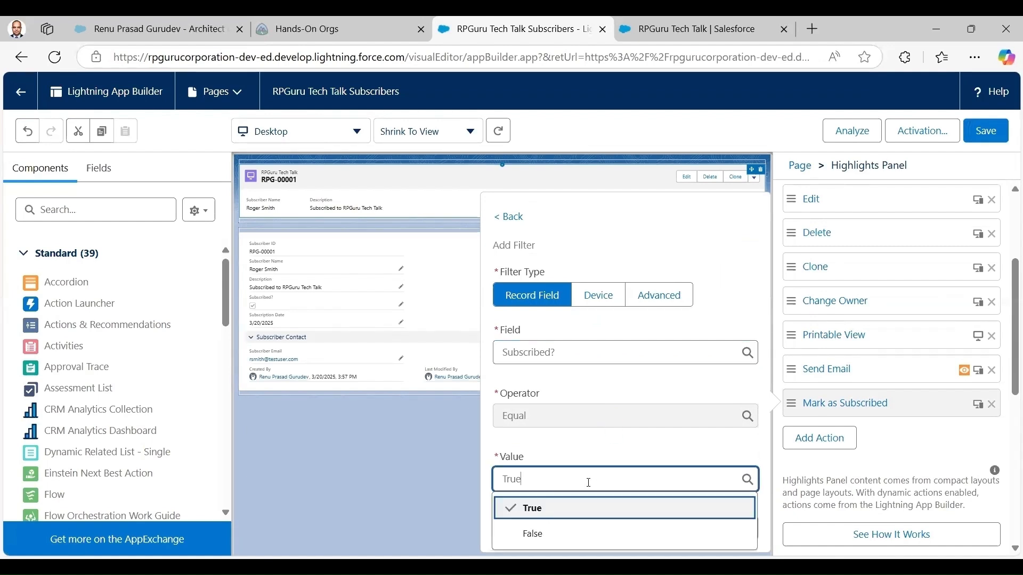
{"action": "left_click", "coordinate": [577, 531]}
{"action": "left_click", "coordinate": [738, 530]}
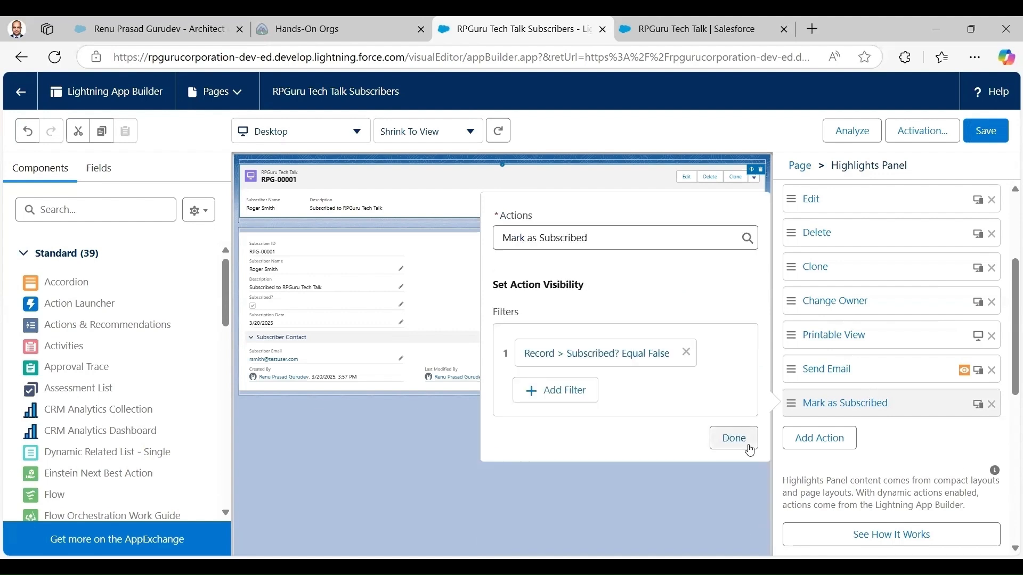
{"action": "left_click", "coordinate": [733, 438]}
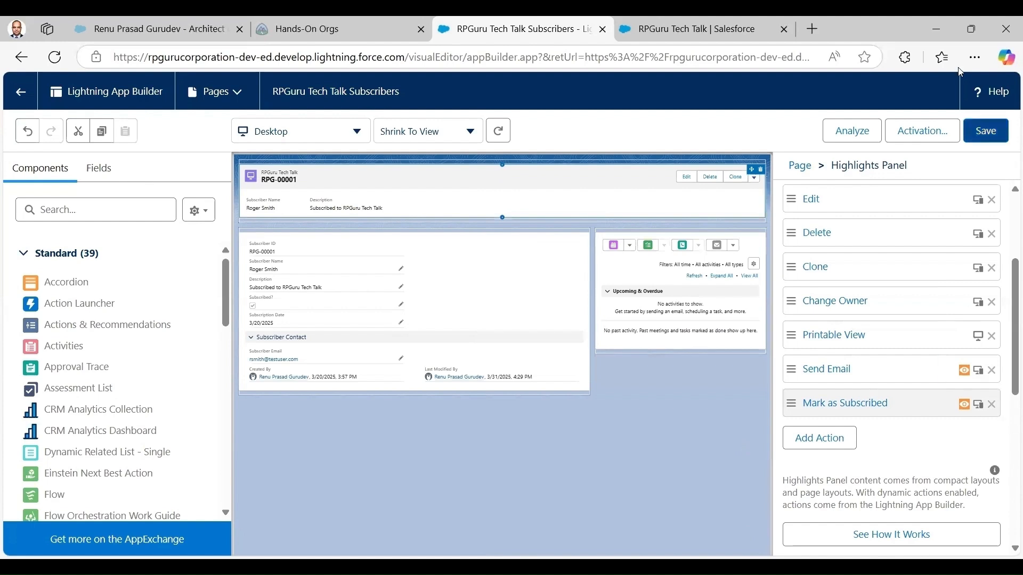
Save the RPGuru Tech Talk Subscribers record page, check its activation, and return to the subscriber record.
{"action": "left_click", "coordinate": [985, 131]}
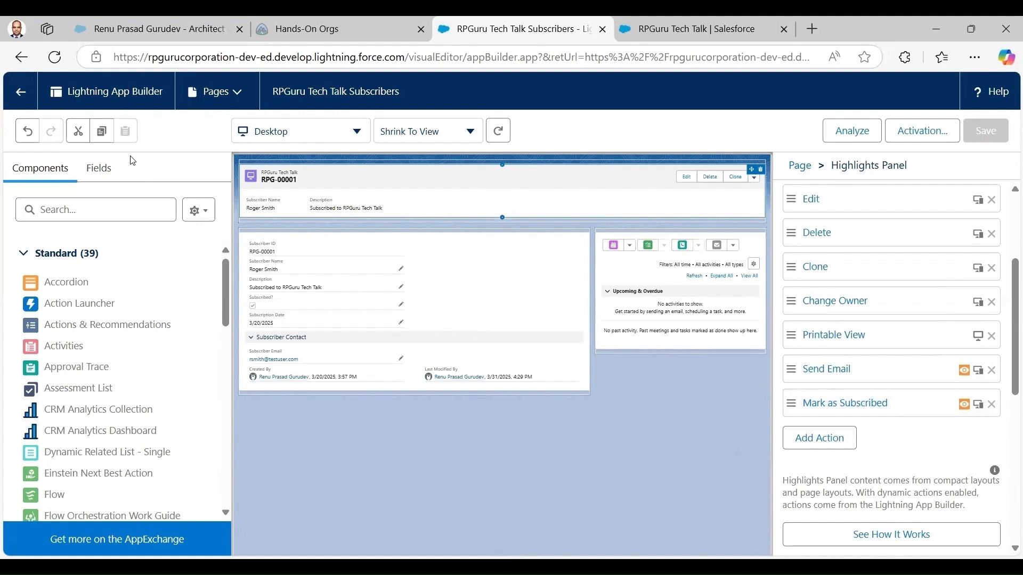
{"action": "left_click", "coordinate": [935, 134]}
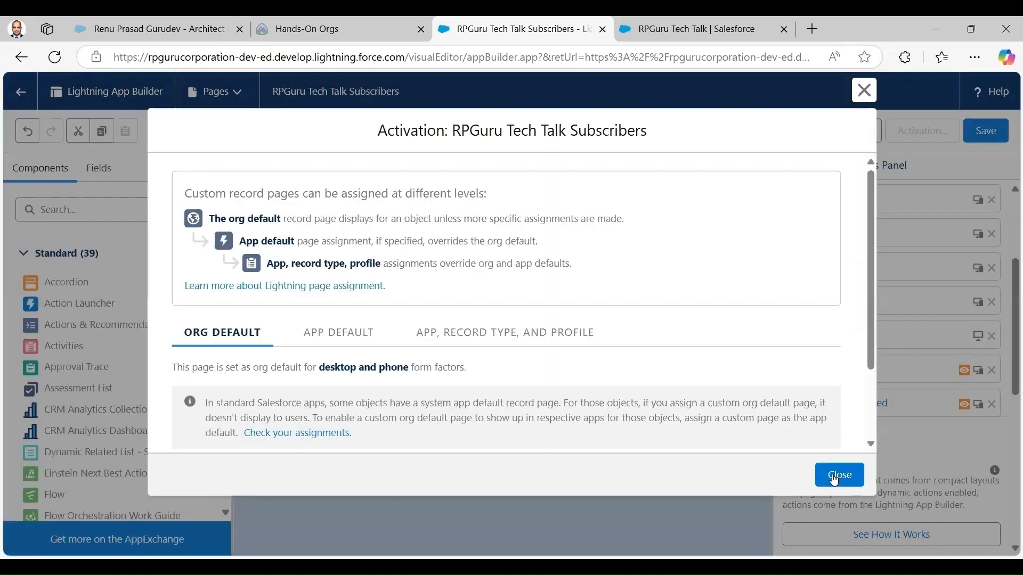
{"action": "left_click", "coordinate": [834, 478]}
{"action": "left_click", "coordinate": [16, 100]}
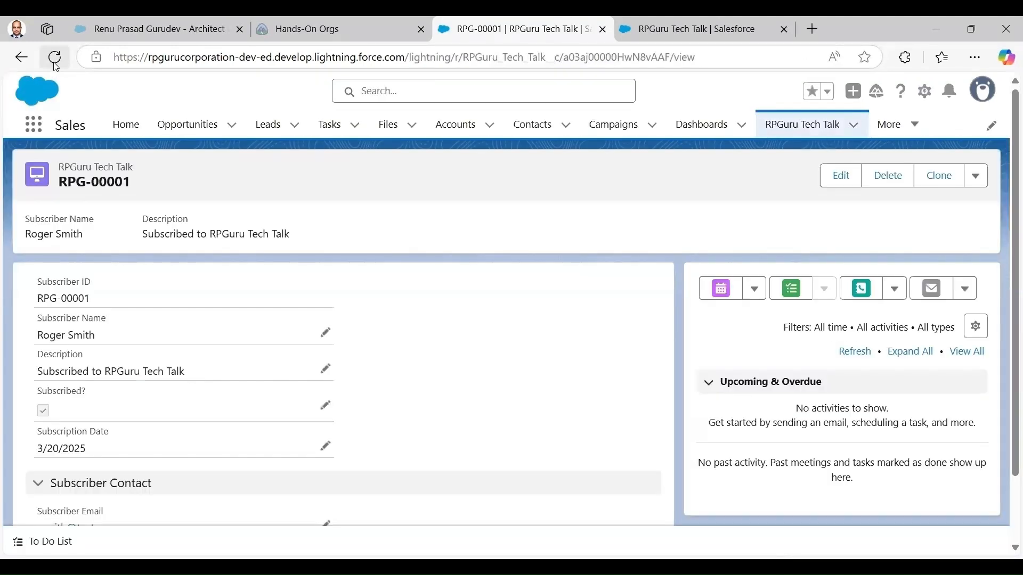
Reload the subscriber record and examine which additional actions its Highlights Panel offers.
{"action": "left_click", "coordinate": [55, 58]}
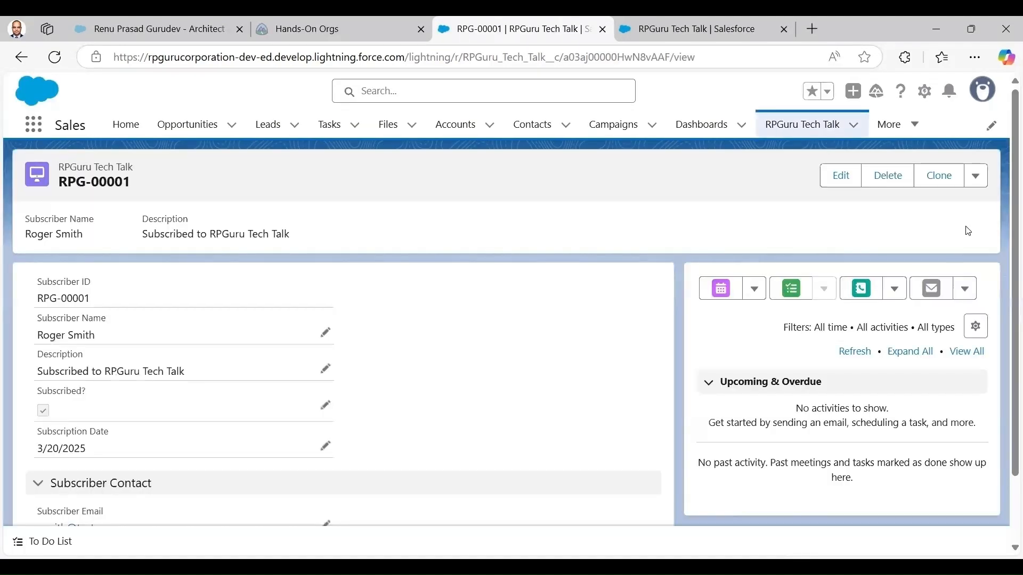
{"action": "left_click", "coordinate": [977, 176]}
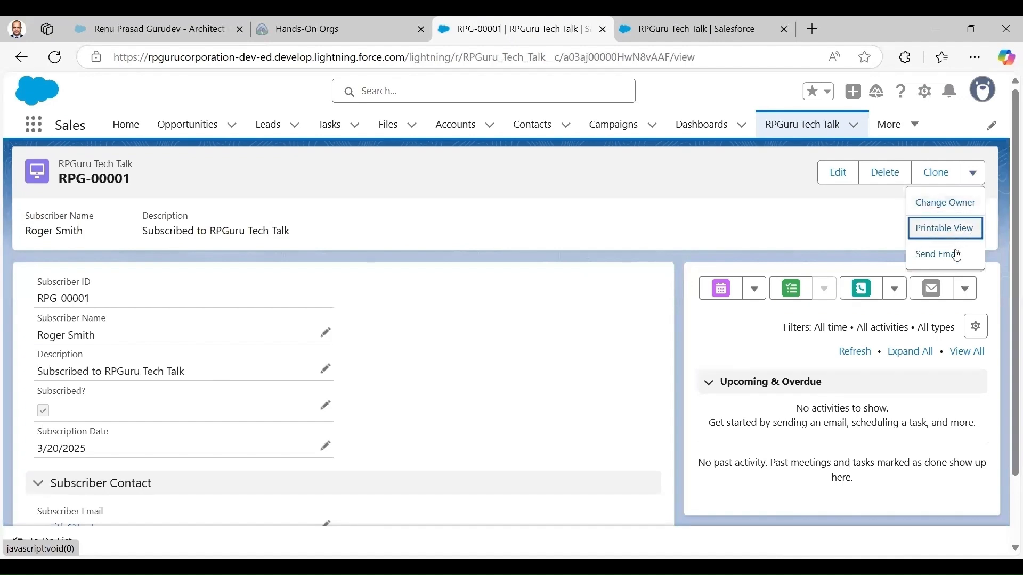
{"action": "left_click", "coordinate": [774, 221]}
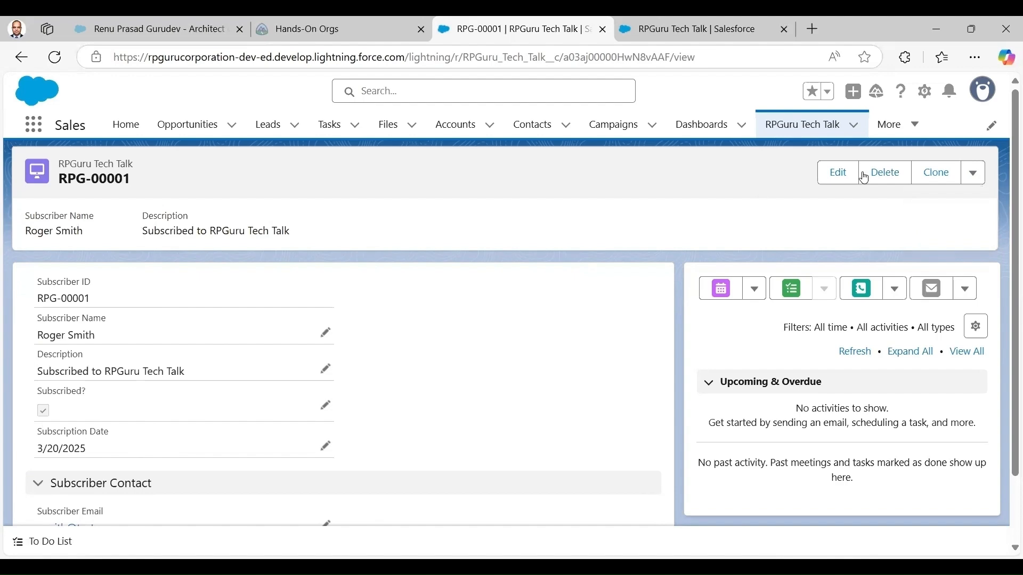
Edit the subscriber record to clear the Subscriber Email field, and save the record.
{"action": "left_click", "coordinate": [840, 175]}
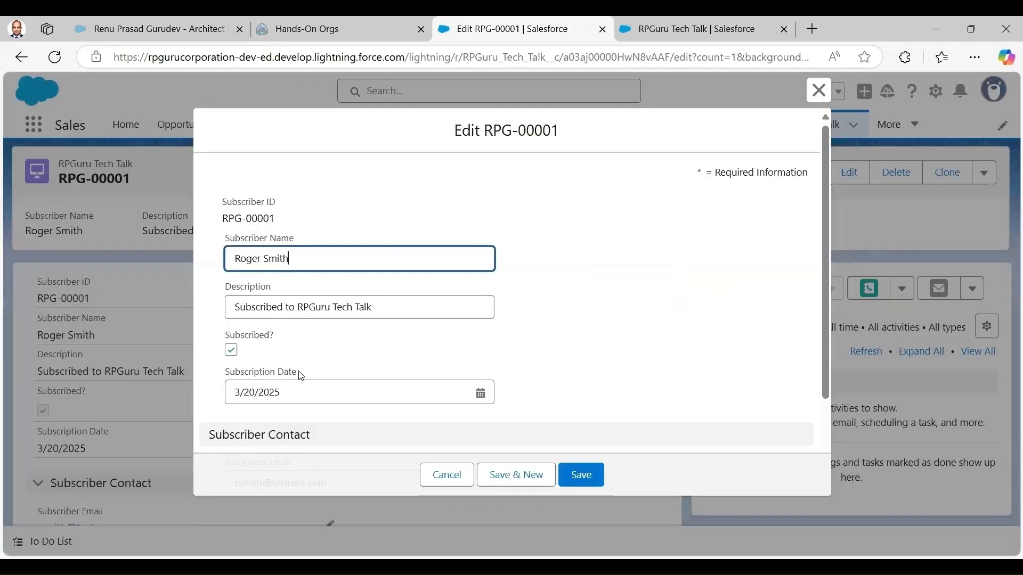
{"action": "left_click_drag", "start_coordinate": [825, 362], "coordinate": [822, 426]}
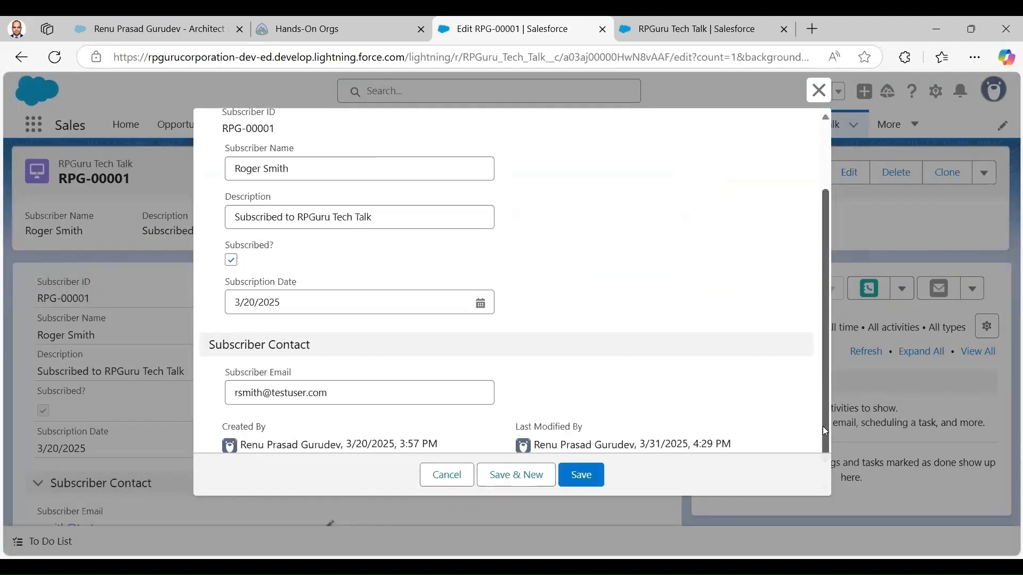
{"action": "left_click_drag", "start_coordinate": [343, 389], "coordinate": [212, 392]}
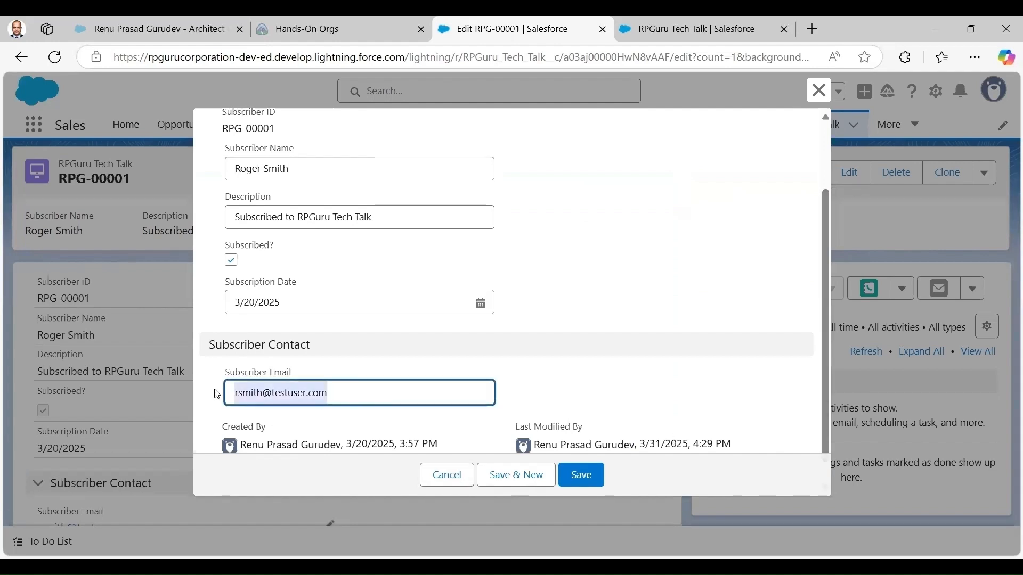
{"action": "key", "text": "BackSpace"}
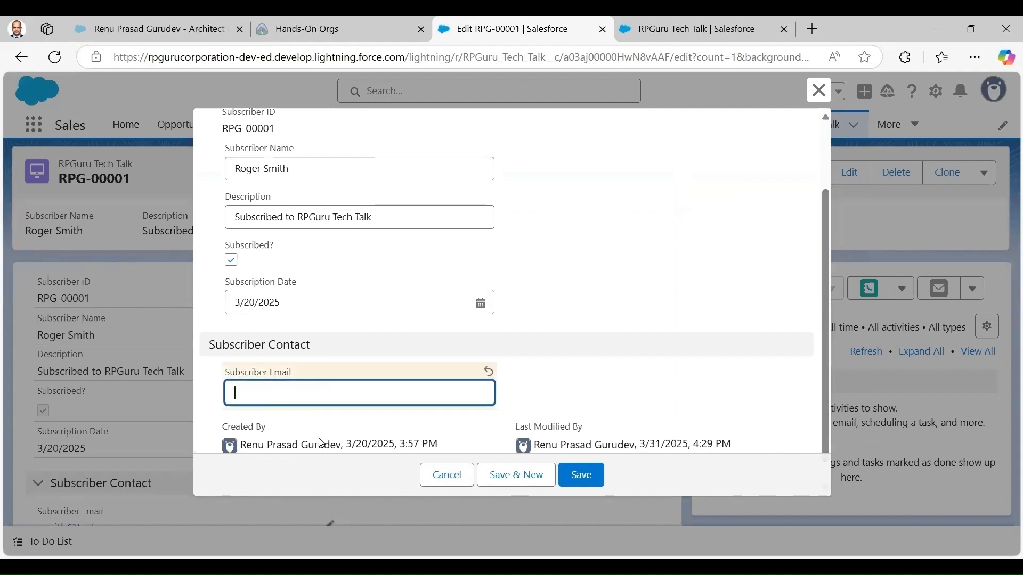
{"action": "left_click", "coordinate": [584, 476]}
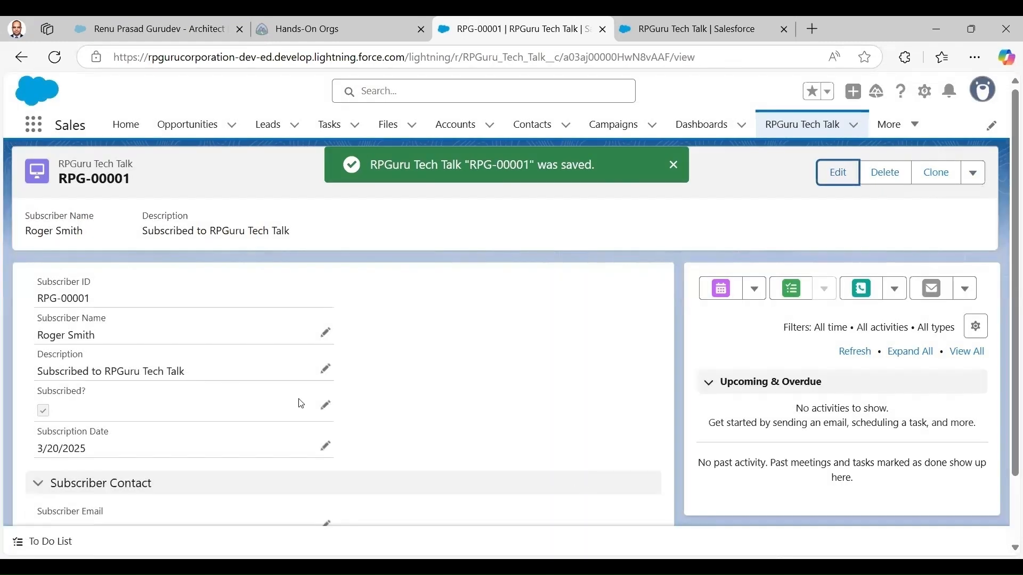
Reload the record without a subscriber email and check whether Send Email is among its additional actions.
{"action": "left_click", "coordinate": [57, 60]}
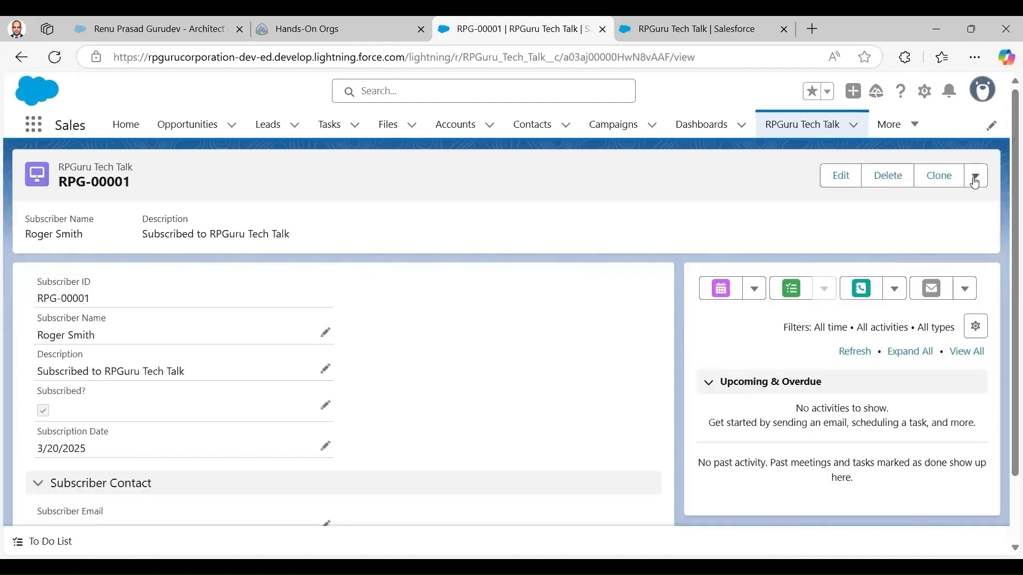
{"action": "left_click", "coordinate": [976, 184]}
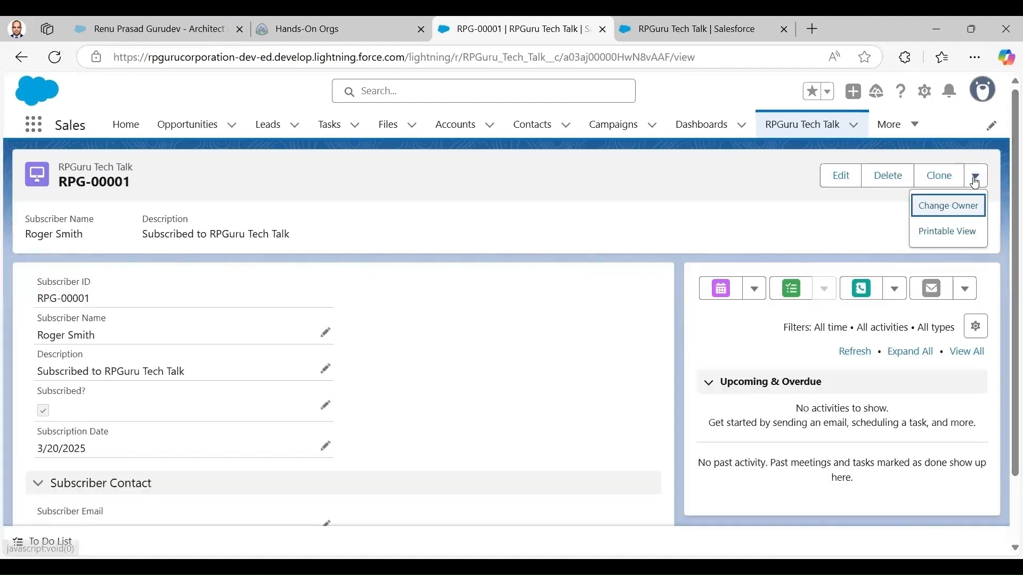
{"action": "left_click", "coordinate": [935, 208]}
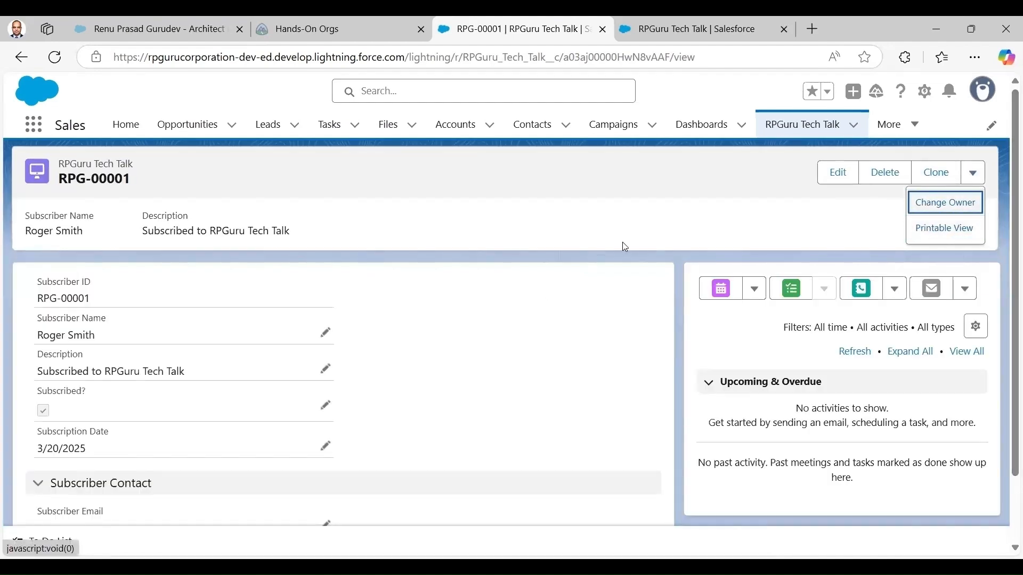
{"action": "left_click", "coordinate": [455, 204]}
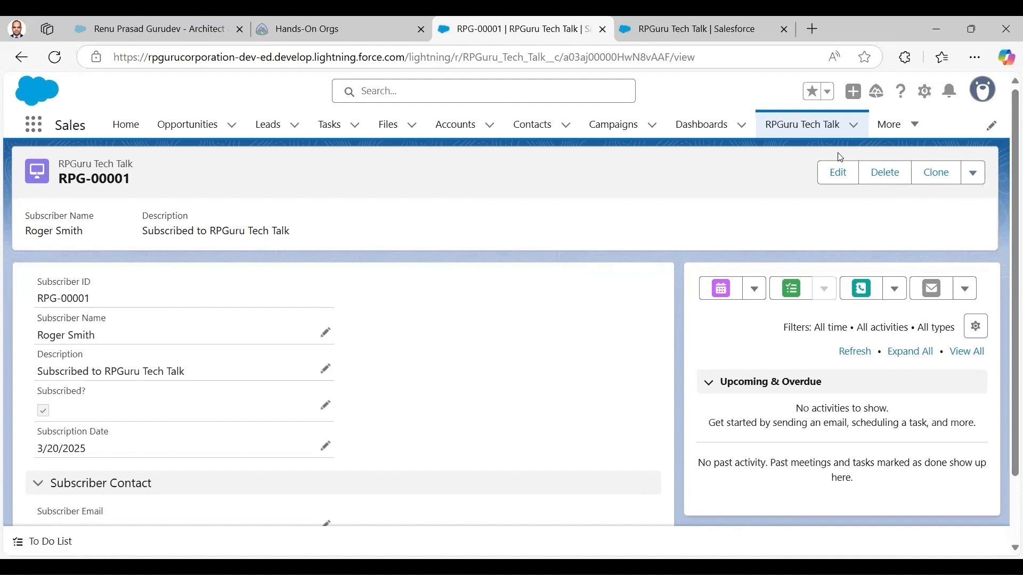
Edit the subscriber record to fill in the Subscriber Email with the saved e-mail address, and save the record.
{"action": "left_click", "coordinate": [833, 174]}
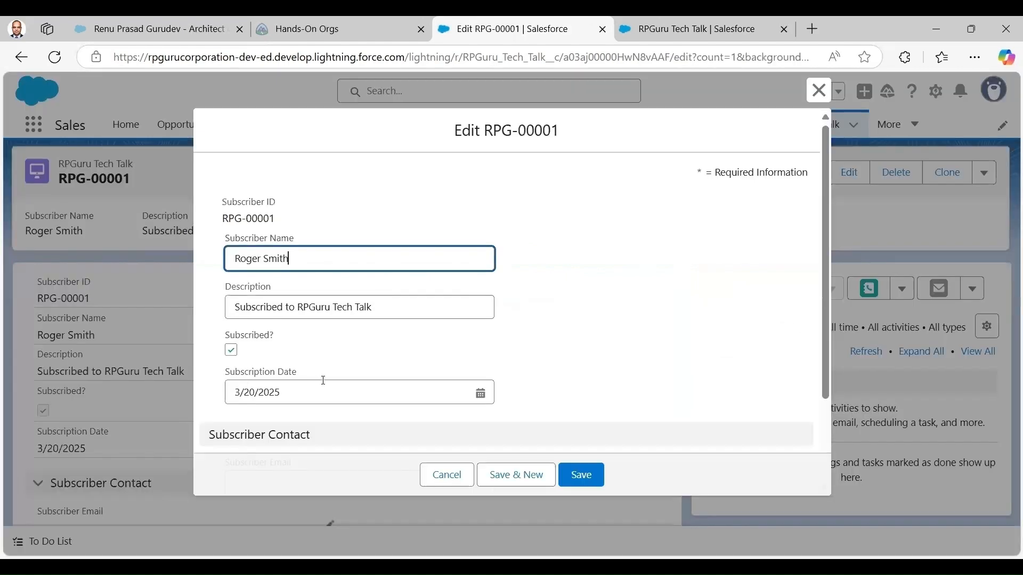
{"action": "left_click", "coordinate": [825, 424]}
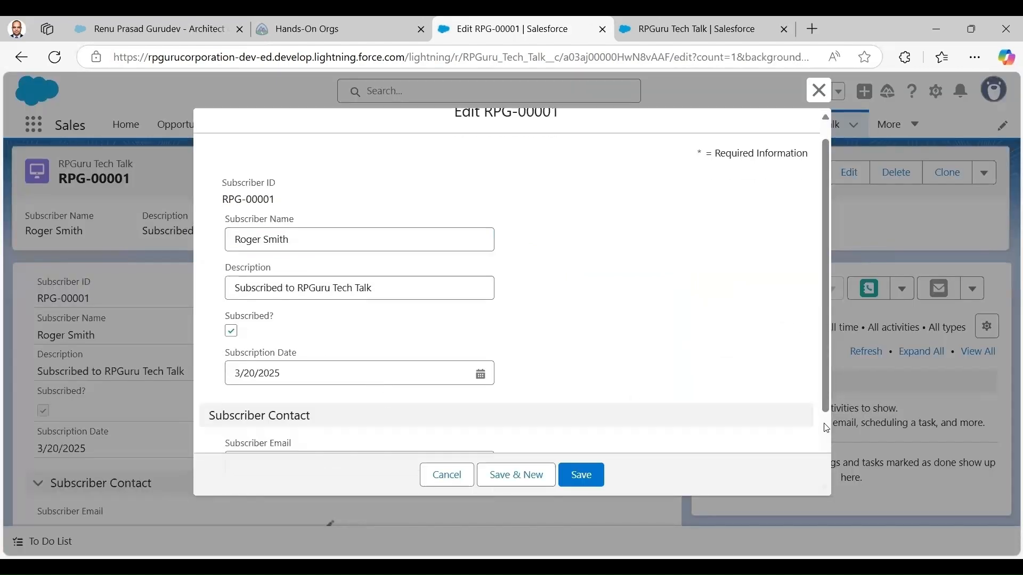
{"action": "left_click", "coordinate": [341, 367]}
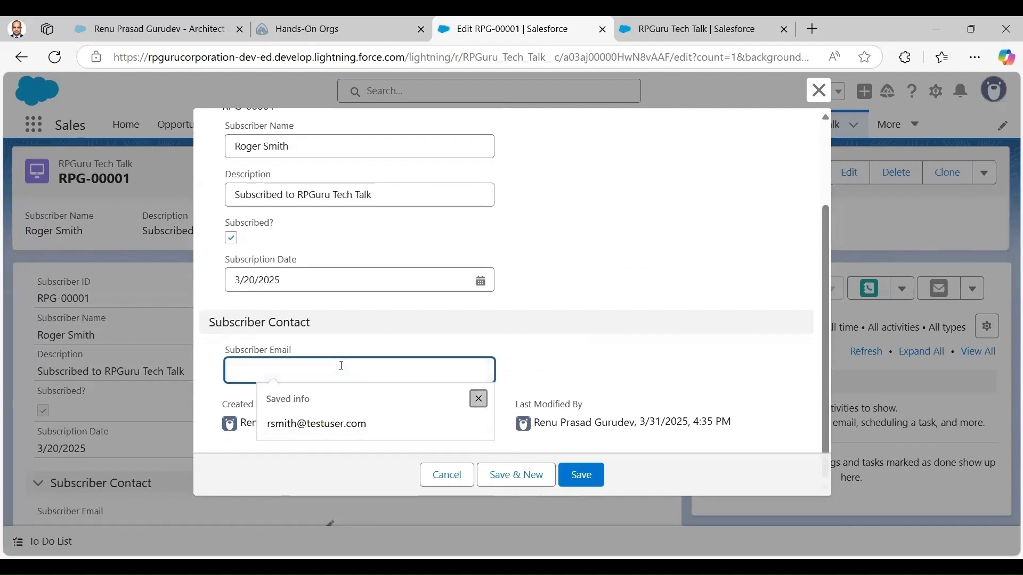
{"action": "key", "text": "Down"}
{"action": "key", "text": "Return"}
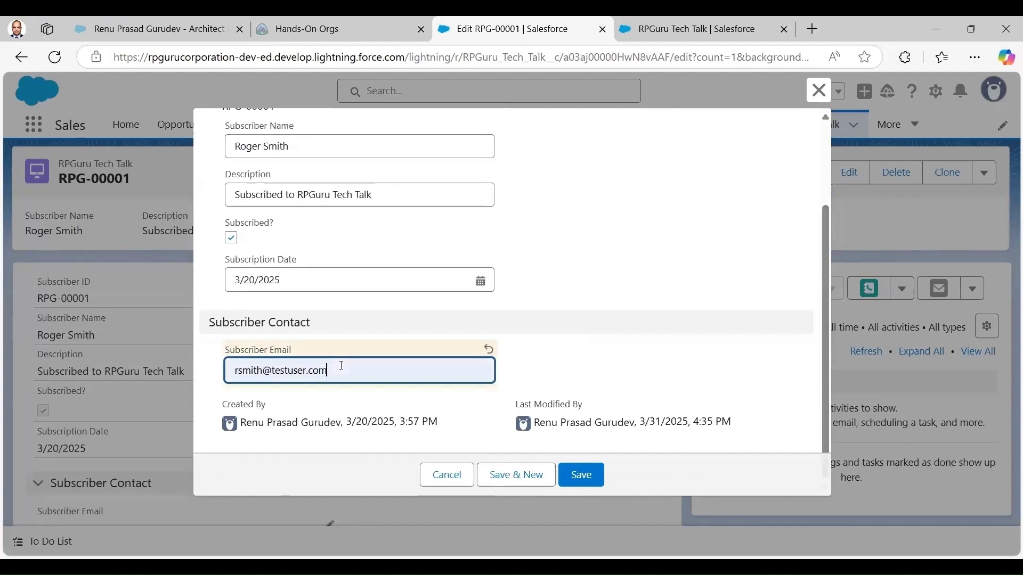
{"action": "left_click", "coordinate": [582, 480]}
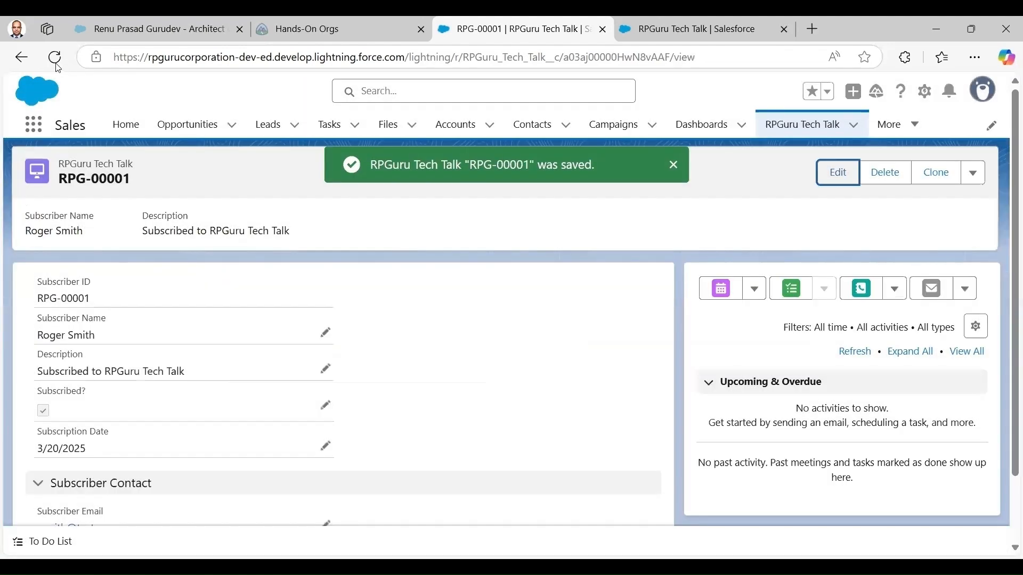
Reload the record with its subscriber email restored and check whether Send Email is among its additional actions.
{"action": "left_click", "coordinate": [55, 58]}
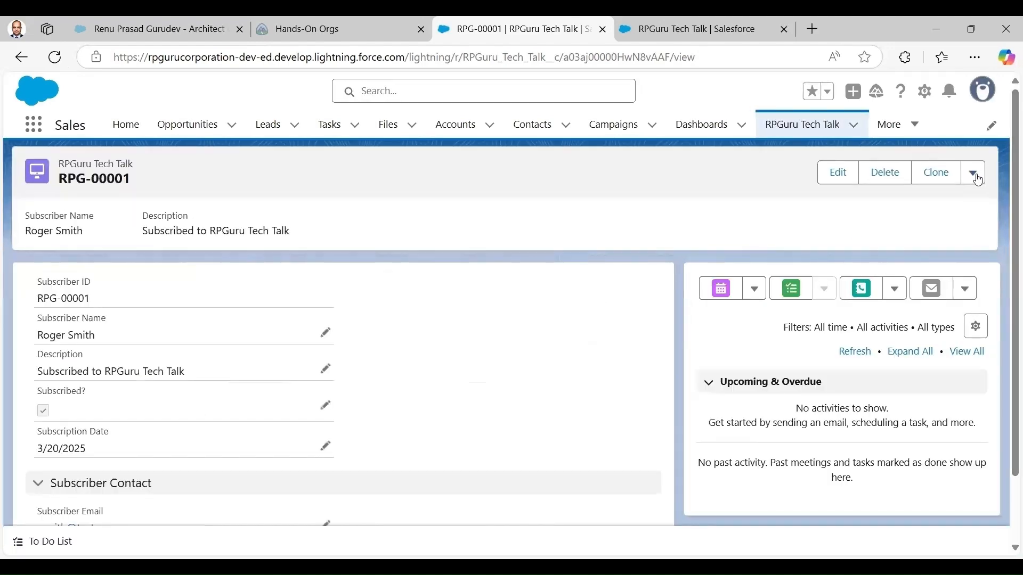
{"action": "left_click", "coordinate": [977, 179]}
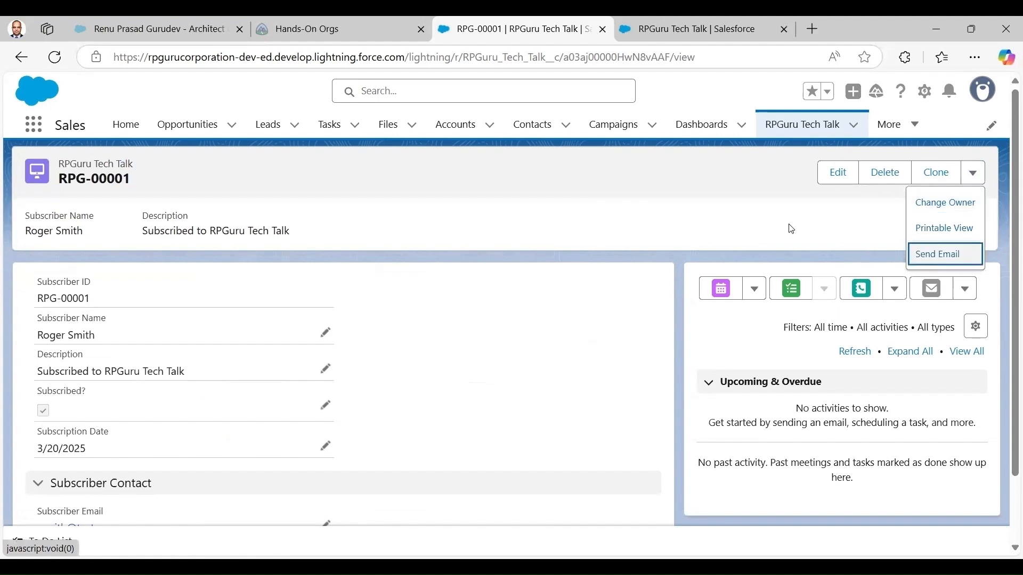
{"action": "left_click", "coordinate": [751, 210]}
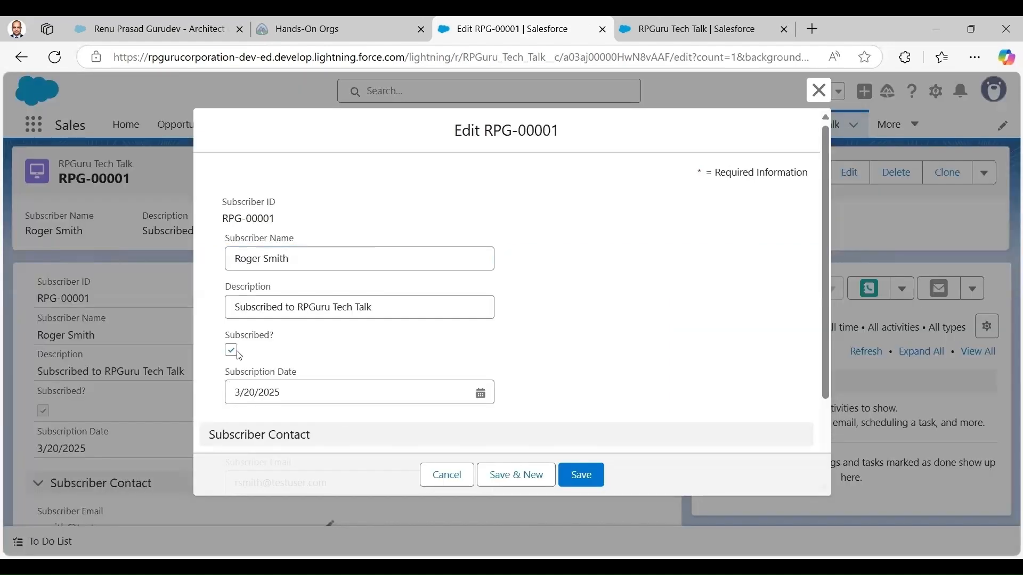
Edit the subscriber record to uncheck Subscribed?, save it, and reload the record page.
{"action": "left_click", "coordinate": [230, 351]}
{"action": "left_click", "coordinate": [593, 484]}
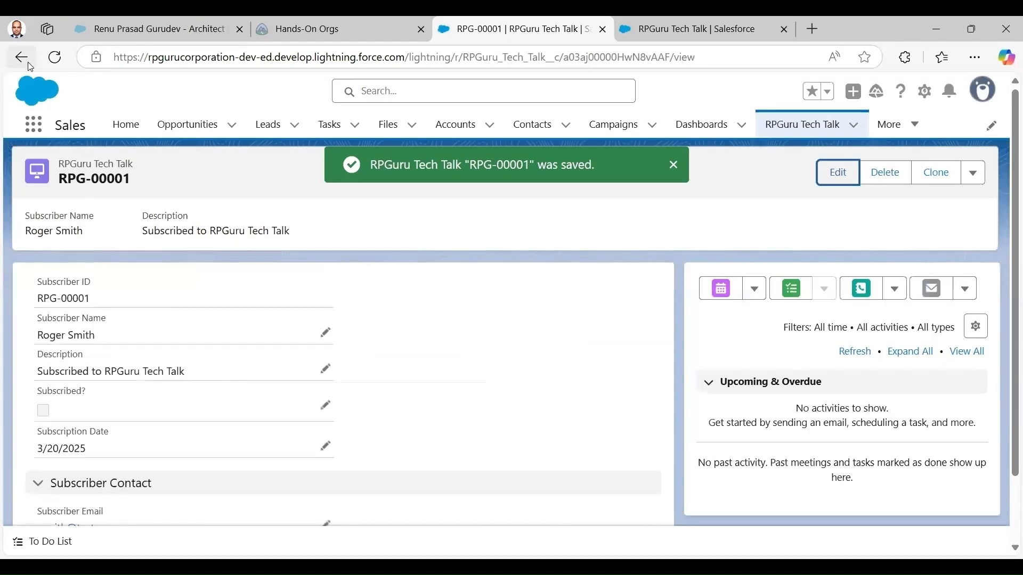
{"action": "left_click", "coordinate": [55, 58]}
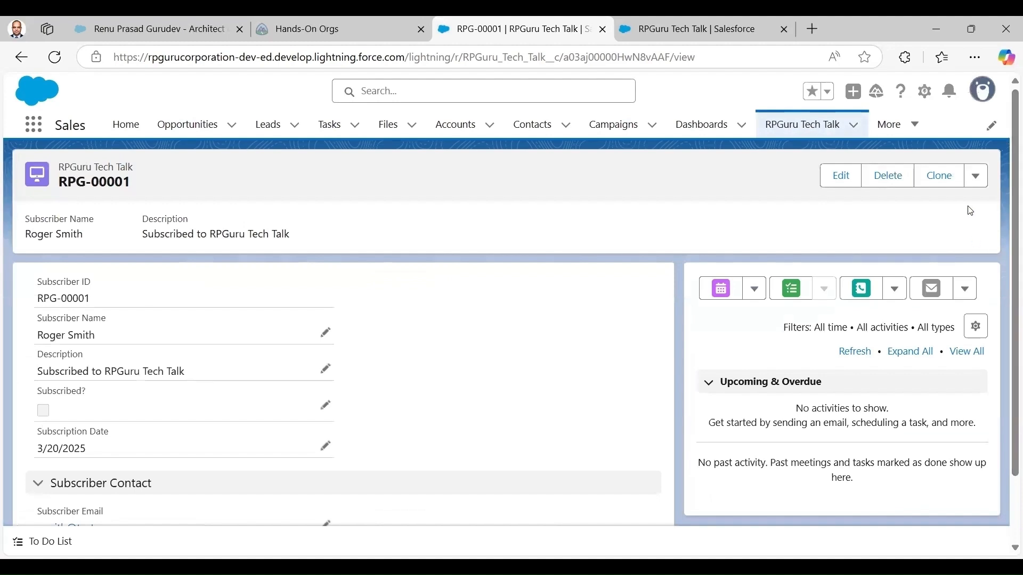
Run the Mark as Subscribed action on the record and save, and reload to check which additional actions are offered.
{"action": "left_click", "coordinate": [977, 181]}
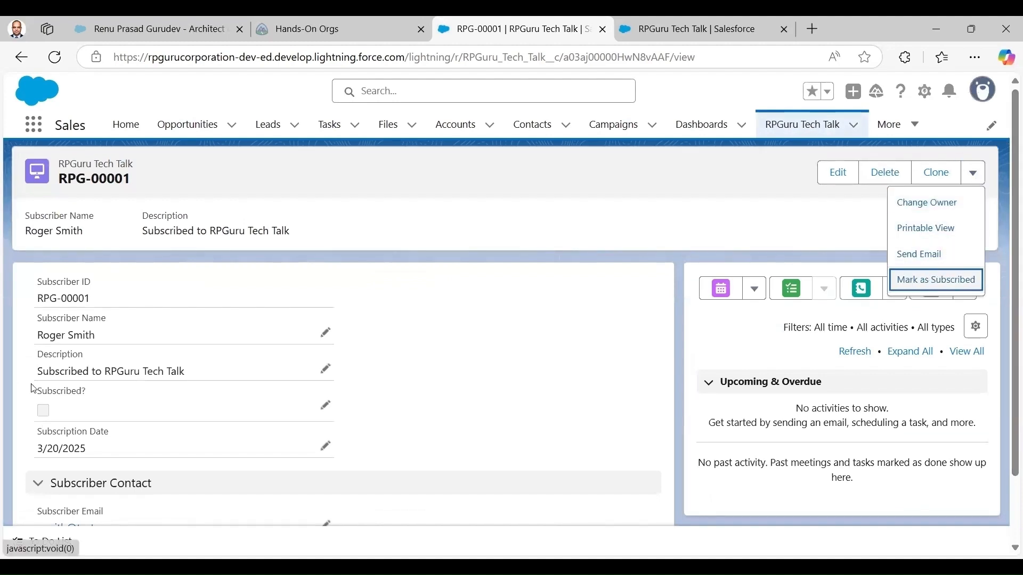
{"action": "left_click", "coordinate": [954, 280]}
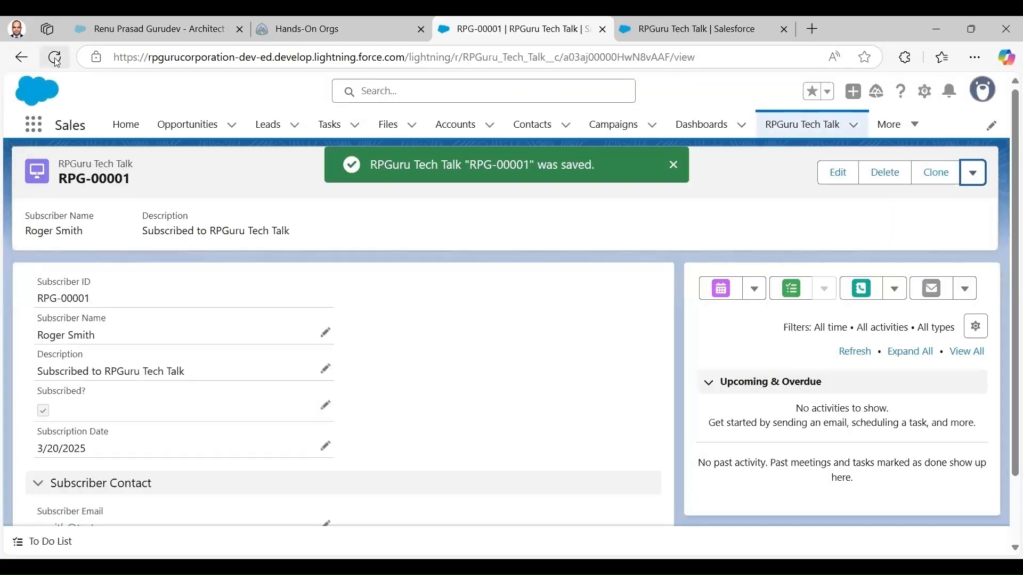
{"action": "left_click", "coordinate": [56, 58]}
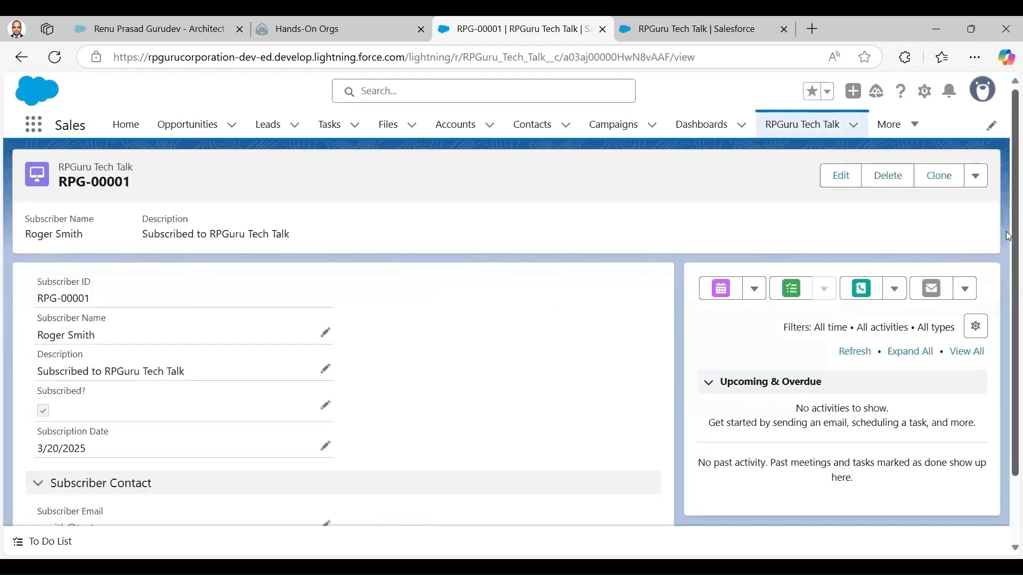
{"action": "left_click", "coordinate": [979, 180]}
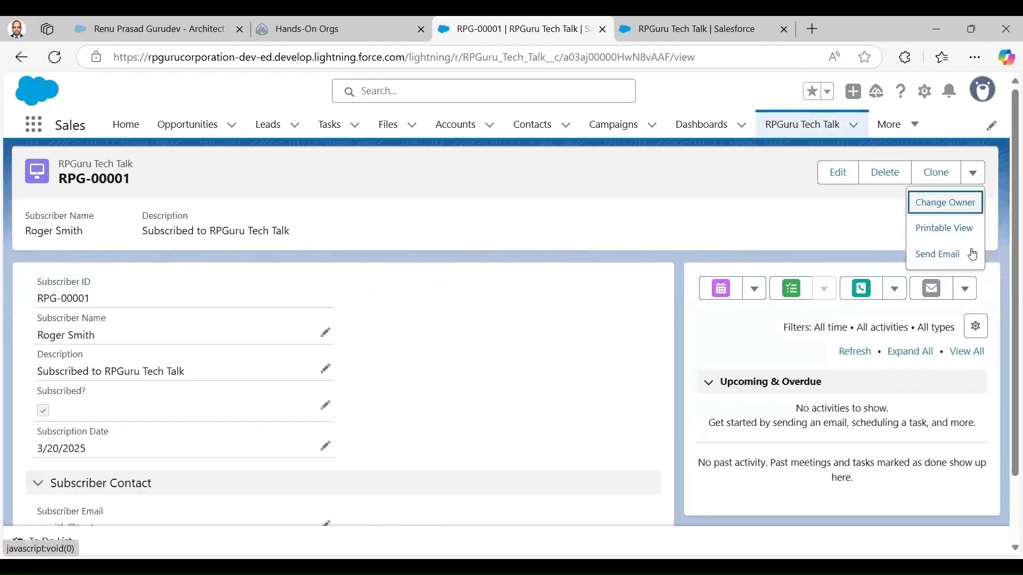